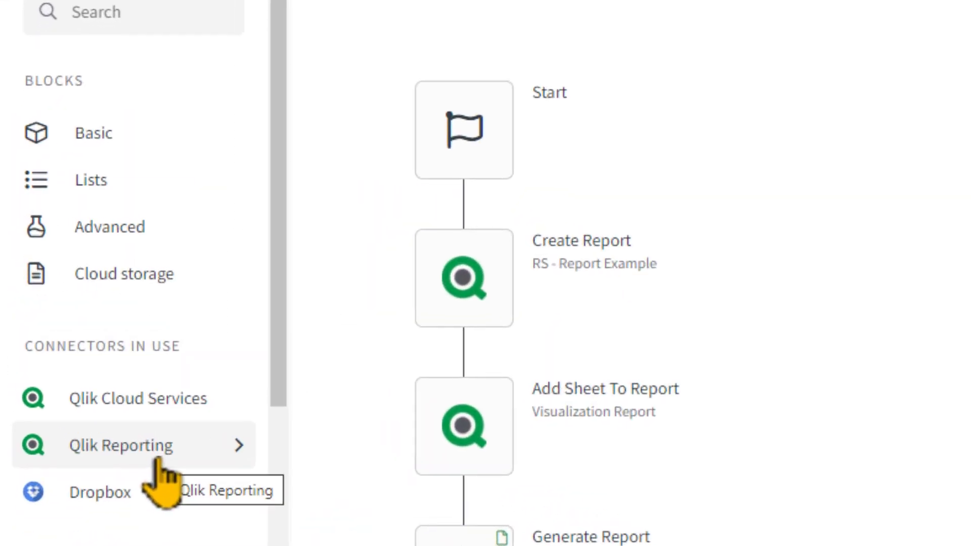
# - Open the Qlik Reporting connector's block list and examine the run mode options of the Start block
pyautogui.click(165, 470)
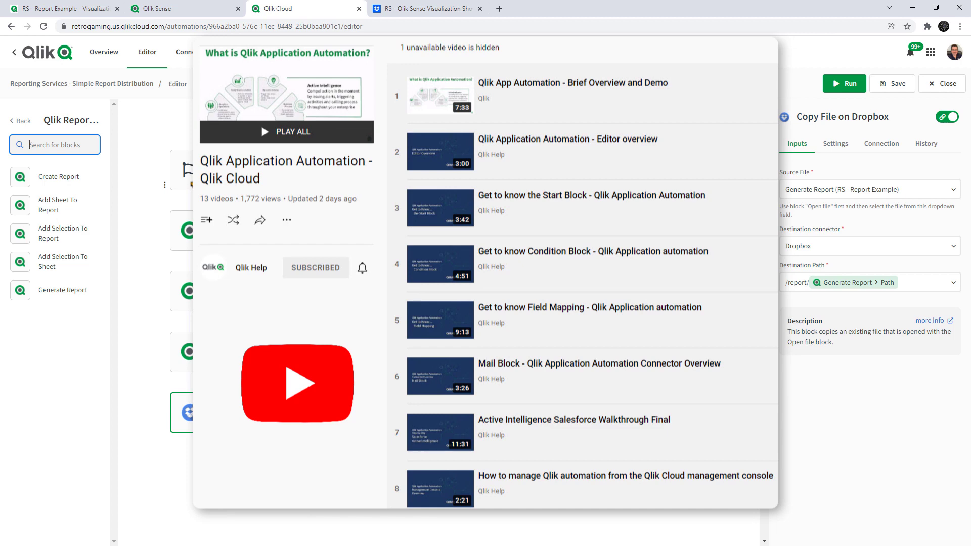
pyautogui.click(198, 179)
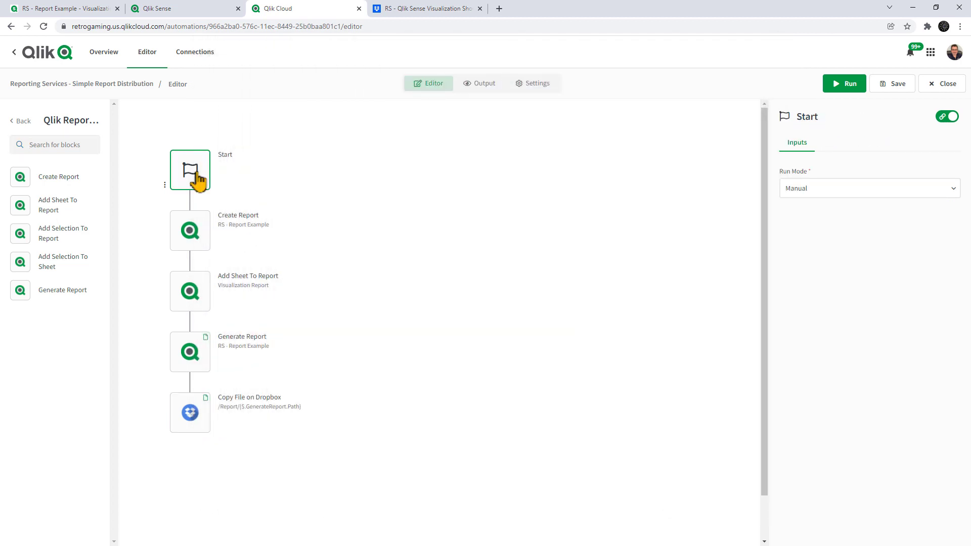
pyautogui.click(850, 195)
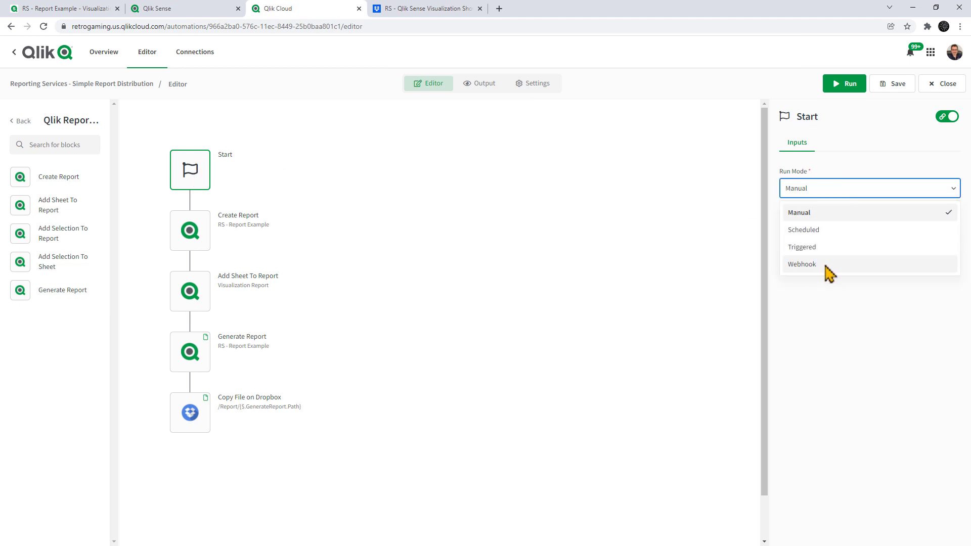
pyautogui.click(660, 253)
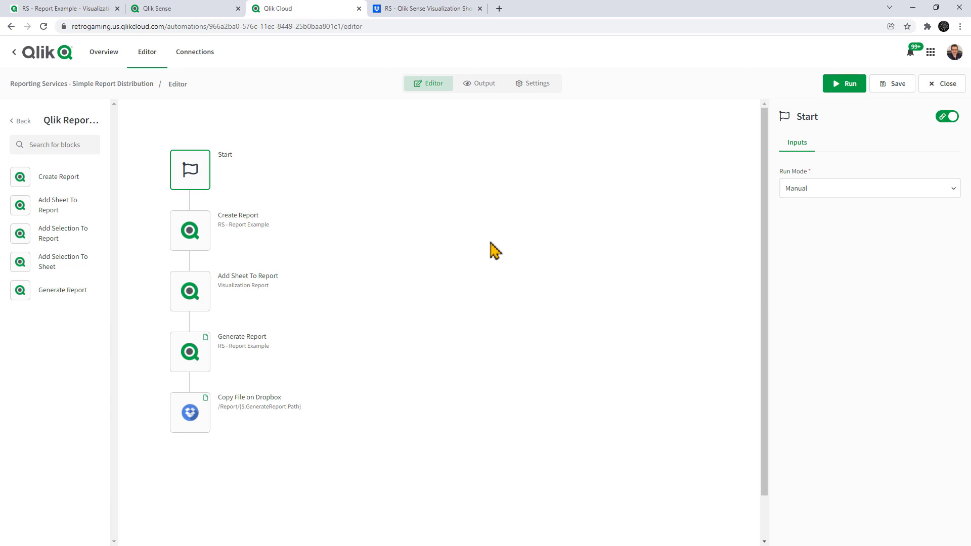
# - Review the input settings of the Create Report, Add Sheet To Report, Generate Report and Copy File on Dropbox blocks
pyautogui.click(206, 237)
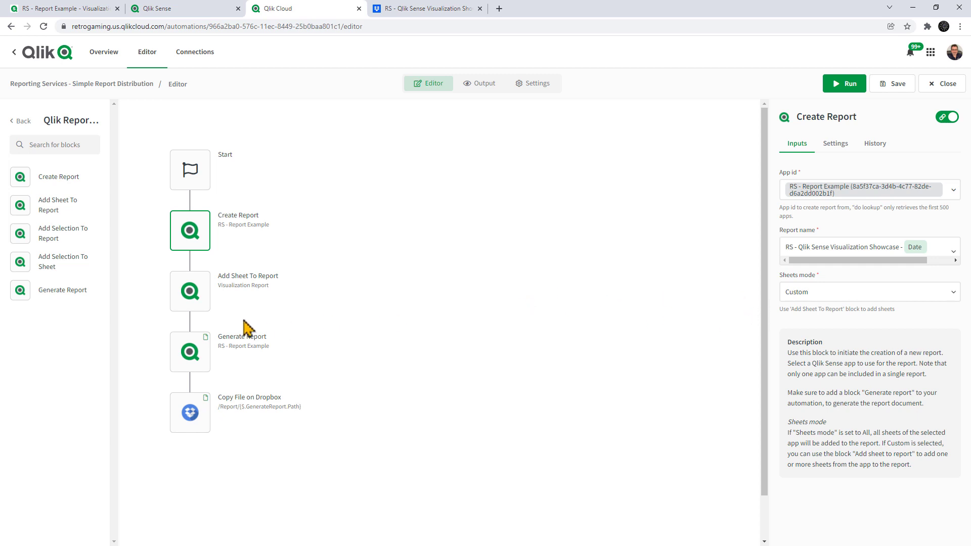
pyautogui.click(205, 302)
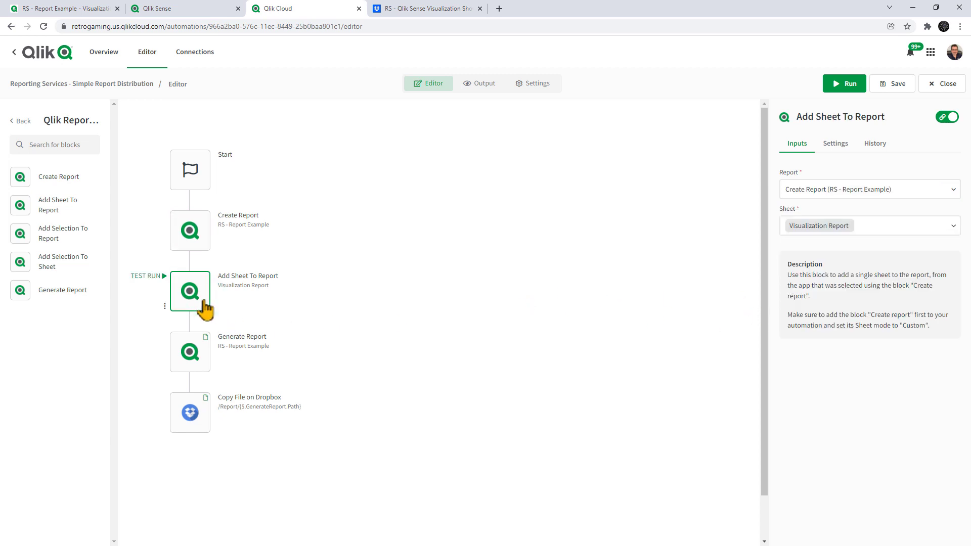
pyautogui.click(207, 357)
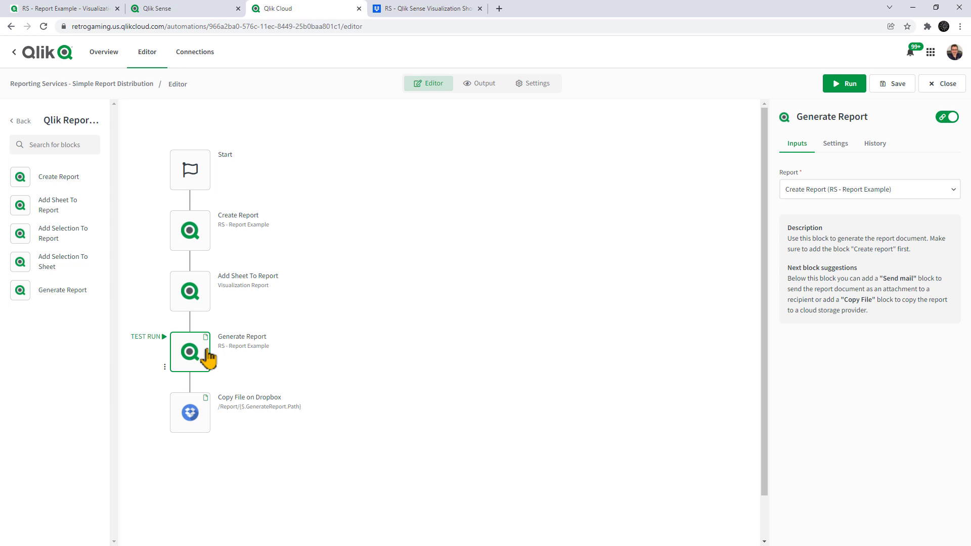
pyautogui.click(203, 431)
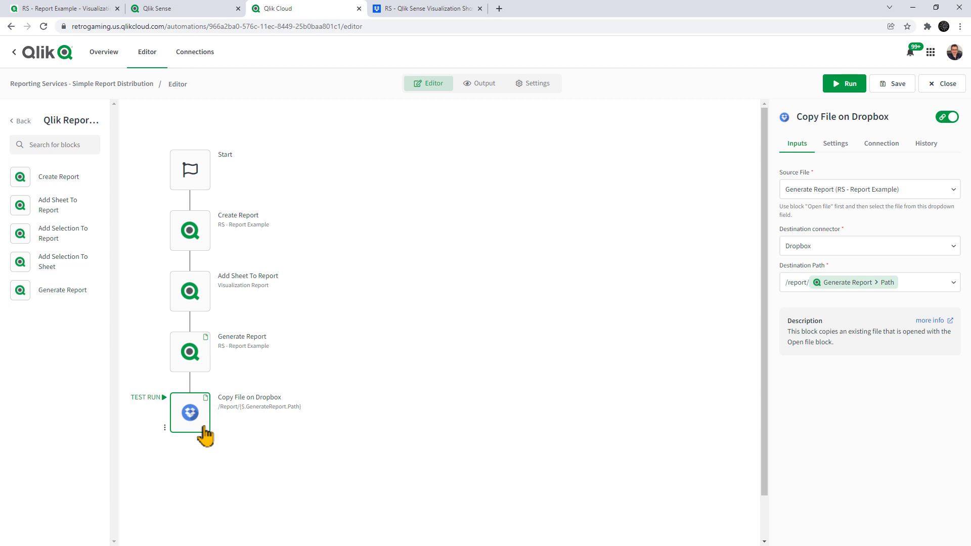
# - Run the report automation and open the generated RS - Qlik Sense Visualization Showcase - 12-08-21-46.pdf in Dropbox
pyautogui.click(850, 84)
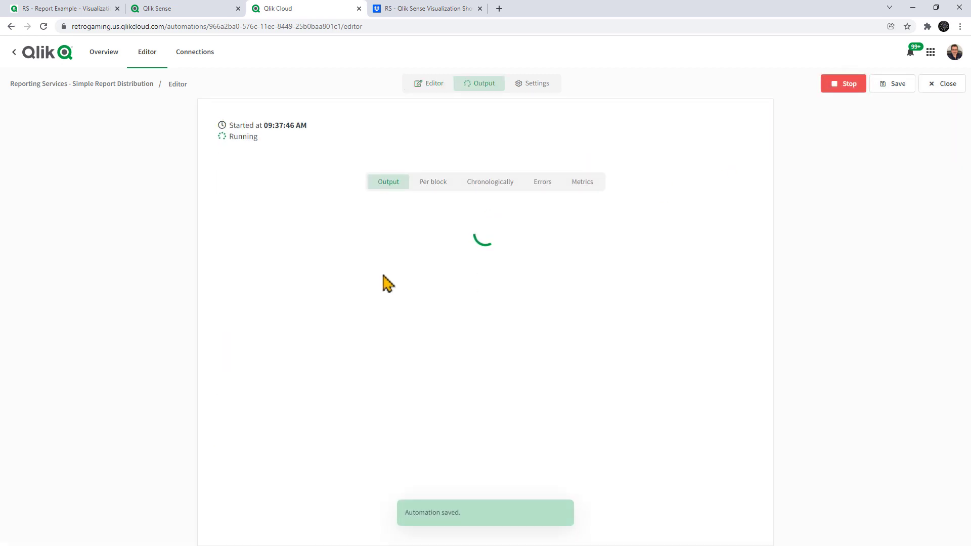
pyautogui.click(501, 183)
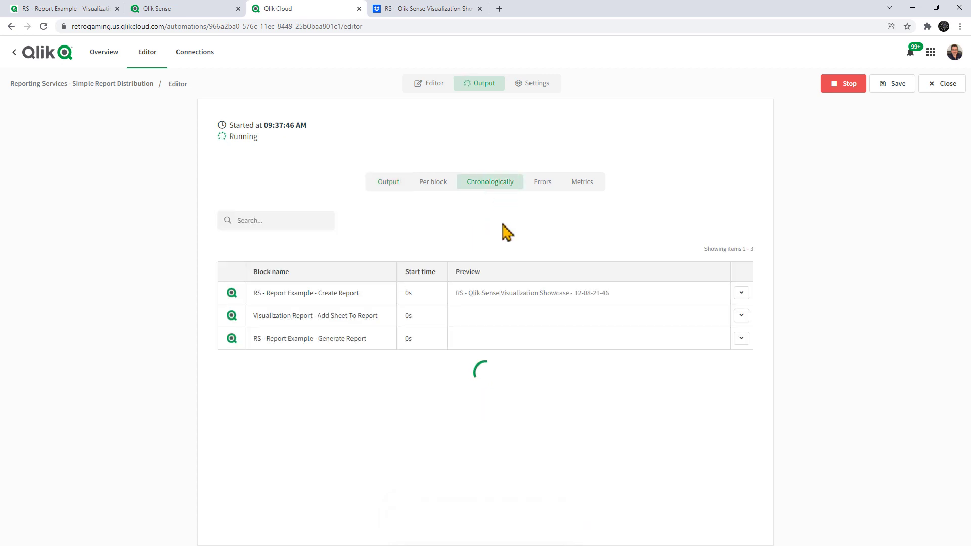
pyautogui.click(434, 12)
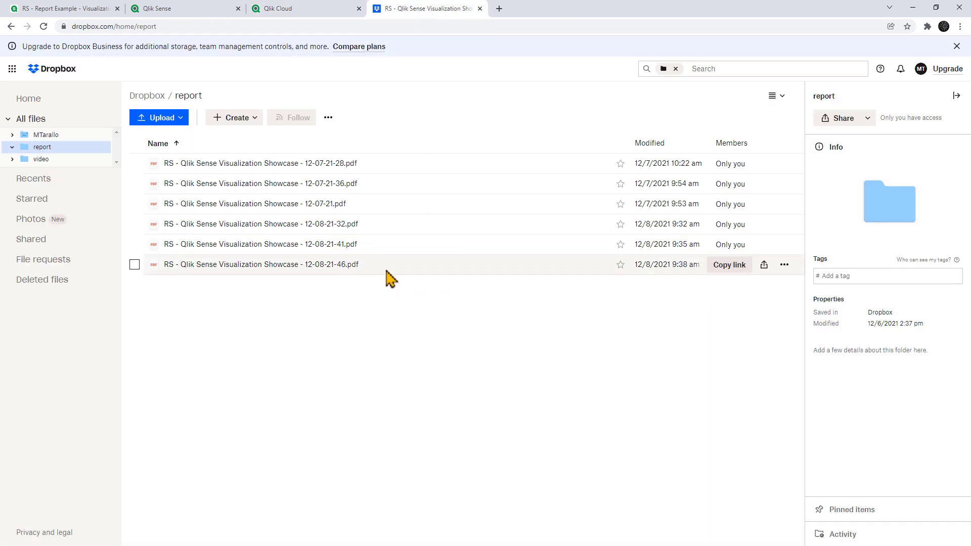
pyautogui.click(287, 278)
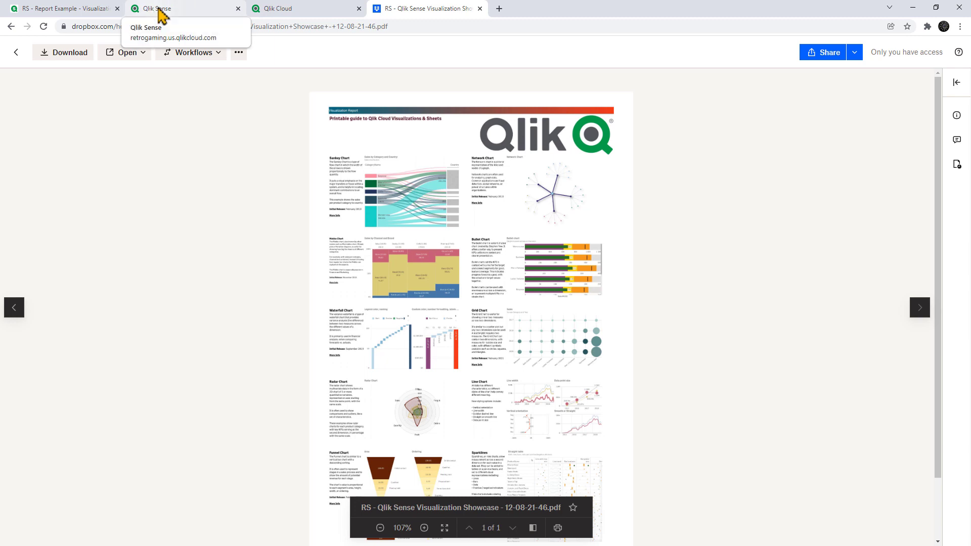
# - Return to the automation editor in Qlik Cloud and look through the available connectors and the Lists blocks
pyautogui.click(157, 10)
pyautogui.click(283, 11)
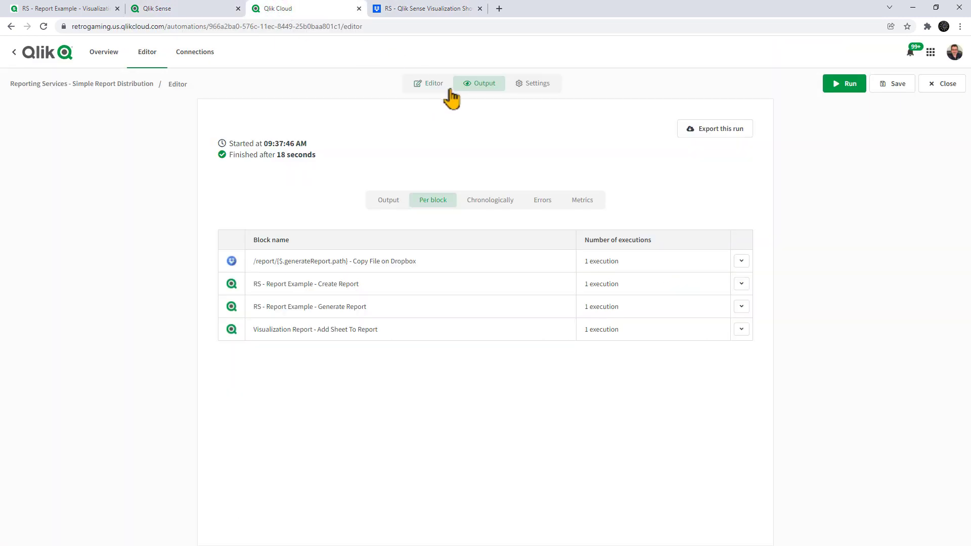
pyautogui.click(428, 84)
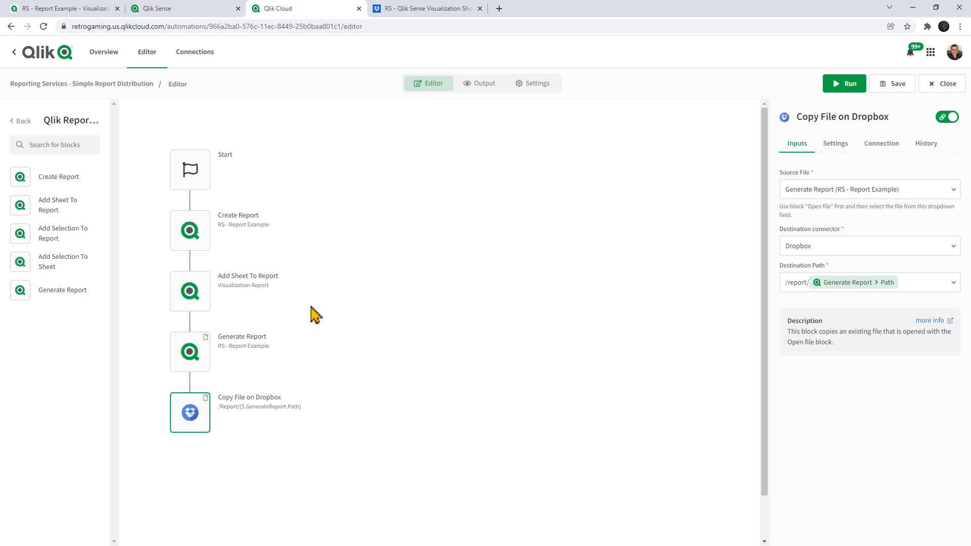
pyautogui.click(21, 121)
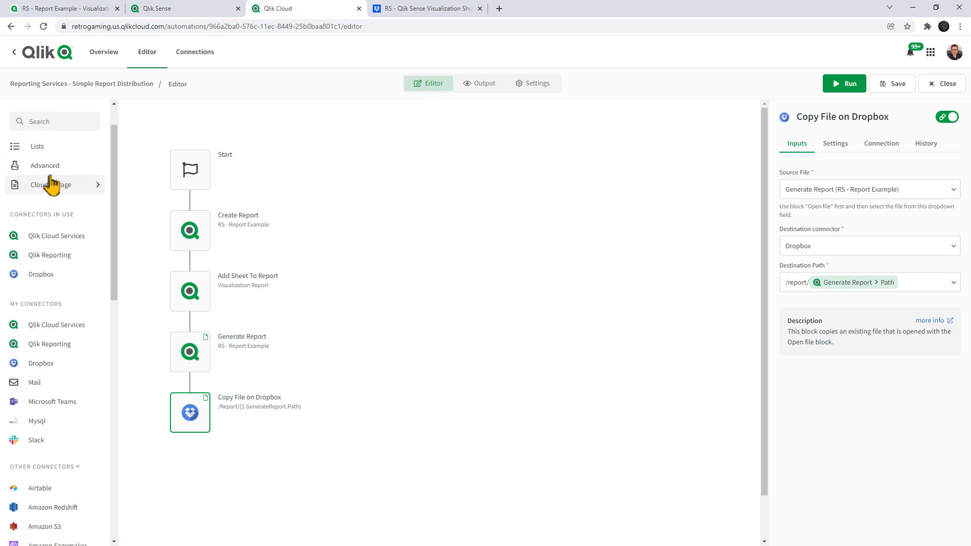
pyautogui.click(54, 188)
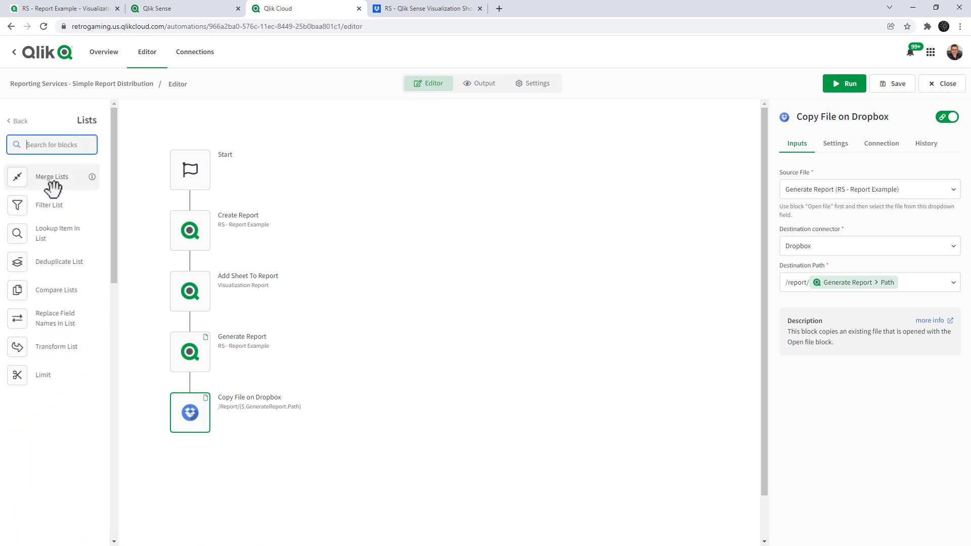
pyautogui.click(18, 121)
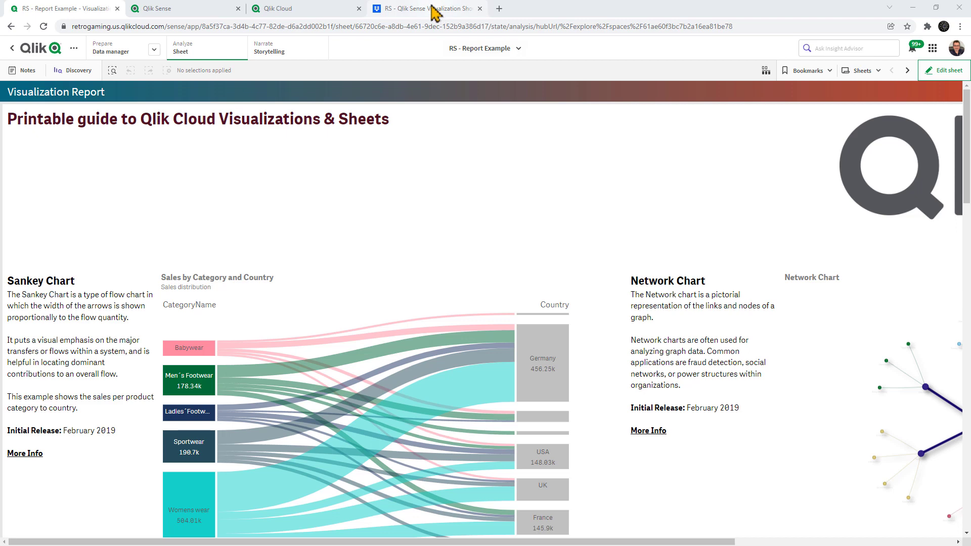
# - Compare the PDF report in Dropbox with the Visualization Report sheet in Qlik Sense, examining the sheet's charts
pyautogui.click(434, 11)
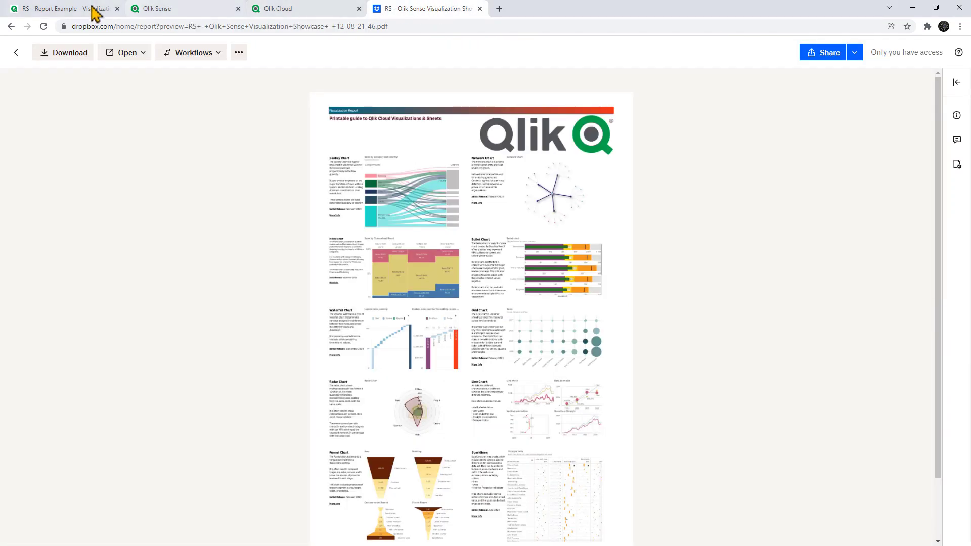
pyautogui.click(59, 9)
pyautogui.moveTo(243, 190)
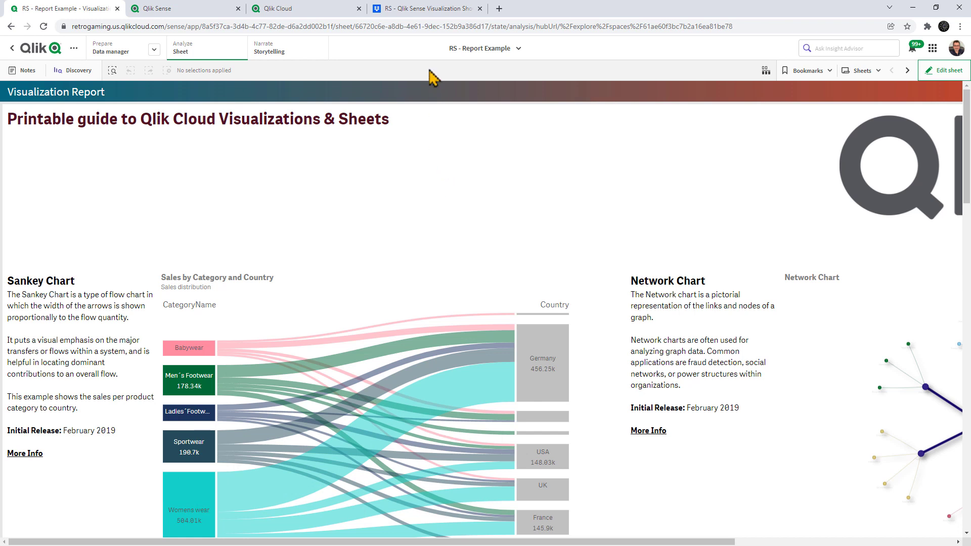
pyautogui.click(425, 9)
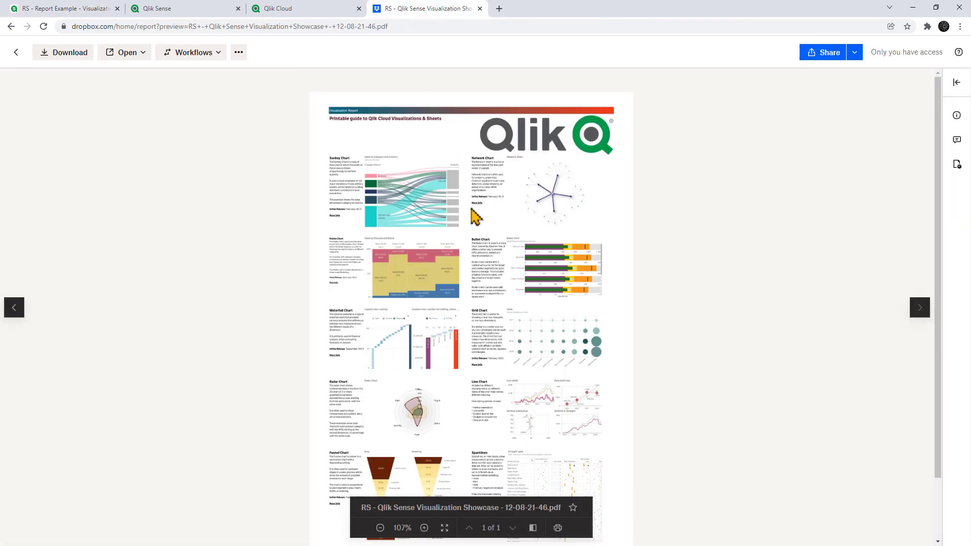
pyautogui.click(77, 9)
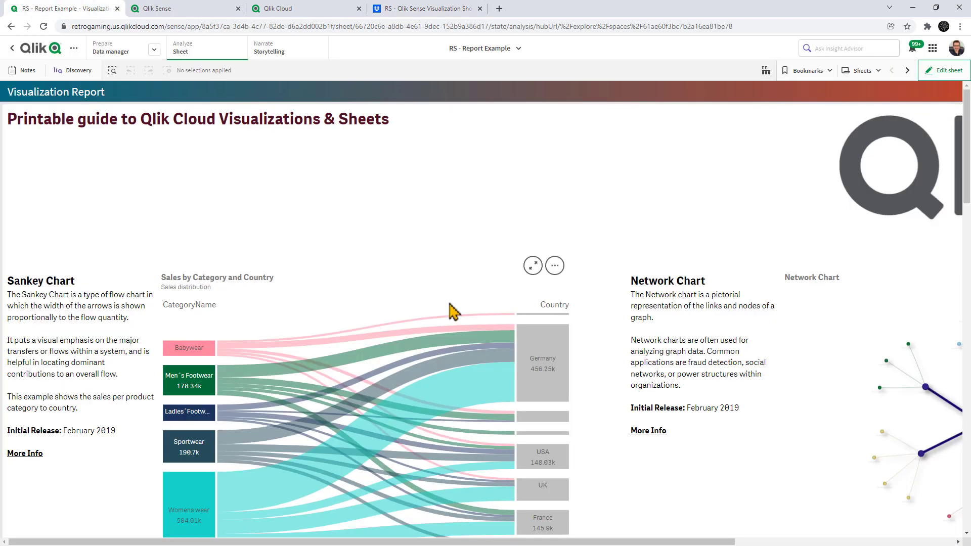
pyautogui.scroll(-14, 567, 283)
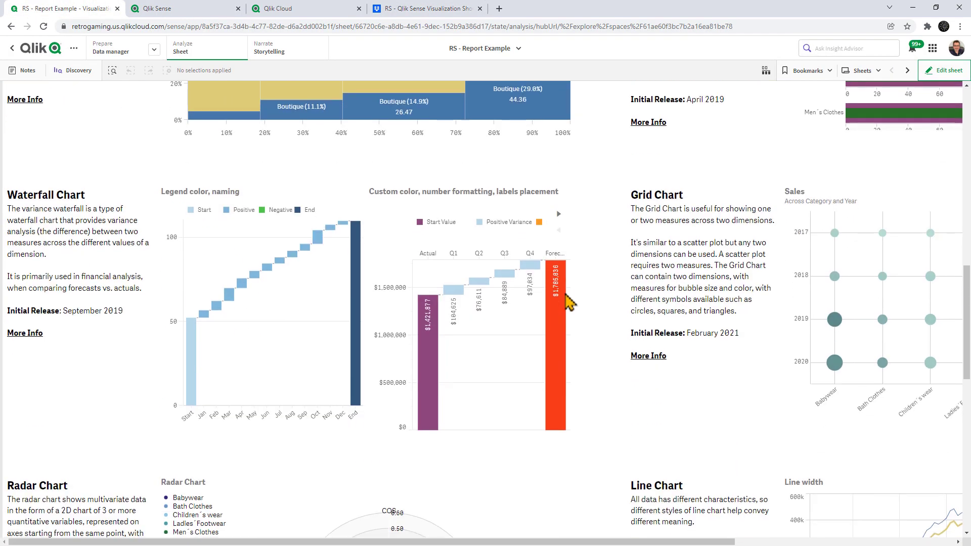
pyautogui.scroll(-7, 570, 302)
pyautogui.scroll(10, 568, 304)
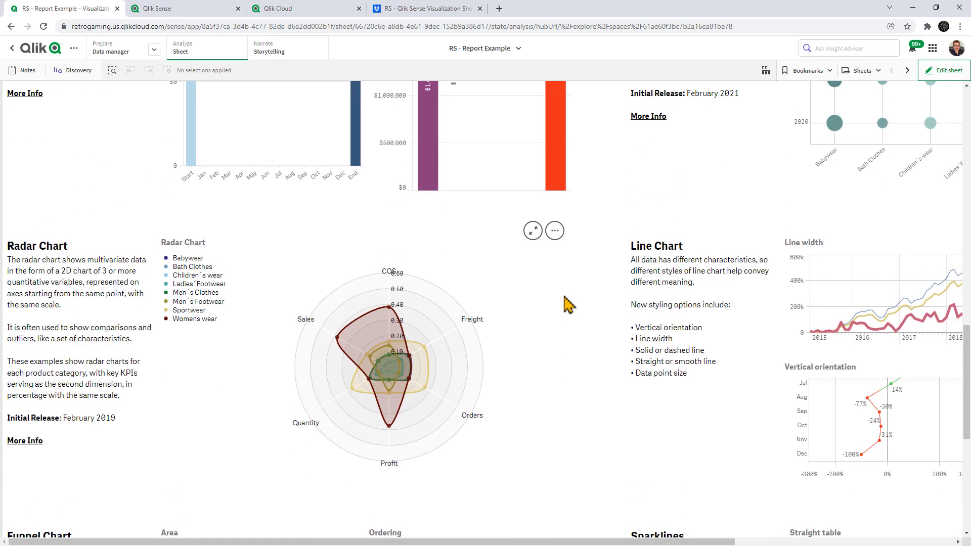
pyautogui.scroll(5, 569, 304)
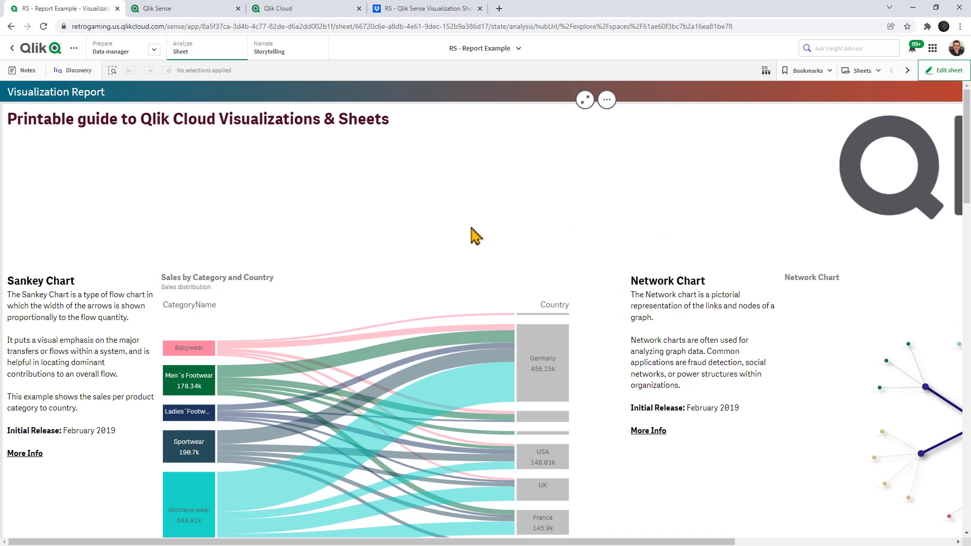
# - Preview the sheet's PDF output in Letter paper size and Portrait orientation, enlarge the preview, and close it without downloading
pyautogui.click(73, 49)
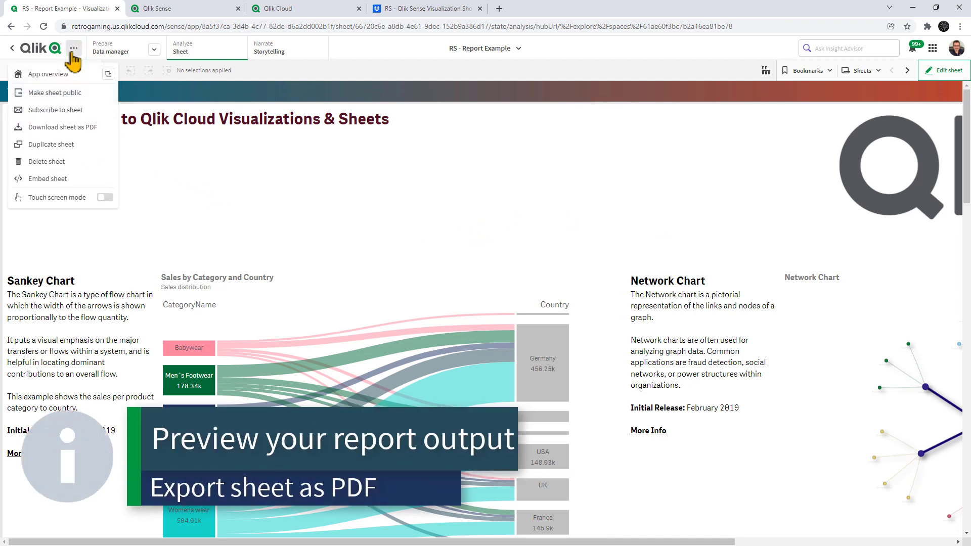
pyautogui.click(73, 131)
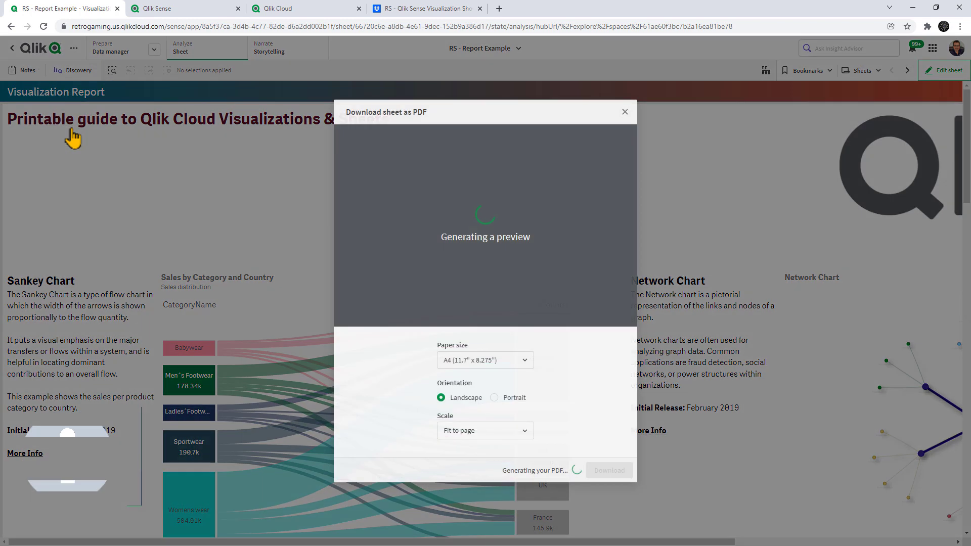
pyautogui.click(501, 362)
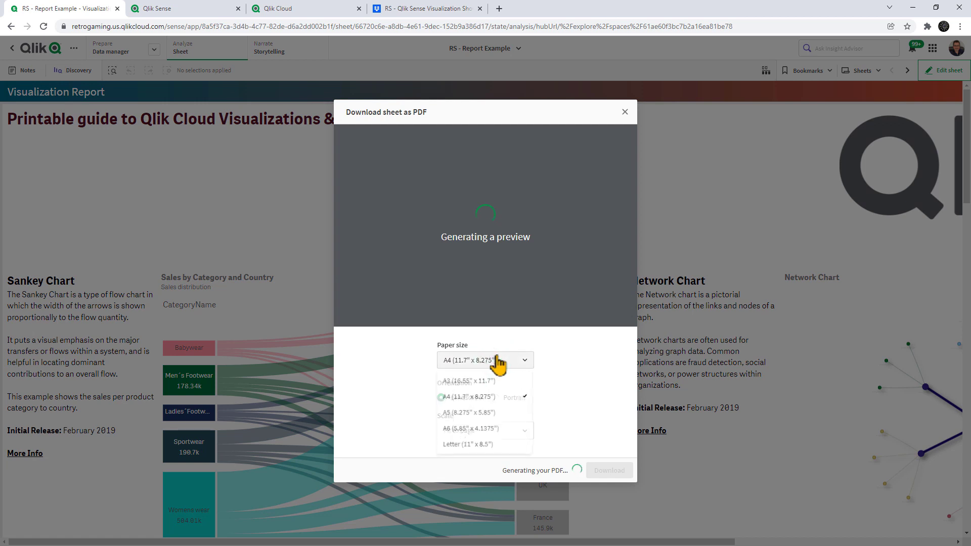
pyautogui.click(484, 449)
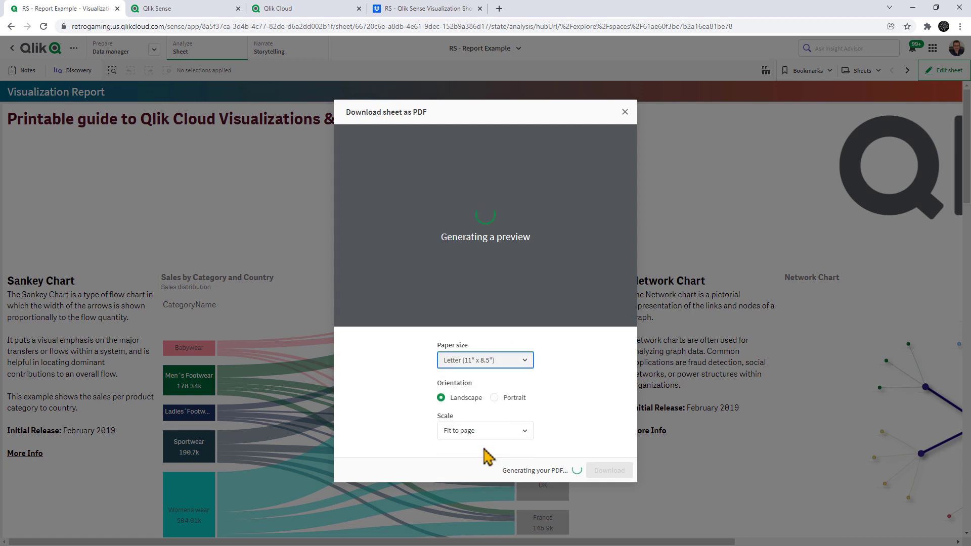
pyautogui.click(494, 399)
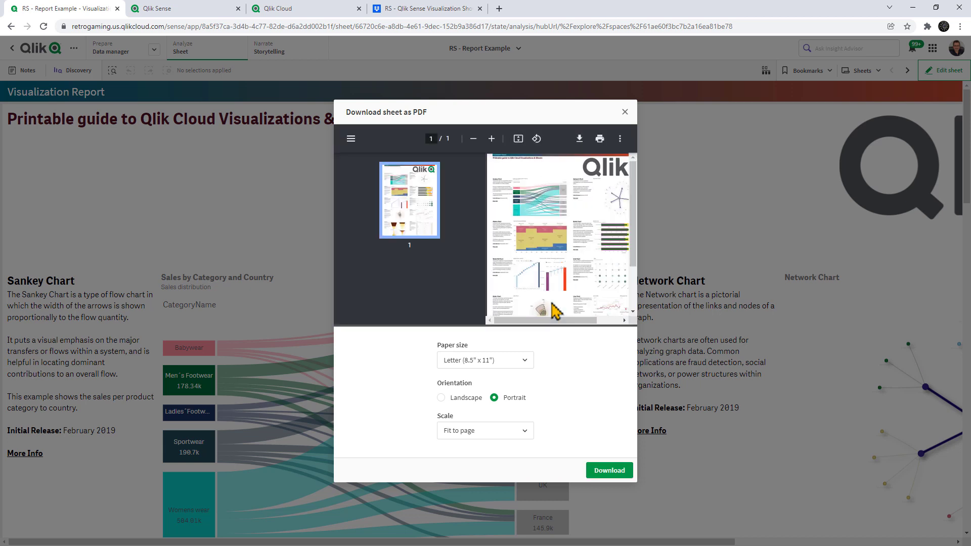
pyautogui.click(491, 138)
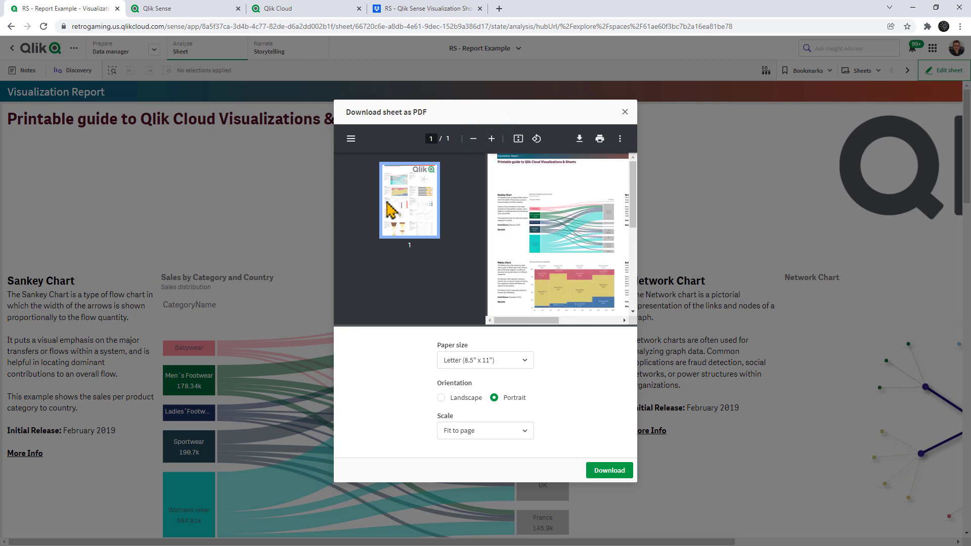
pyautogui.click(626, 112)
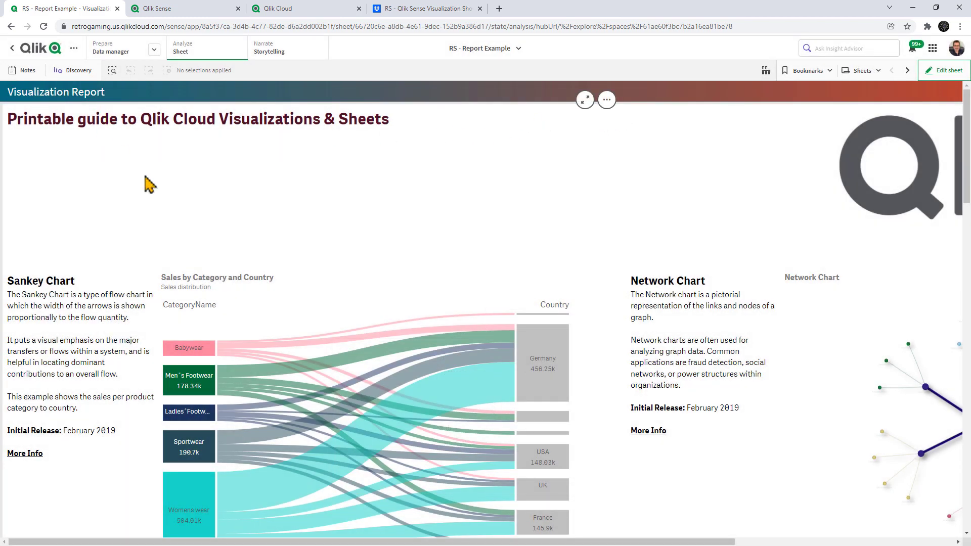
# - View the options for sharing the sheet's title text object as an image, and close the dialog without sharing
pyautogui.rightClick(361, 246)
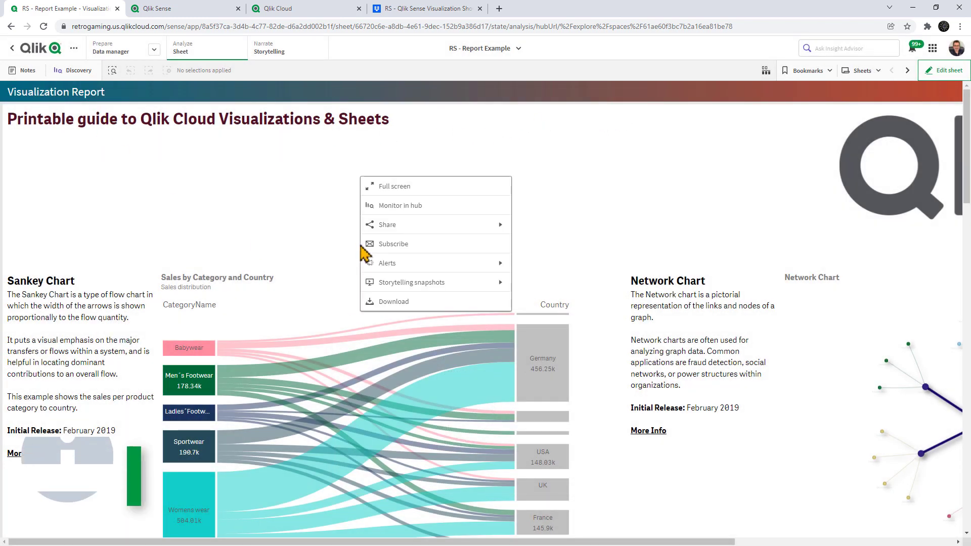
pyautogui.click(439, 228)
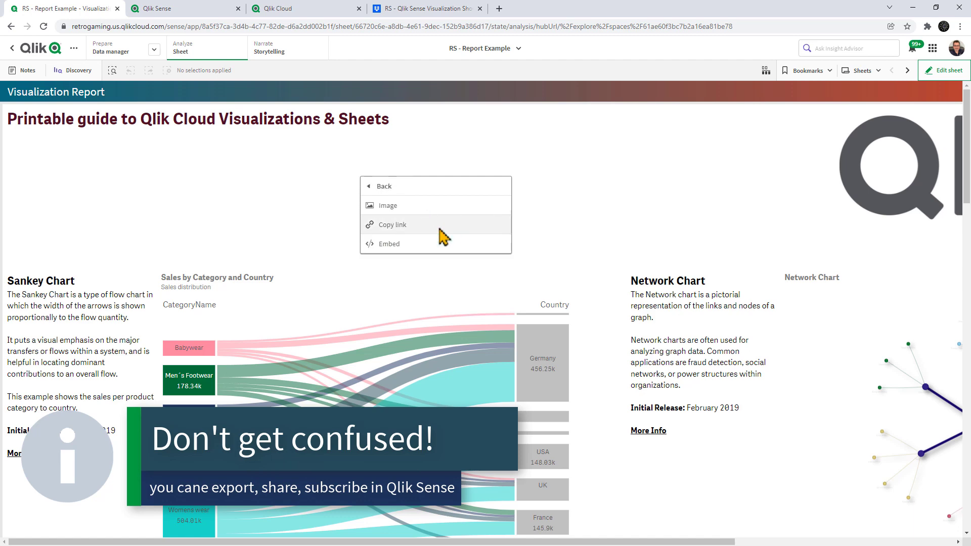
pyautogui.click(434, 205)
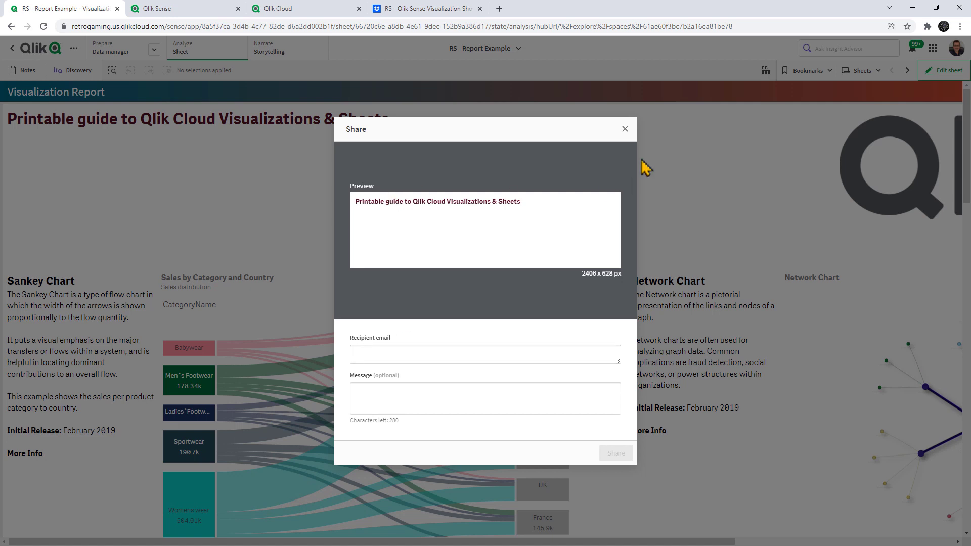
pyautogui.click(625, 129)
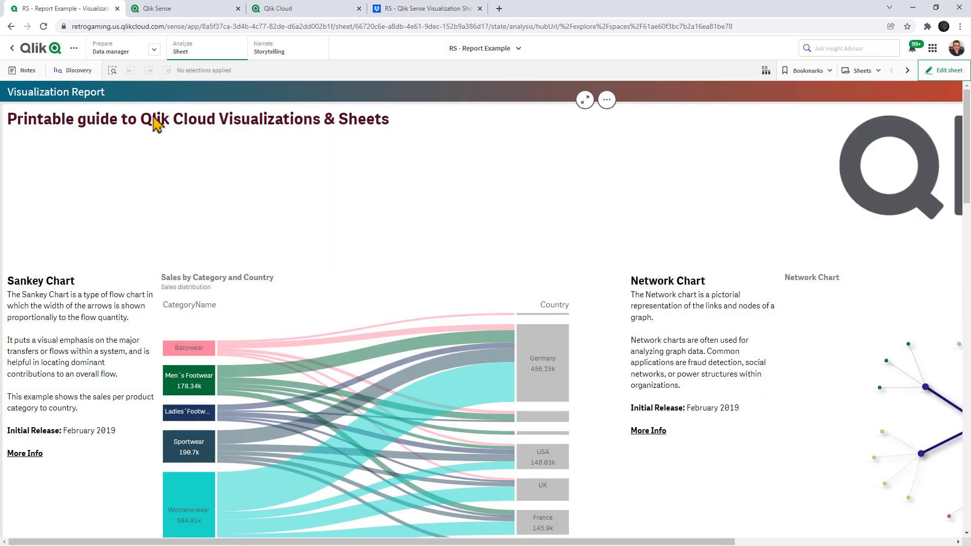
# - Review the email subscription options for the Visualization Report sheet, including adding users, and close the dialog without subscribing
pyautogui.click(74, 48)
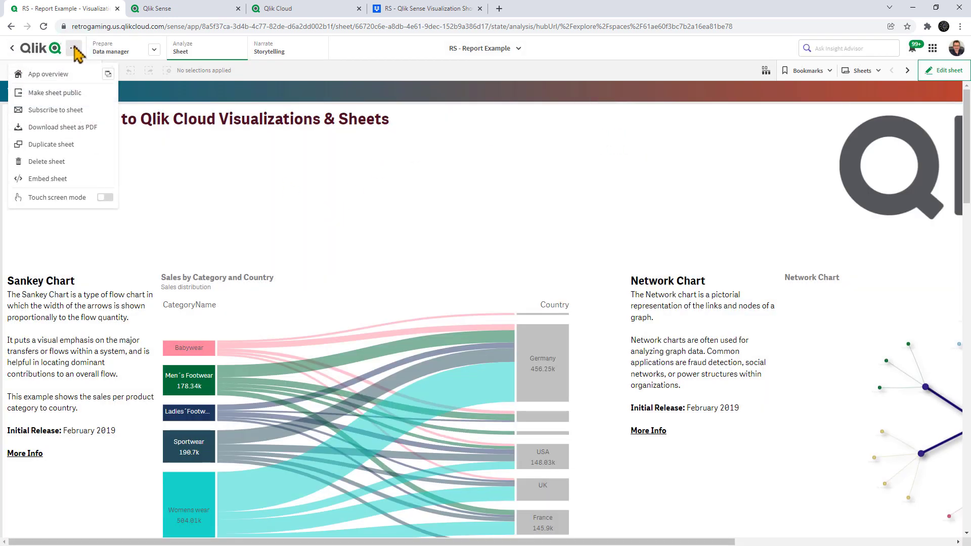
pyautogui.click(75, 111)
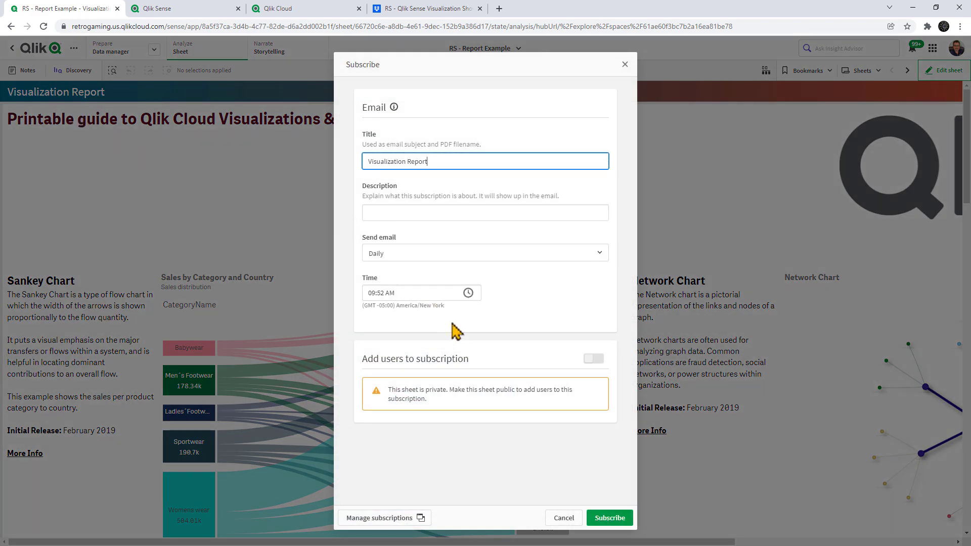
pyautogui.click(593, 360)
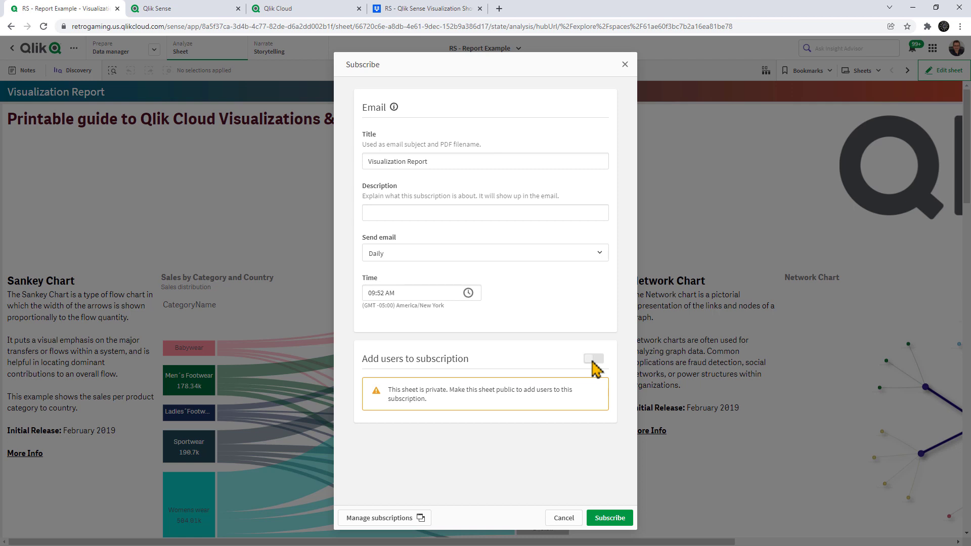
pyautogui.click(625, 64)
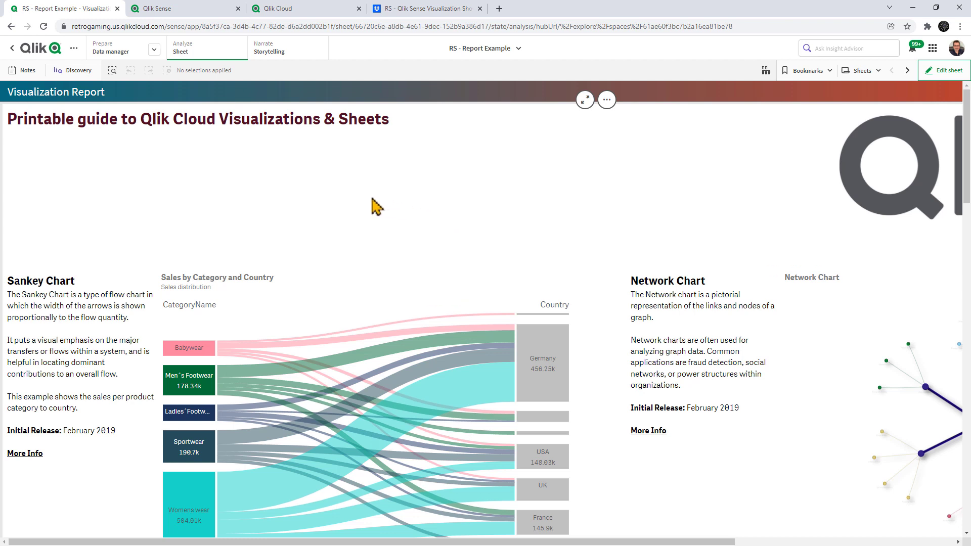
# - Create a new sheet in the app, title it RS - Demo Report, and open it for editing
pyautogui.click(938, 75)
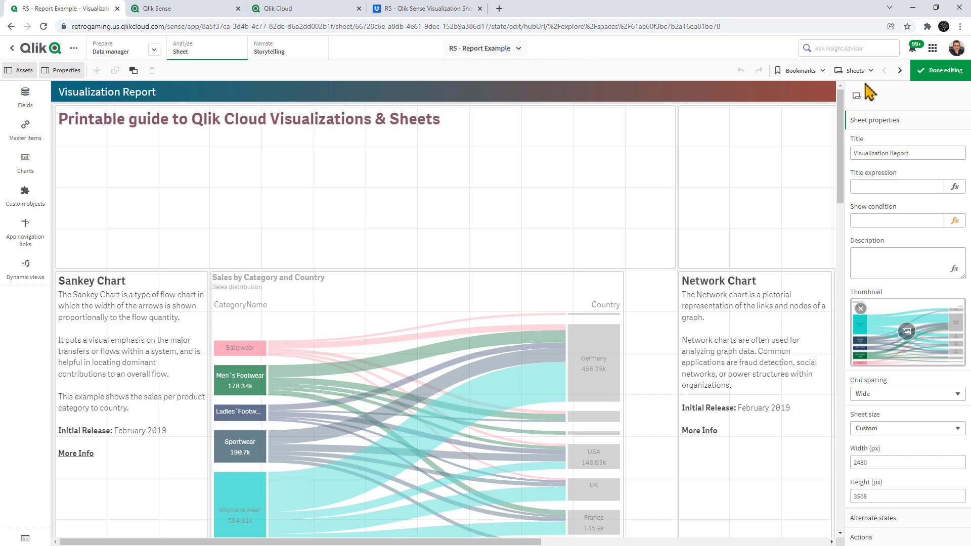
pyautogui.click(856, 71)
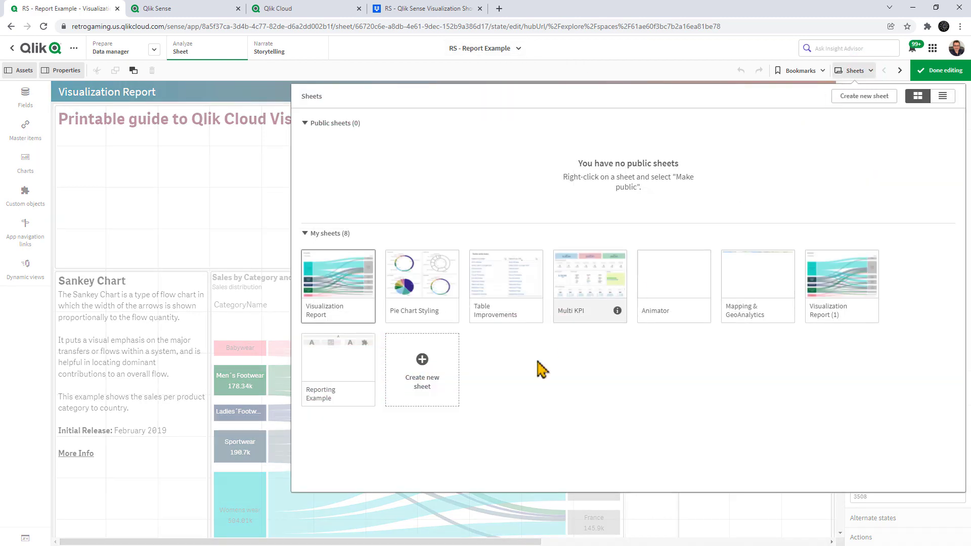
pyautogui.click(430, 373)
pyautogui.moveTo(436, 375); pyautogui.dragTo(335, 316)
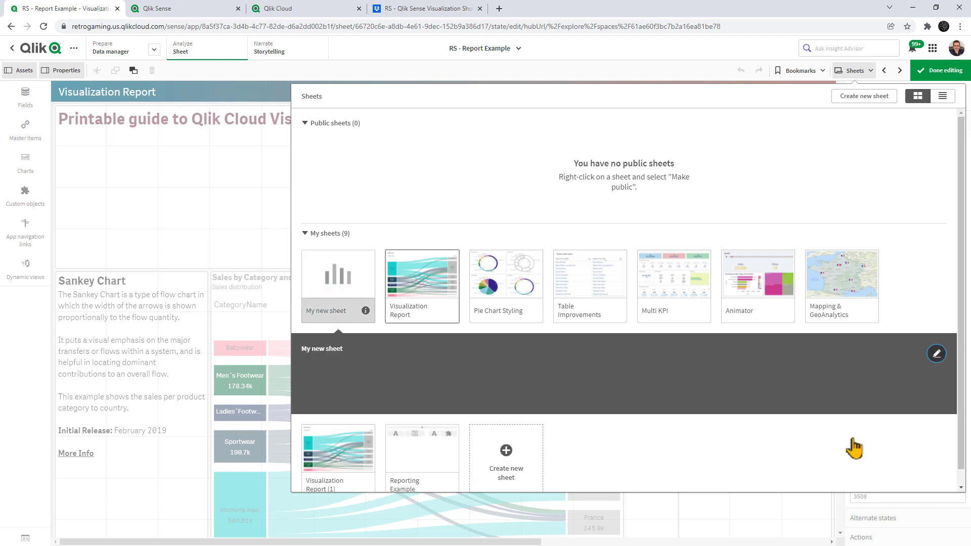
pyautogui.click(937, 352)
pyautogui.write('RS - Demo Report')
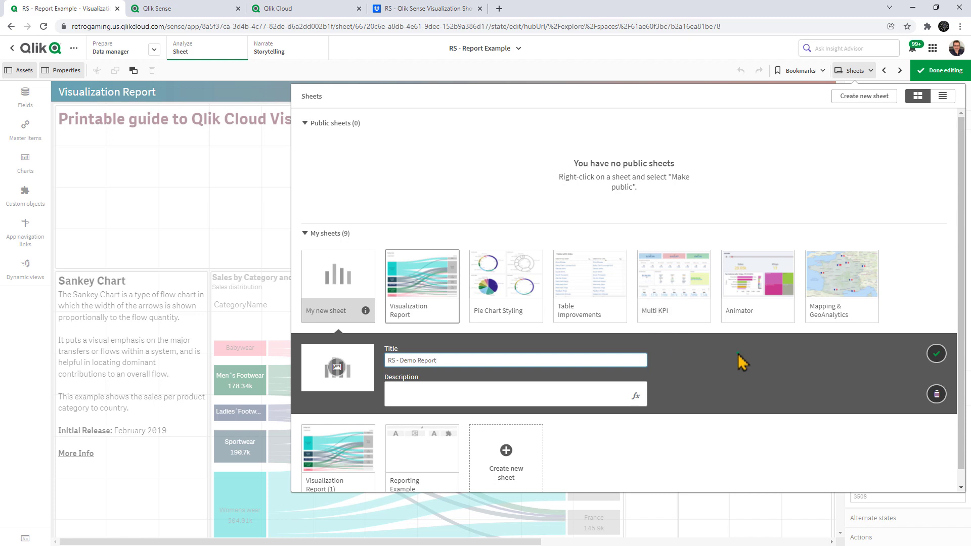
pyautogui.click(937, 354)
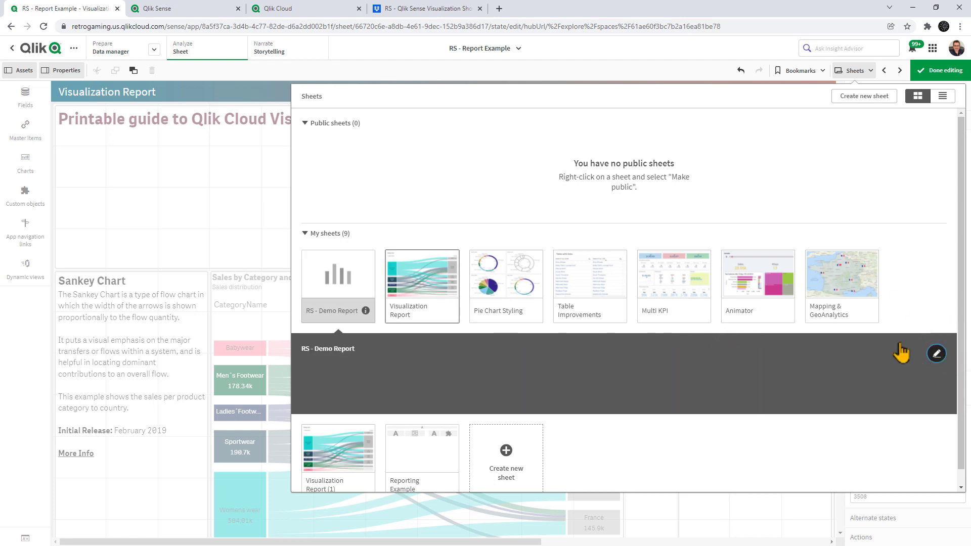
pyautogui.click(369, 291)
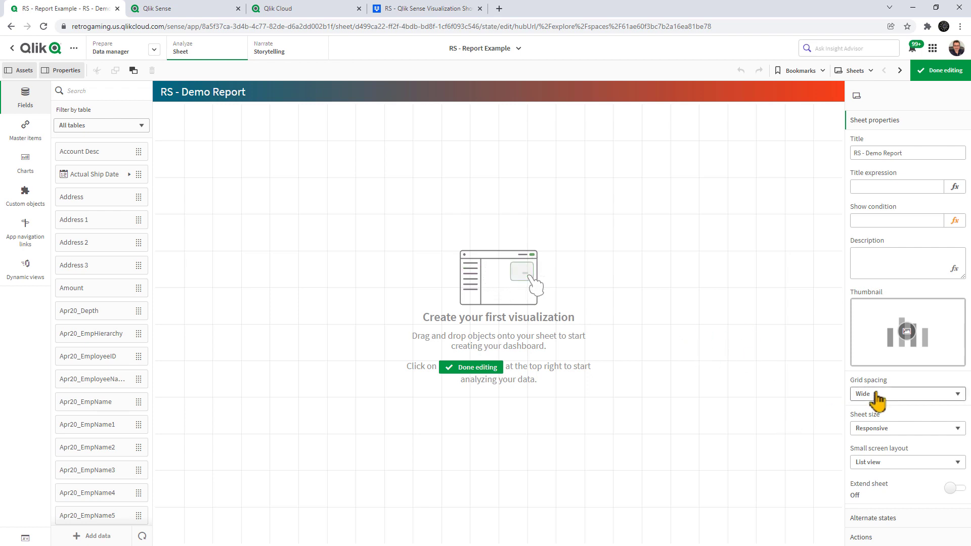
# - Set the sheet size to Custom with a width of 2480 px and a height of 3500 px
pyautogui.click(899, 430)
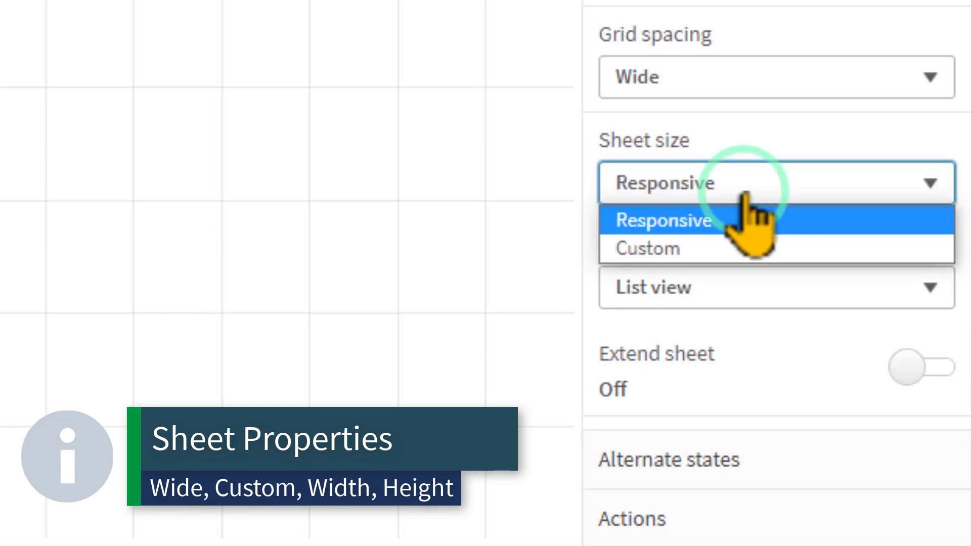
pyautogui.click(708, 248)
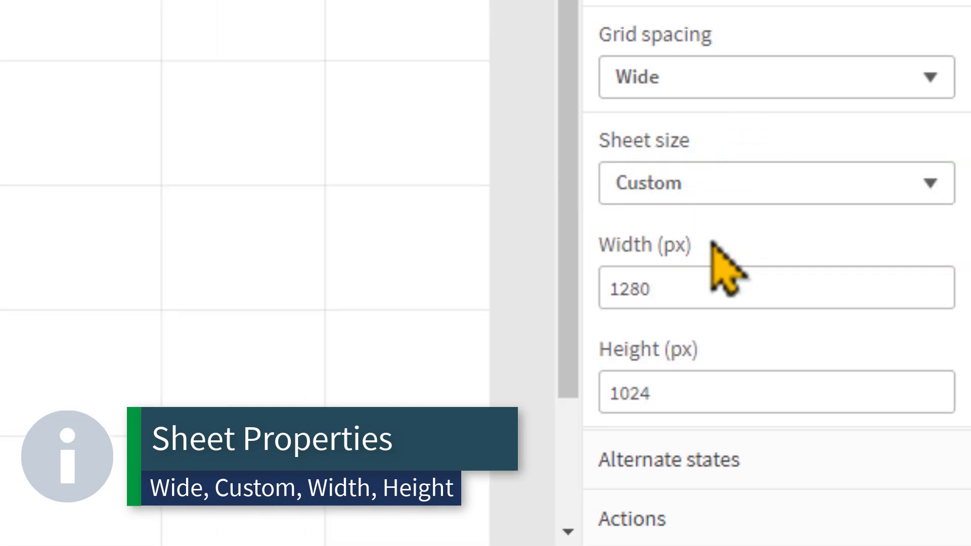
pyautogui.click(689, 282)
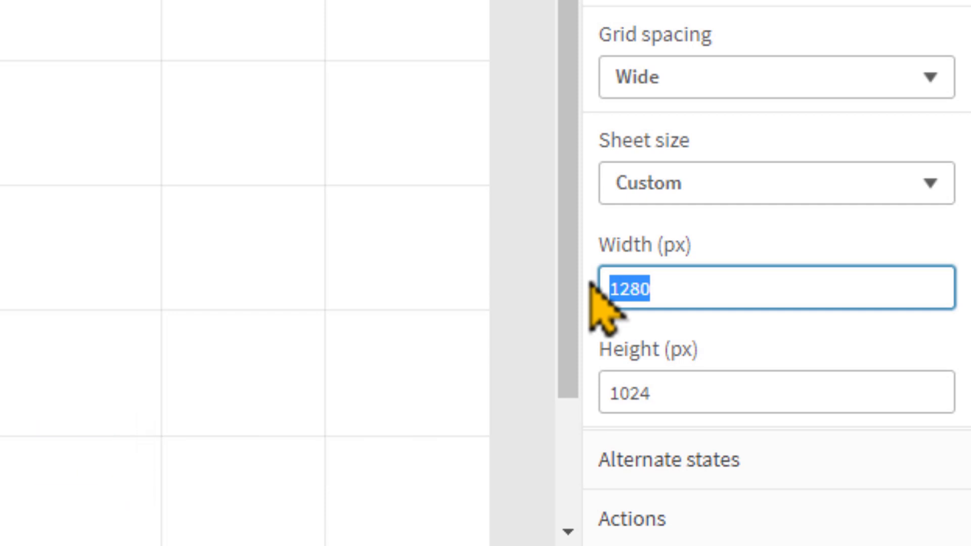
pyautogui.write('2480')
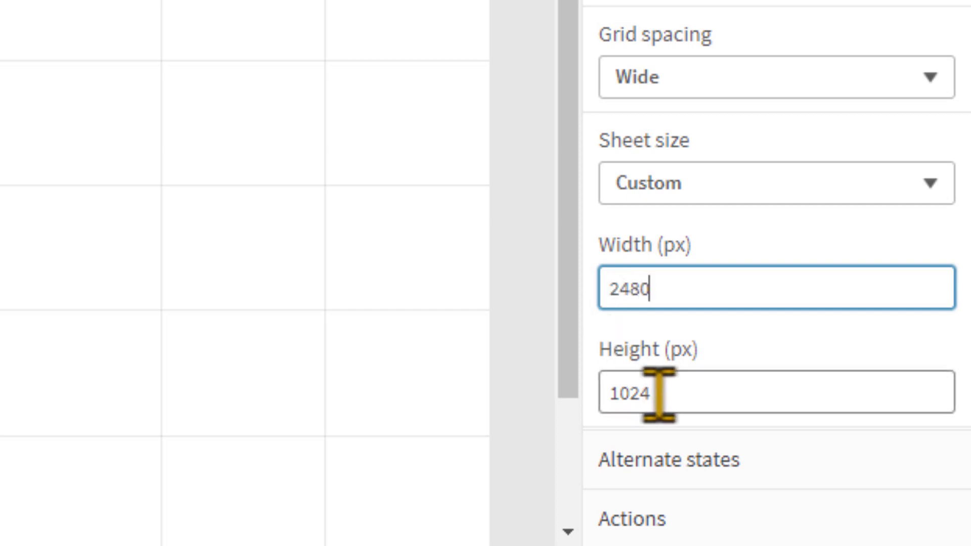
pyautogui.moveTo(696, 392); pyautogui.dragTo(582, 423)
pyautogui.write('3500')
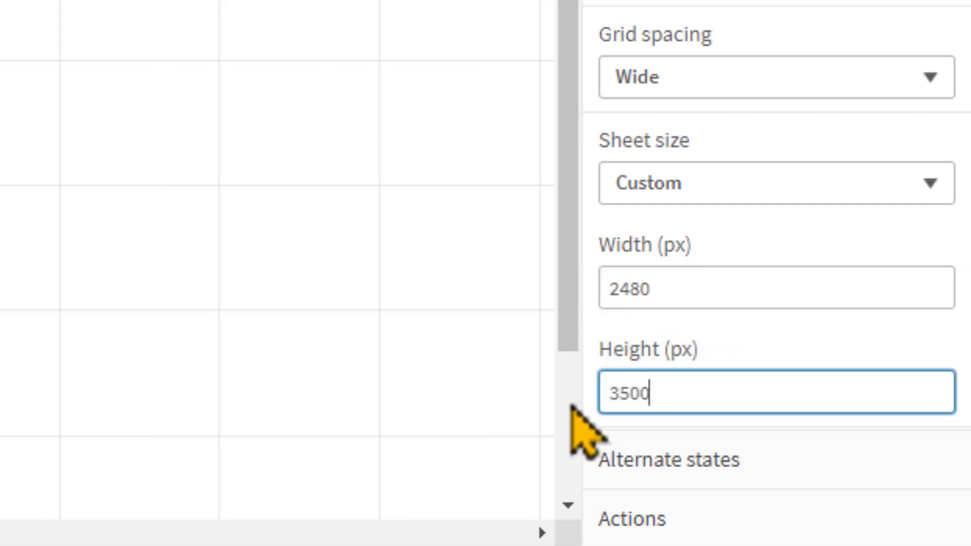
pyautogui.click(353, 298)
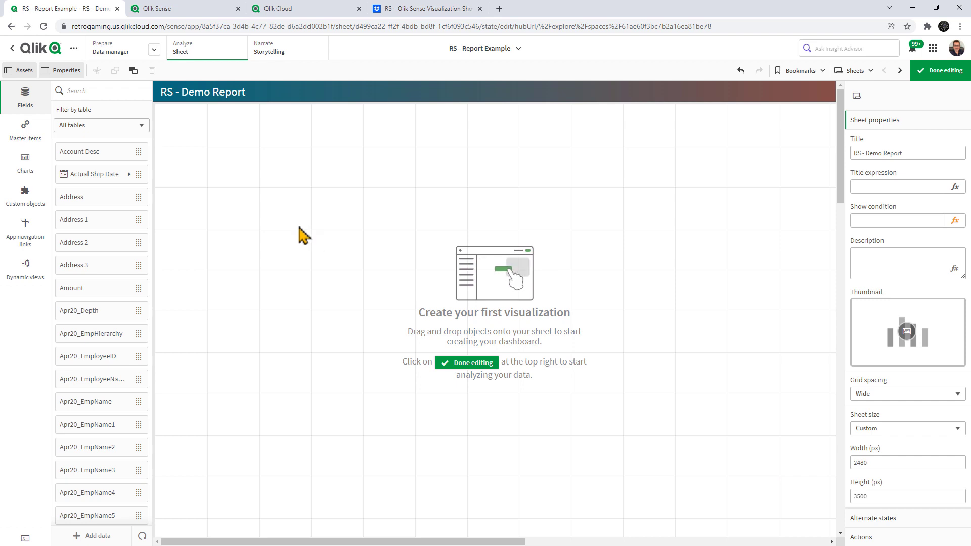
# - Place the Title master visualization at the upper-left corner of the sheet, sized one grid row high
pyautogui.click(41, 144)
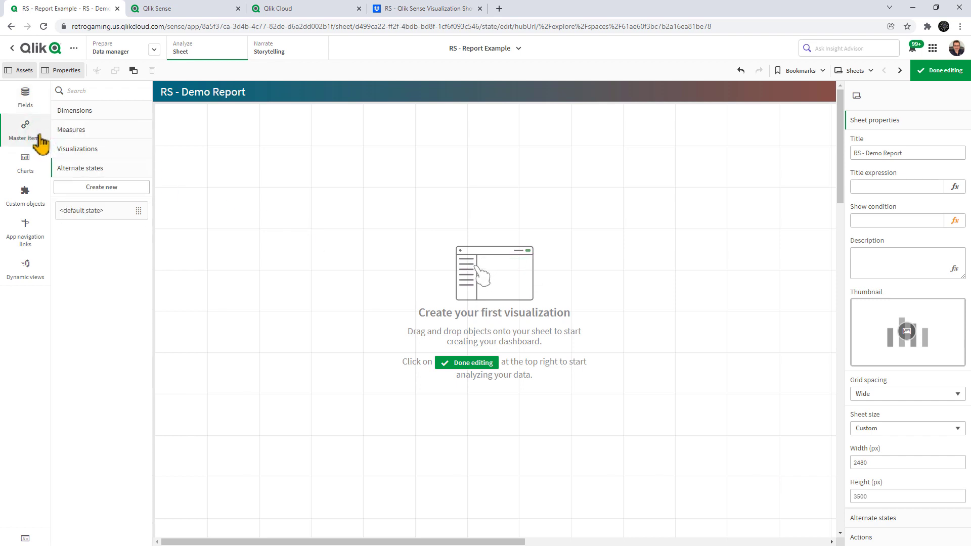
pyautogui.click(100, 150)
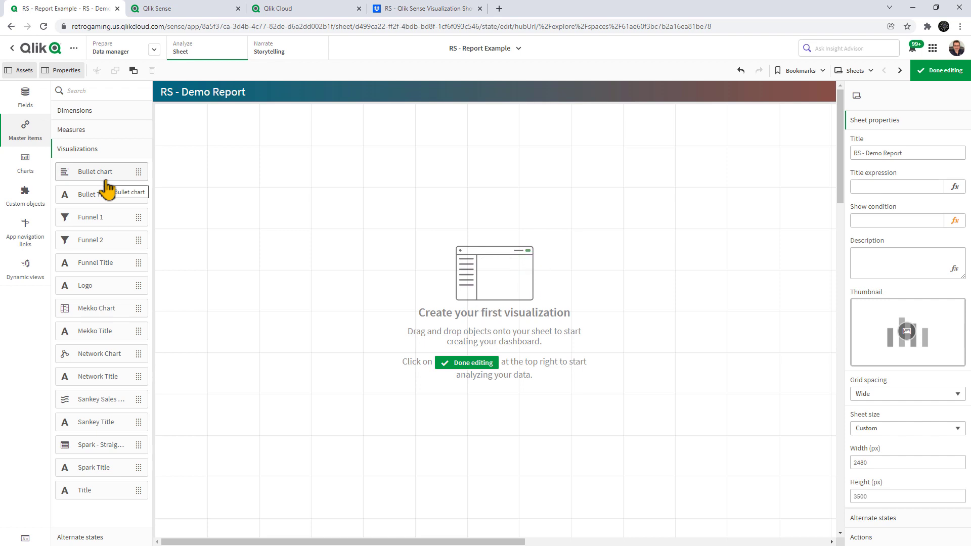
pyautogui.click(92, 491)
pyautogui.moveTo(138, 392); pyautogui.dragTo(218, 147)
pyautogui.moveTo(526, 281); pyautogui.dragTo(812, 174)
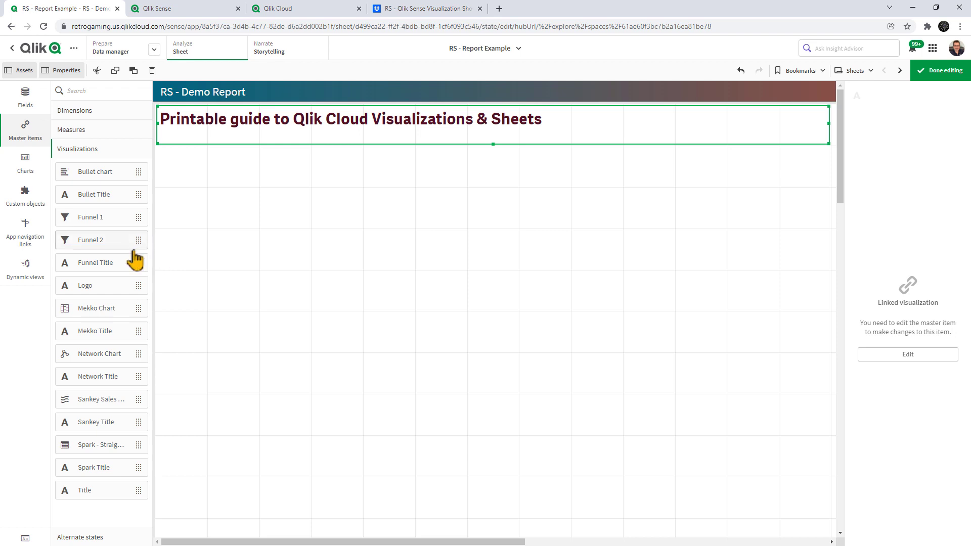
# - Add the Logo master visualization at the sheet's upper-right corner and size it to 10 x 3 grid cells
pyautogui.moveTo(101, 285); pyautogui.dragTo(656, 135)
pyautogui.click(830, 130)
pyautogui.moveTo(796, 196); pyautogui.dragTo(797, 125)
pyautogui.moveTo(503, 537); pyautogui.dragTo(692, 538)
pyautogui.moveTo(335, 121); pyautogui.dragTo(820, 146)
pyautogui.moveTo(546, 145); pyautogui.dragTo(545, 223)
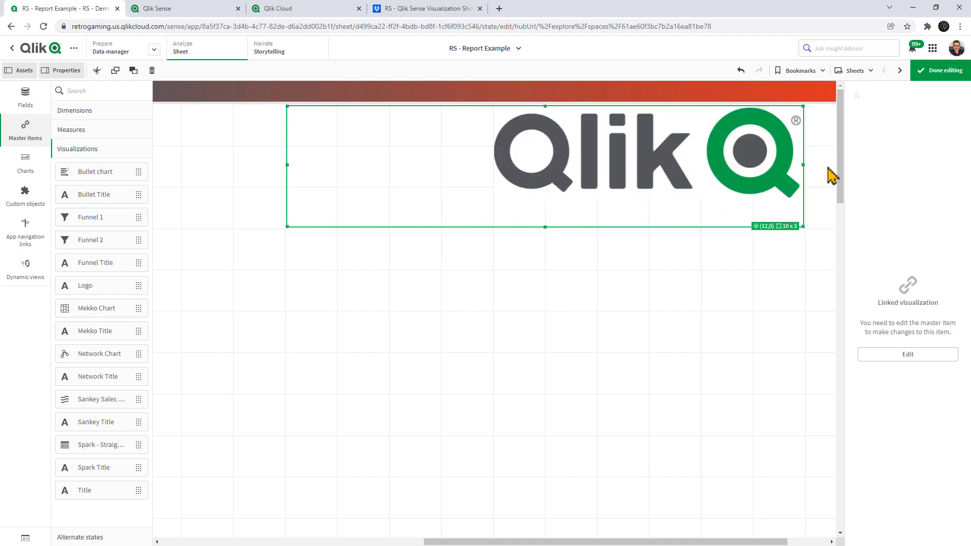
# - Add the Network Chart master visualization below the sheet heading, with the Network Title text to its left, each 6 x 5 cells
pyautogui.moveTo(466, 540); pyautogui.dragTo(172, 543)
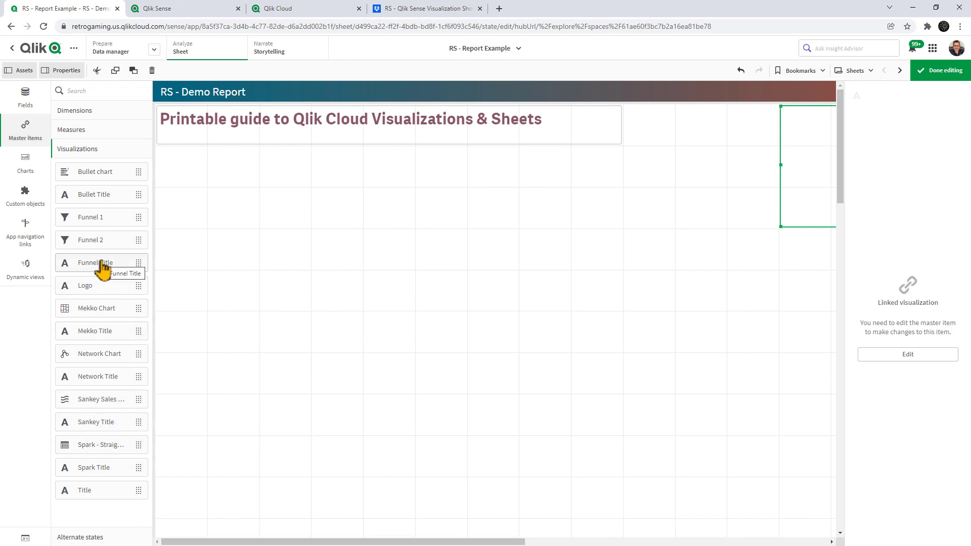
pyautogui.moveTo(98, 354); pyautogui.dragTo(538, 249)
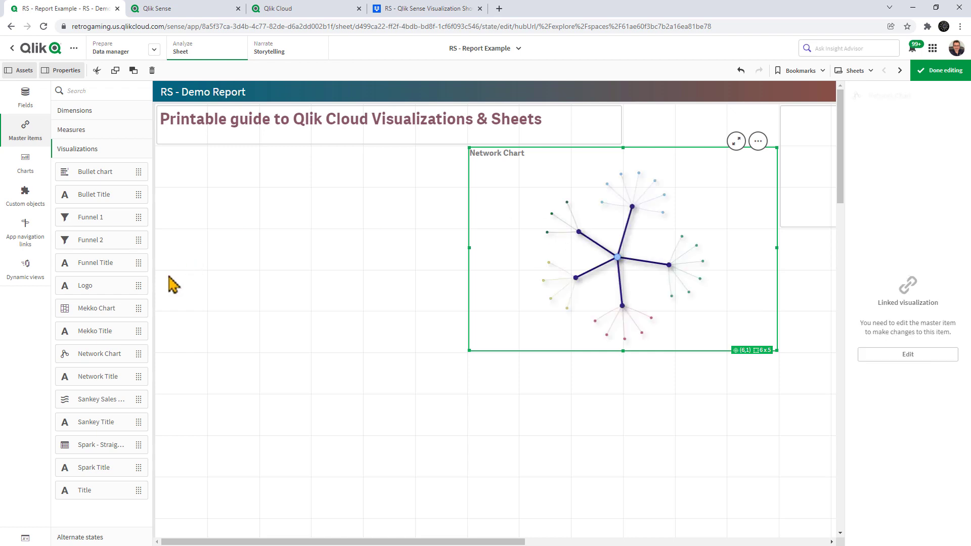
pyautogui.moveTo(112, 374); pyautogui.dragTo(358, 302)
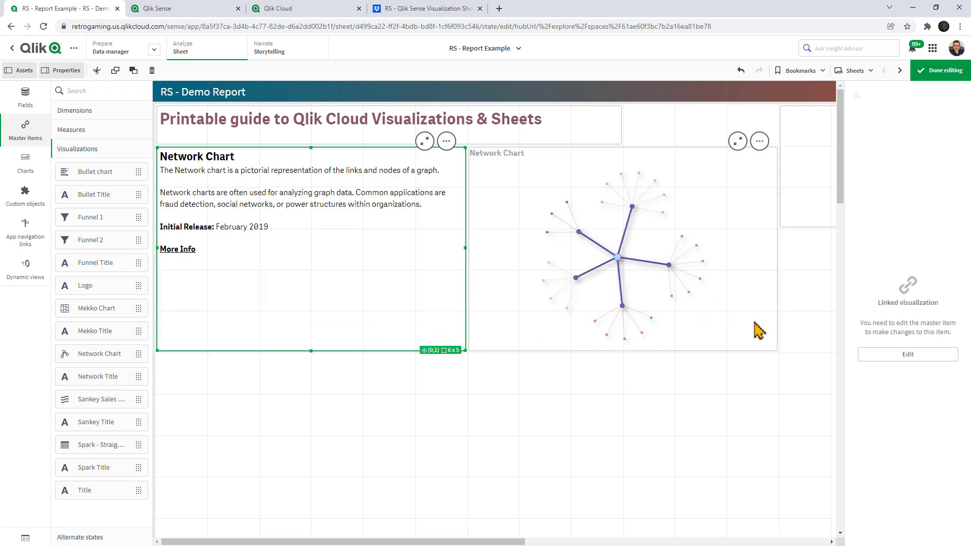
# - Add the Mekko title and chart below the network pair, and fill the remaining areas with the Sankey, spark table and funnel master visualizations
pyautogui.moveTo(95, 331); pyautogui.dragTo(362, 351)
pyautogui.moveTo(96, 308); pyautogui.dragTo(498, 535)
pyautogui.moveTo(96, 445); pyautogui.dragTo(724, 261)
pyautogui.moveTo(96, 263); pyautogui.dragTo(746, 329)
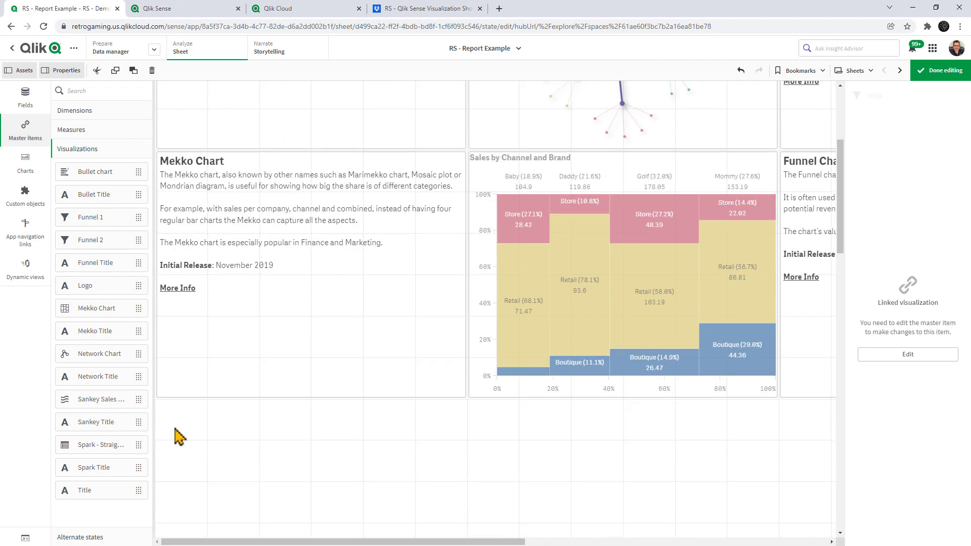
pyautogui.moveTo(116, 401); pyautogui.dragTo(461, 531)
pyautogui.moveTo(841, 243); pyautogui.dragTo(848, 172)
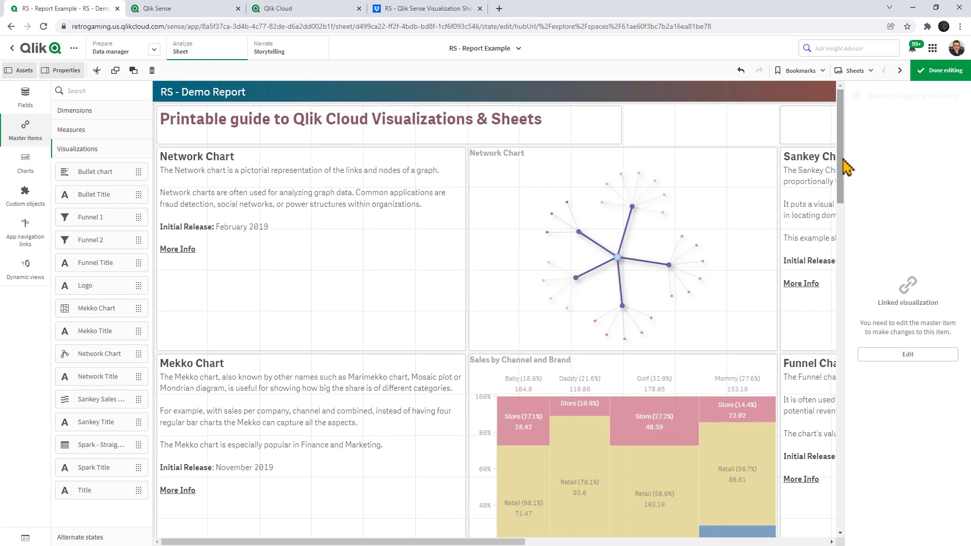
# - Change the first background color of the app's sheet title bar to light purple, finish editing the sheet, and close the app options
pyautogui.click(481, 50)
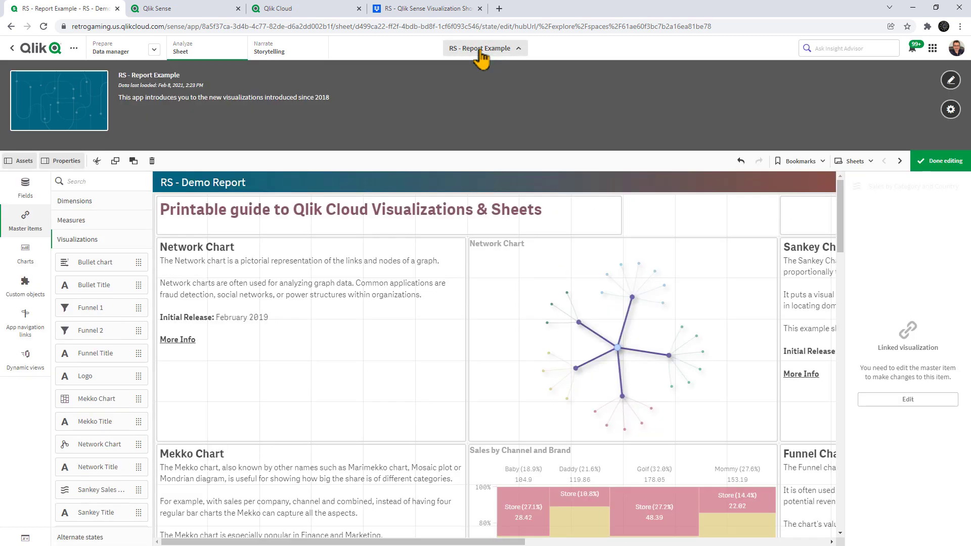
pyautogui.click(951, 109)
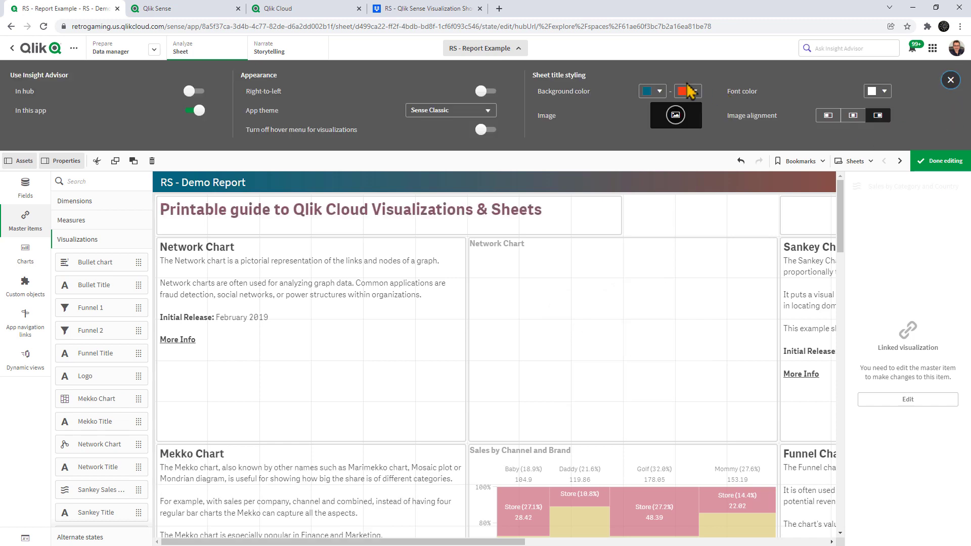
pyautogui.click(659, 92)
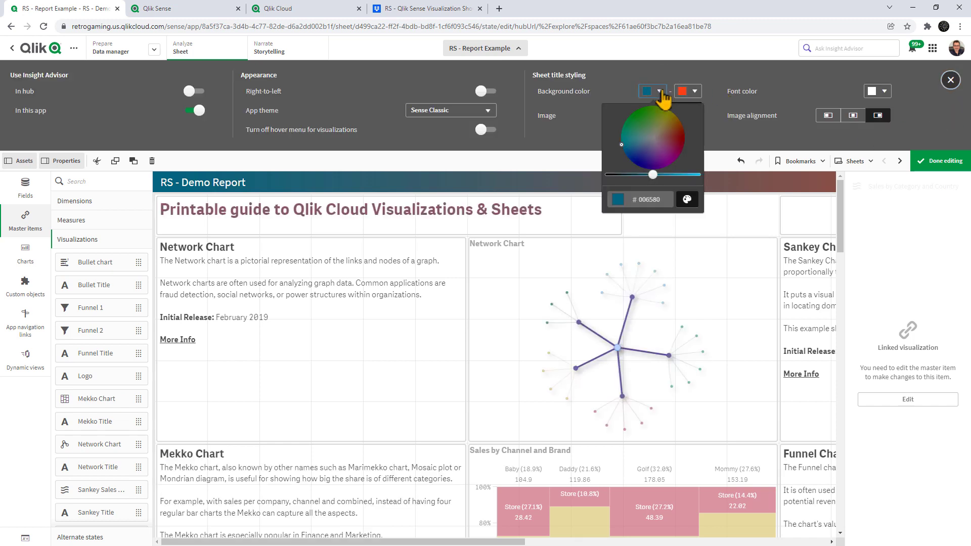
pyautogui.click(747, 85)
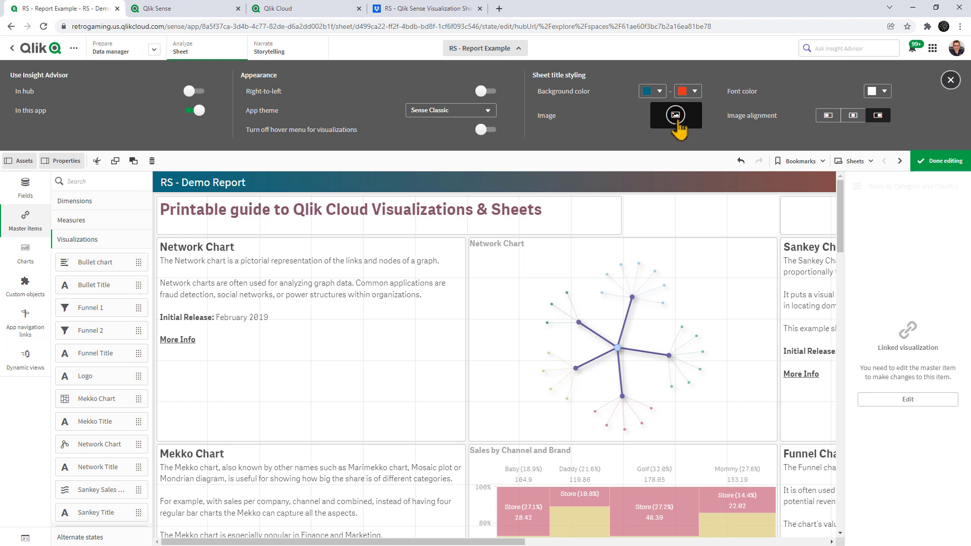
pyautogui.click(660, 91)
pyautogui.moveTo(679, 174); pyautogui.dragTo(693, 174)
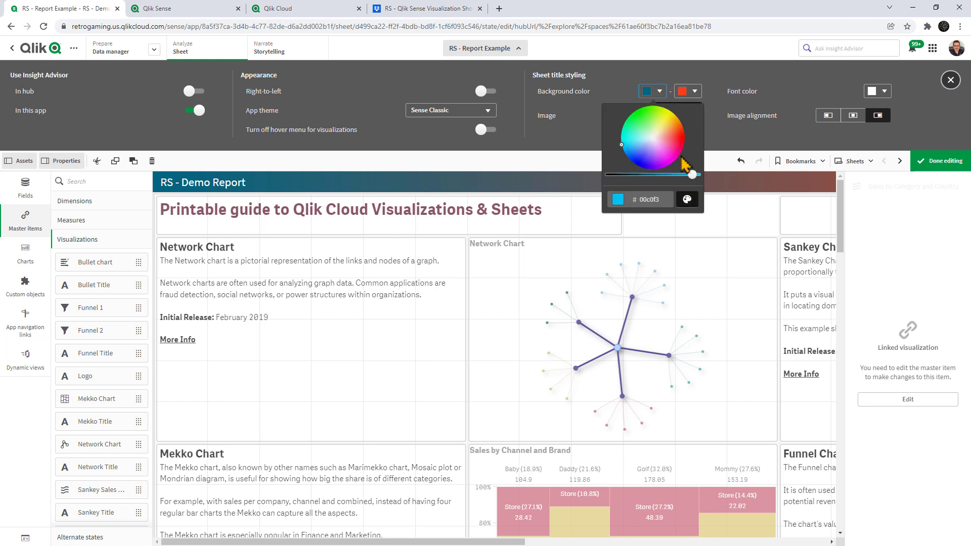
pyautogui.click(646, 147)
pyautogui.click(735, 135)
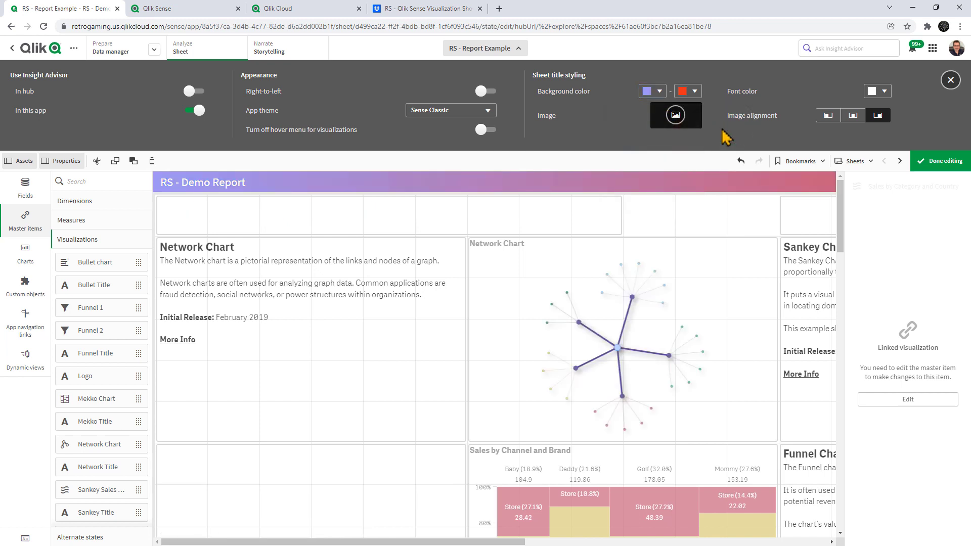
pyautogui.click(938, 164)
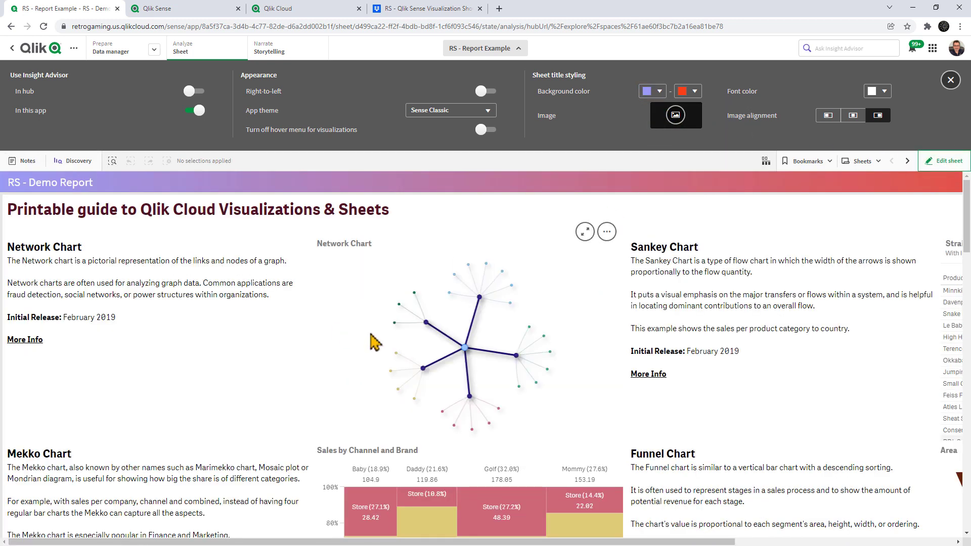
pyautogui.click(481, 51)
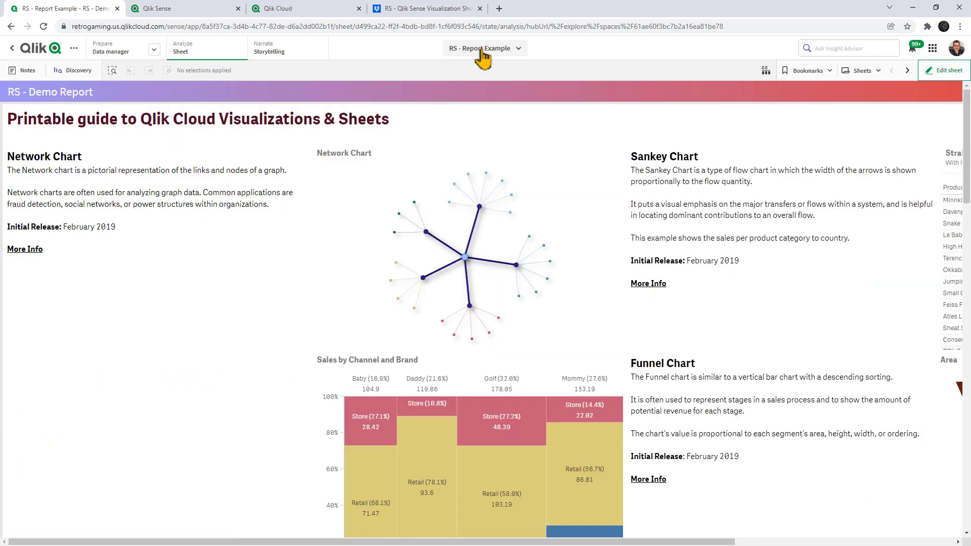
# - Preview the RS - Demo Report sheet as a PDF with Letter paper size and Portrait orientation, and close the preview without downloading
pyautogui.click(74, 49)
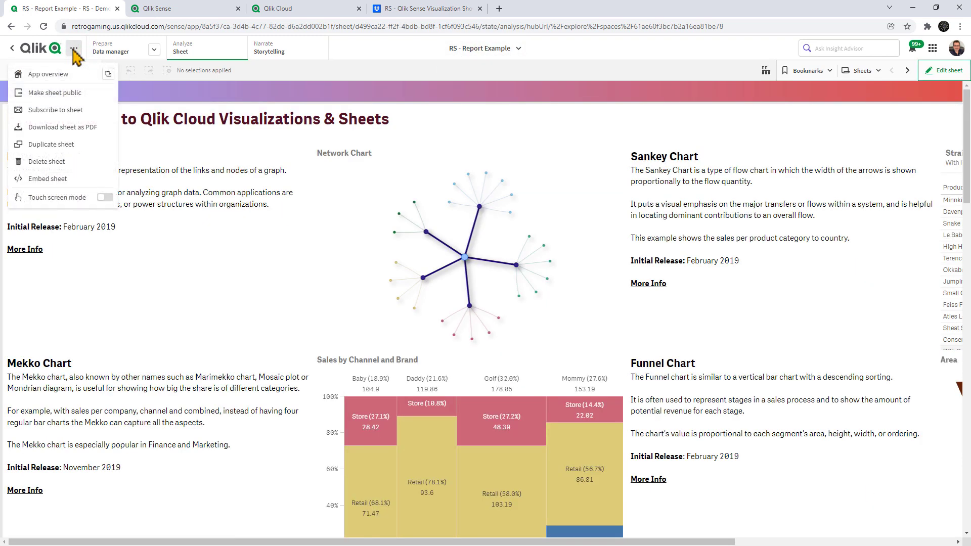
pyautogui.click(70, 127)
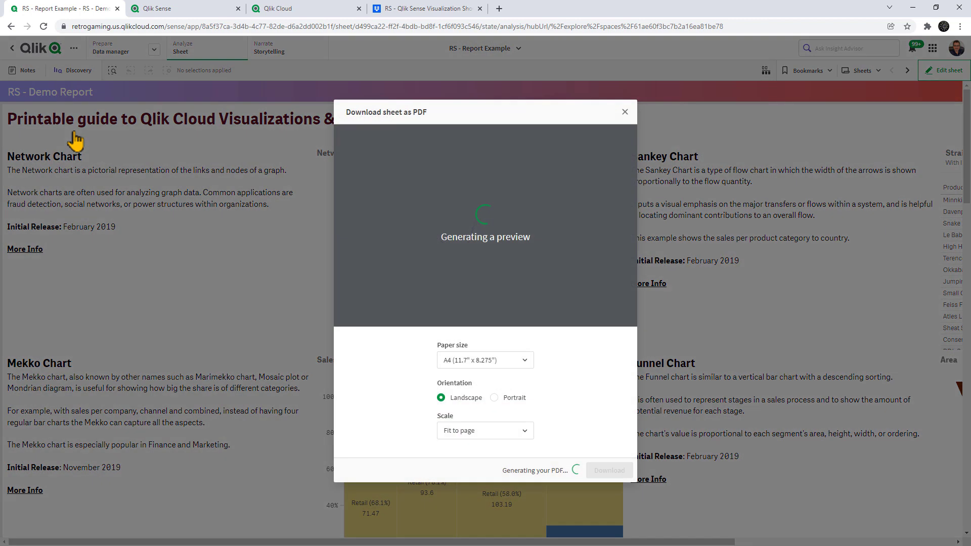
pyautogui.click(462, 362)
pyautogui.click(465, 448)
pyautogui.click(494, 398)
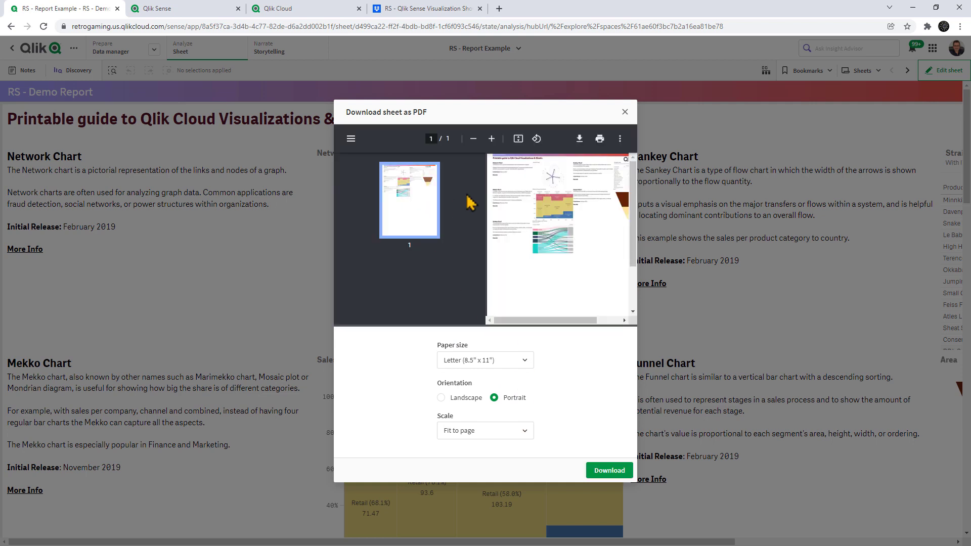
pyautogui.click(491, 138)
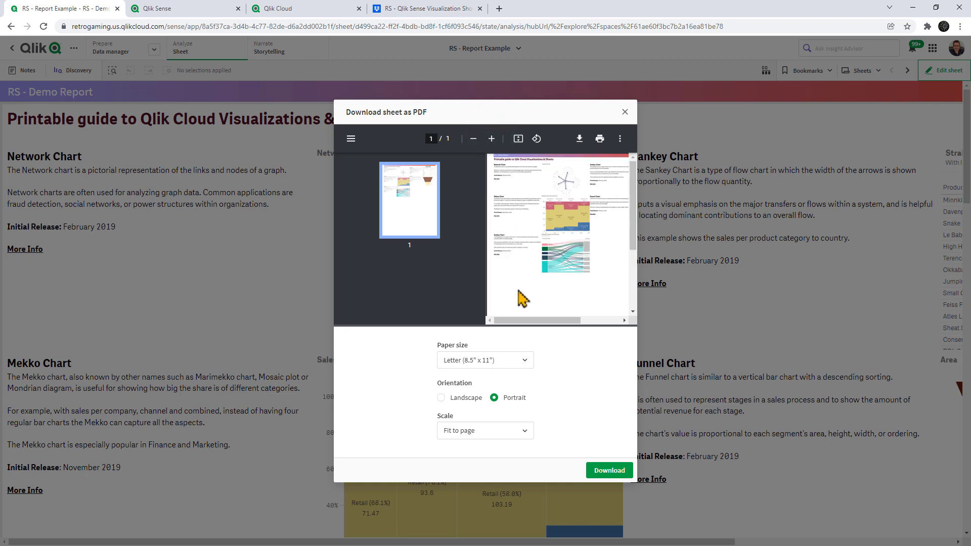
pyautogui.moveTo(540, 323); pyautogui.dragTo(478, 306)
pyautogui.click(625, 112)
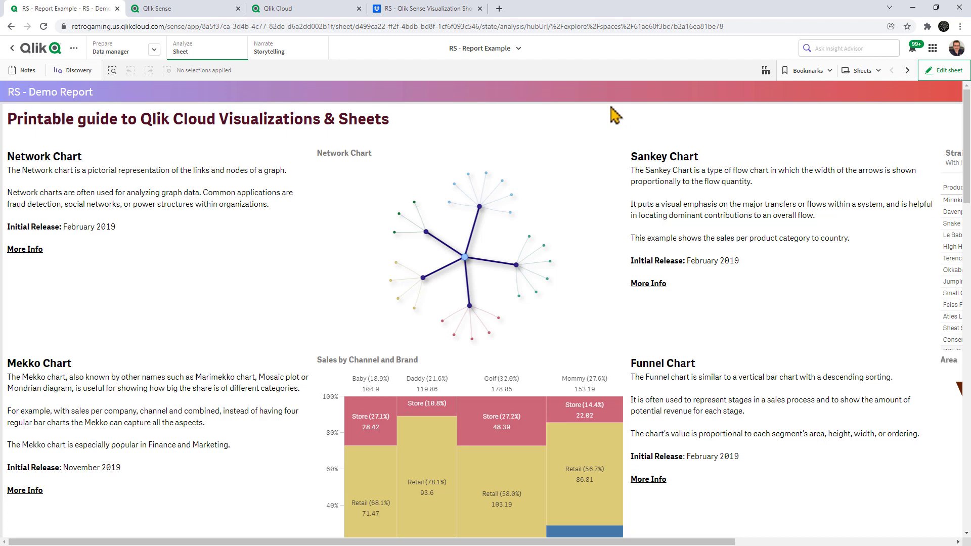
# - Create a new automation from the Blank automation template, name it RS - Report Example 2 and save it
pyautogui.click(184, 9)
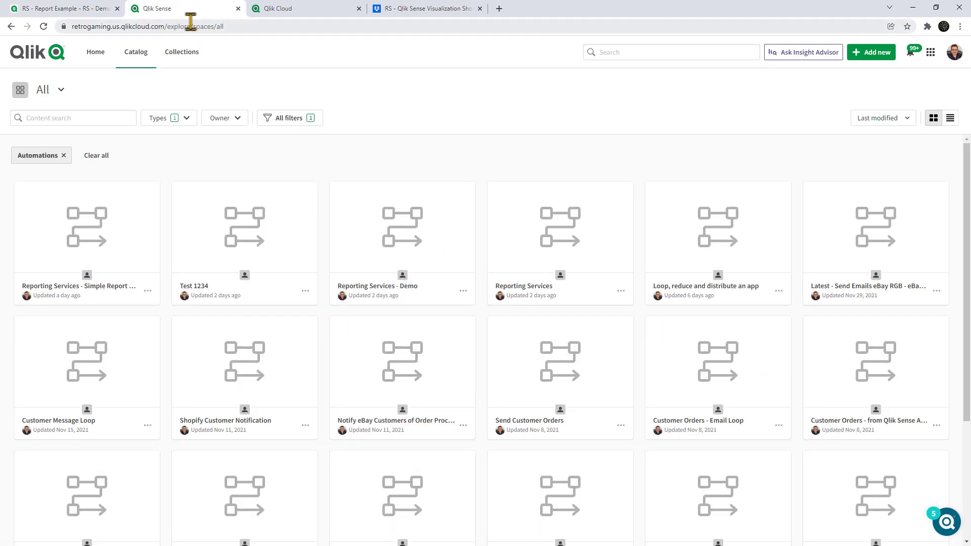
pyautogui.click(870, 54)
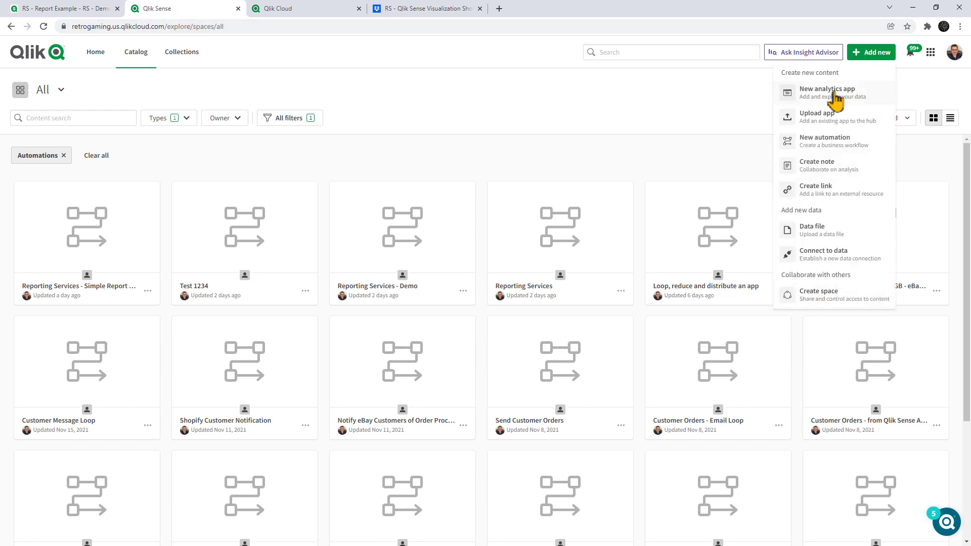
pyautogui.click(829, 143)
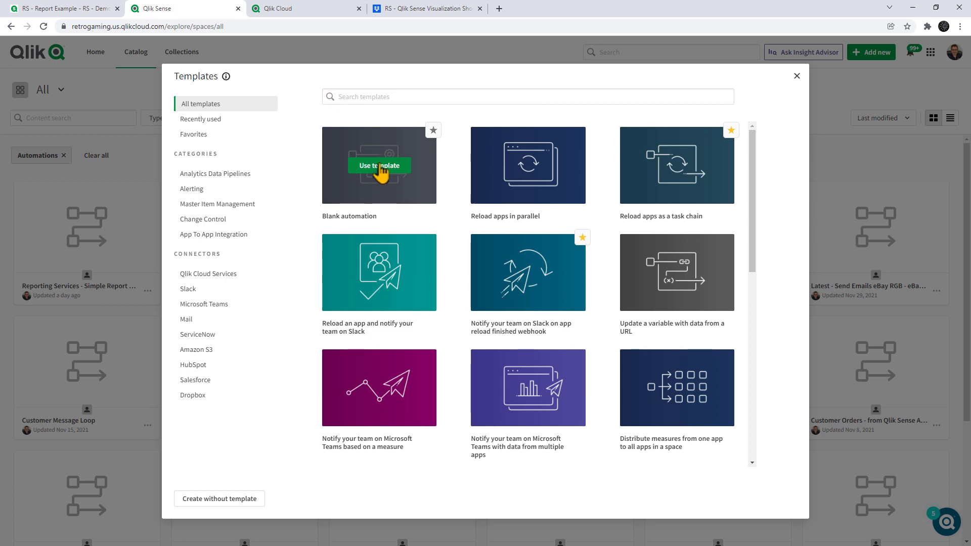
pyautogui.click(380, 167)
pyautogui.click(307, 144)
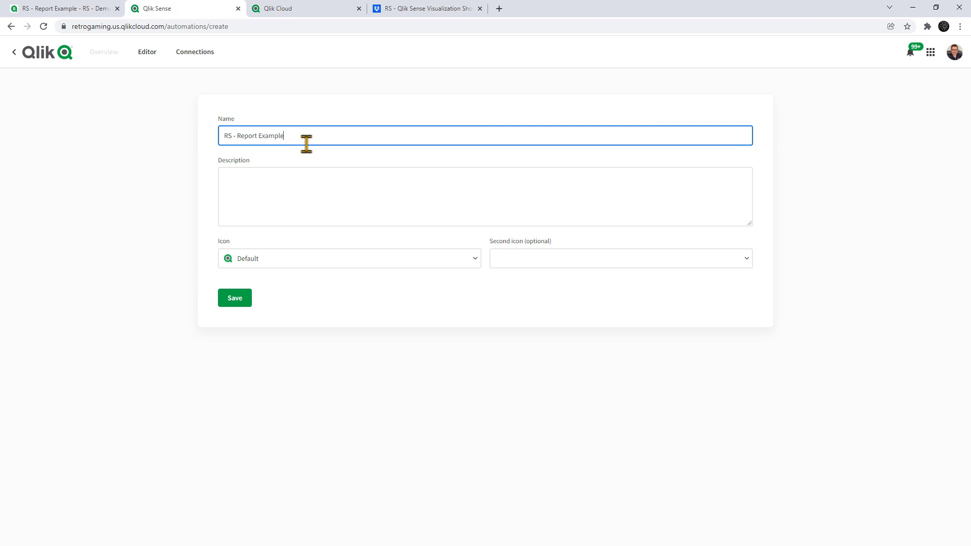
pyautogui.click(237, 301)
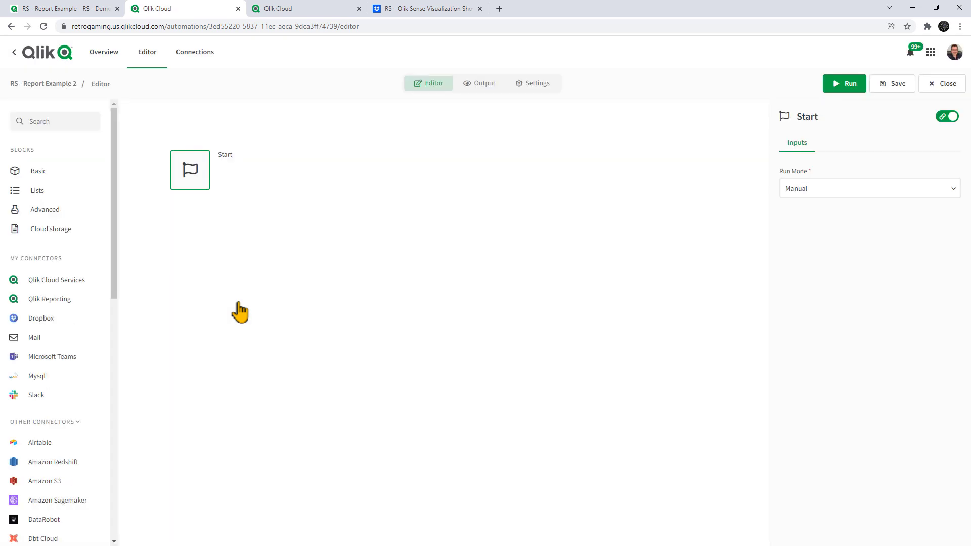
# - Add a Qlik Reporting Create Report block after Start and look up RS - Report Example as its app
pyautogui.click(71, 302)
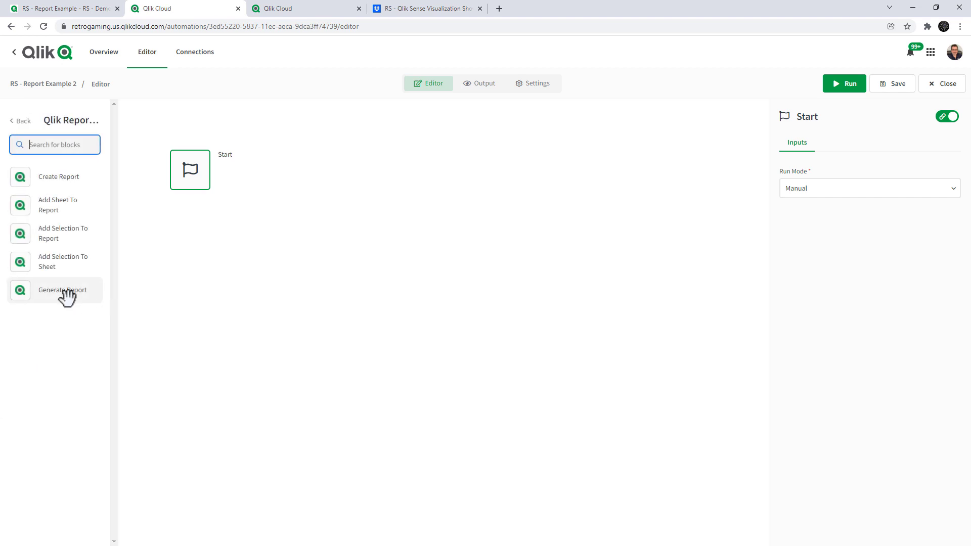
pyautogui.moveTo(61, 178); pyautogui.dragTo(188, 223)
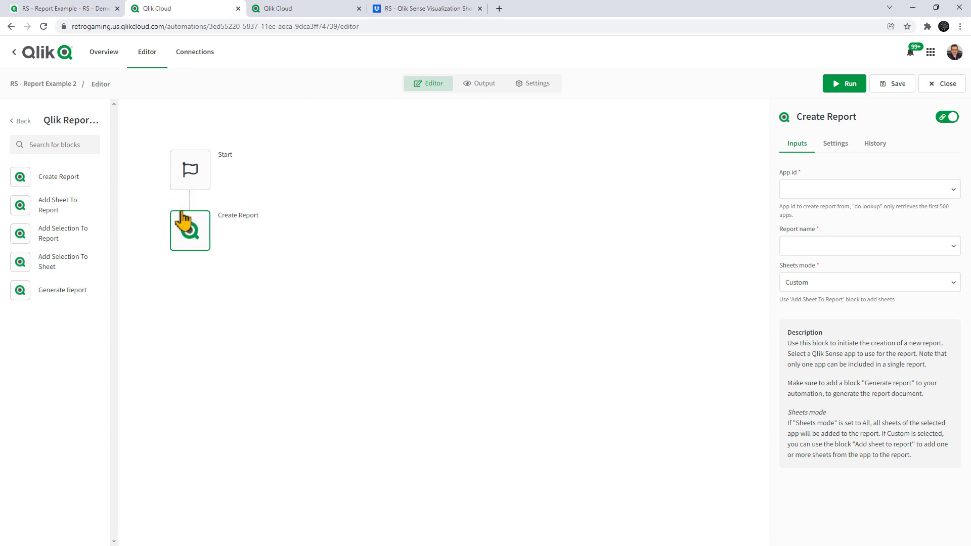
pyautogui.click(819, 194)
pyautogui.click(833, 215)
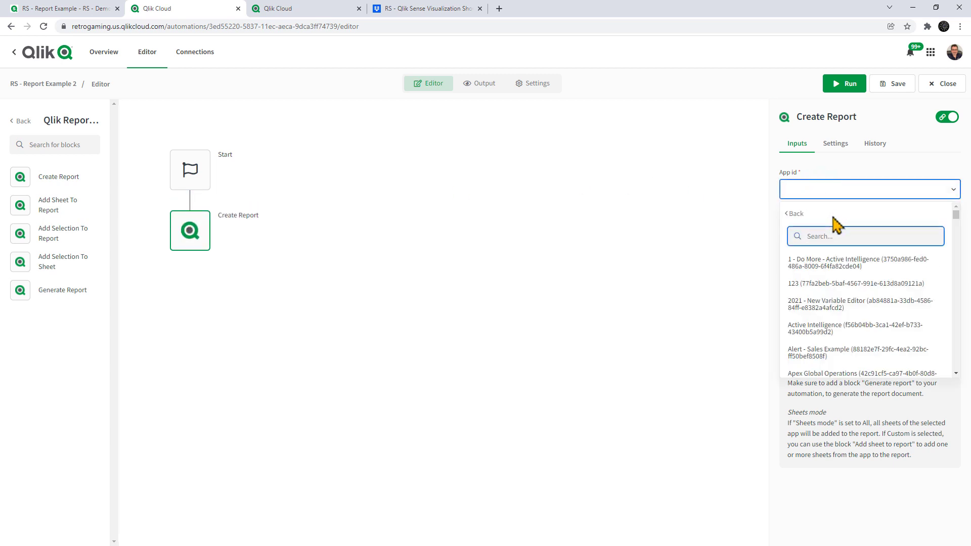
pyautogui.write('RS')
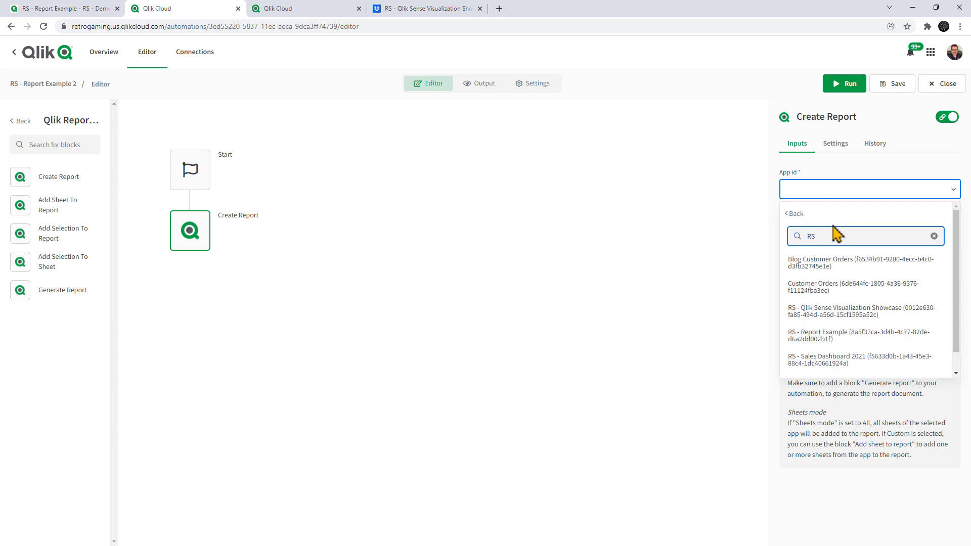
pyautogui.click(835, 338)
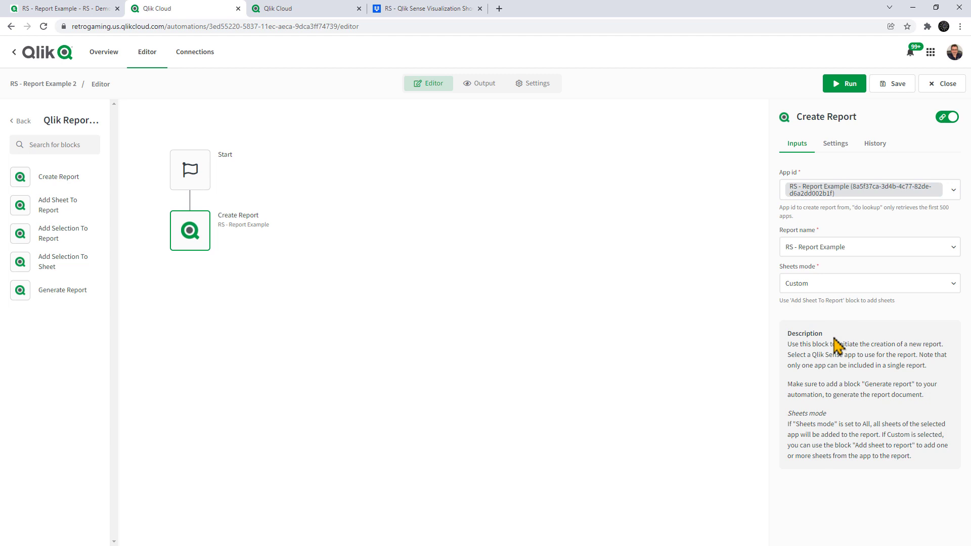
# - Append a hyphen and a Date formula to the report name, using now as the date and d-m-y-s as the output format
pyautogui.click(875, 251)
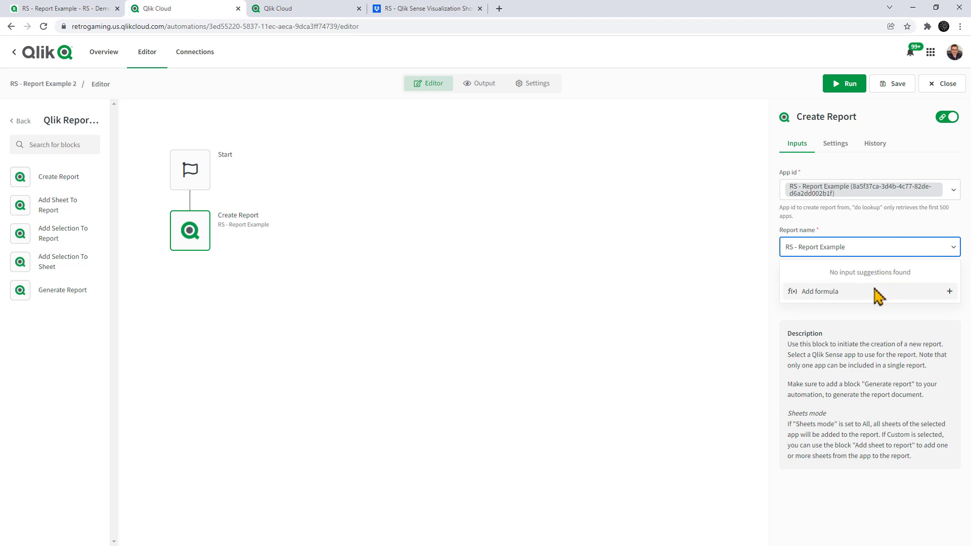
pyautogui.write('-')
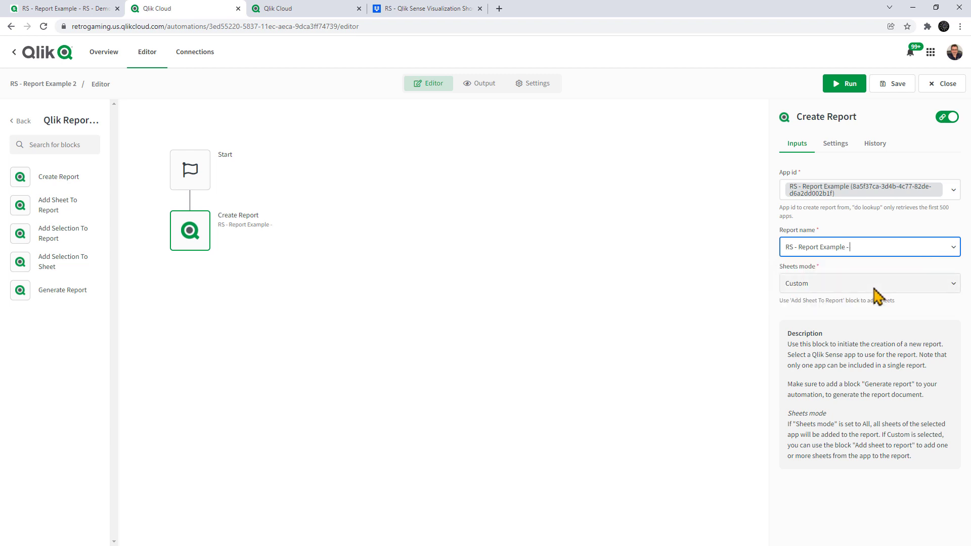
pyautogui.click(885, 251)
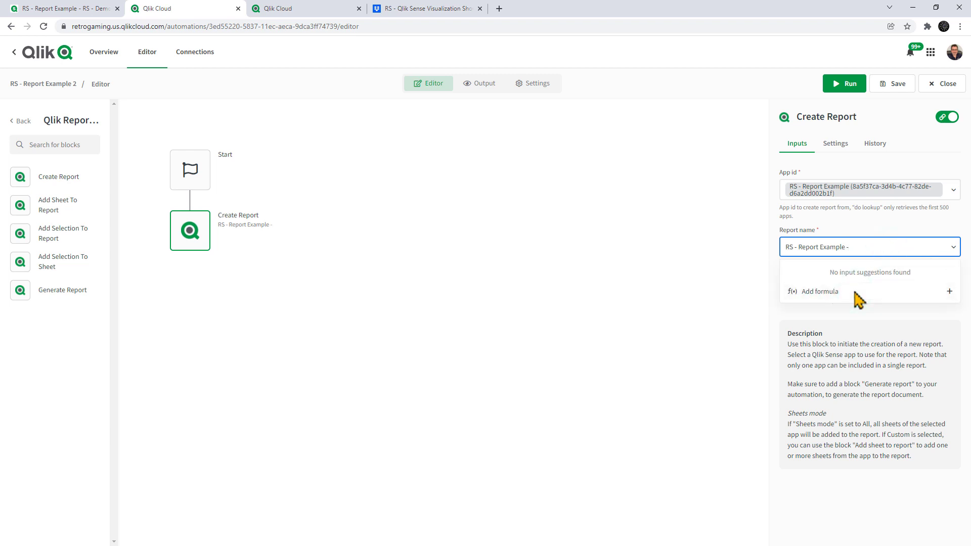
pyautogui.click(855, 292)
pyautogui.click(435, 218)
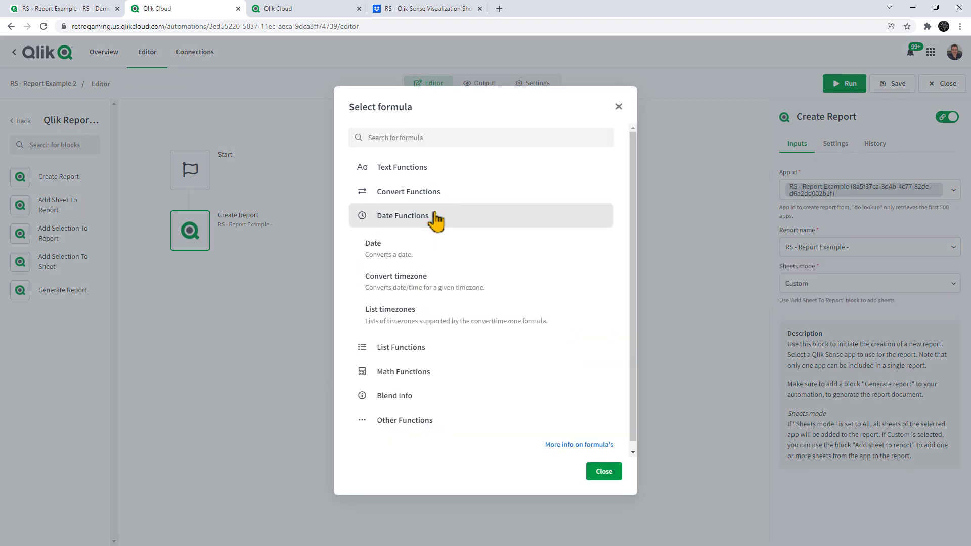
pyautogui.click(395, 260)
pyautogui.click(383, 216)
pyautogui.write('now')
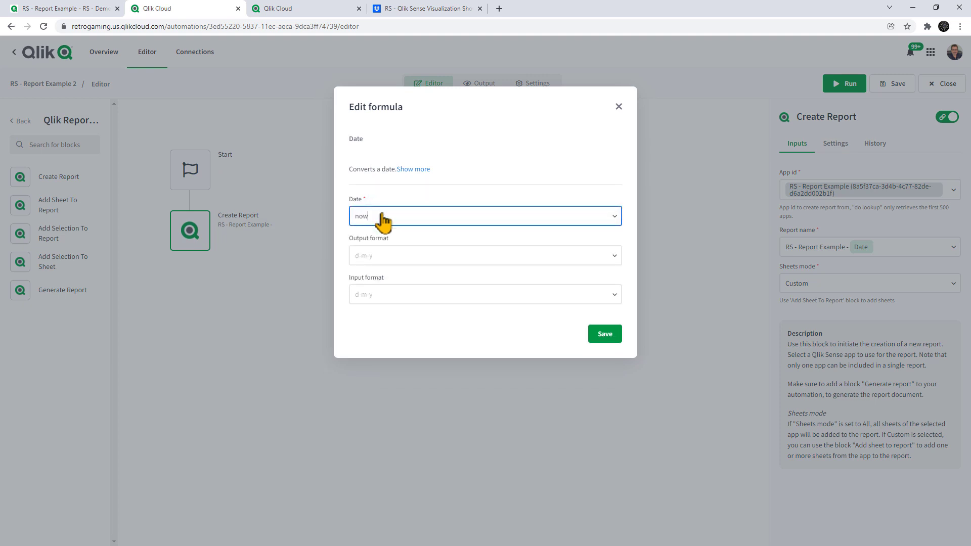
pyautogui.click(383, 256)
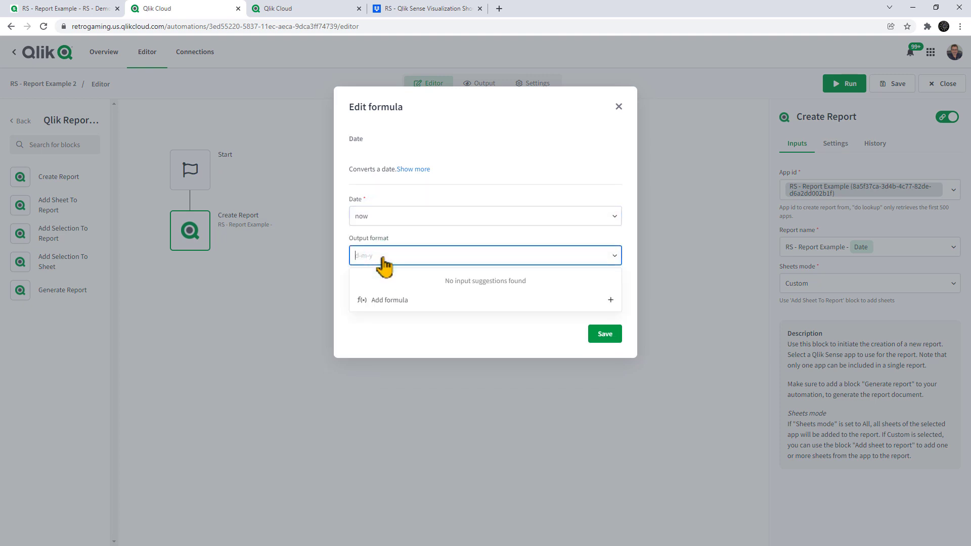
pyautogui.write('d-m-y-s')
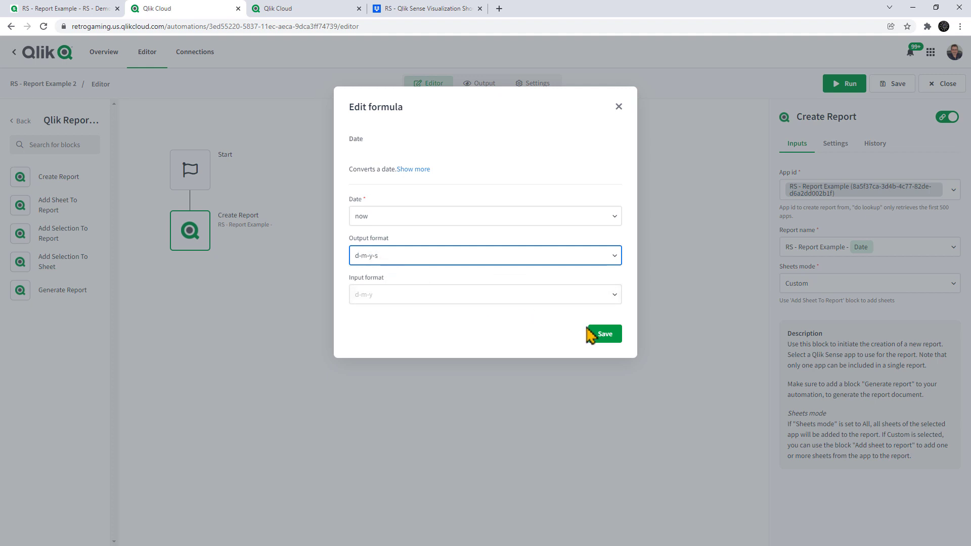
pyautogui.click(604, 336)
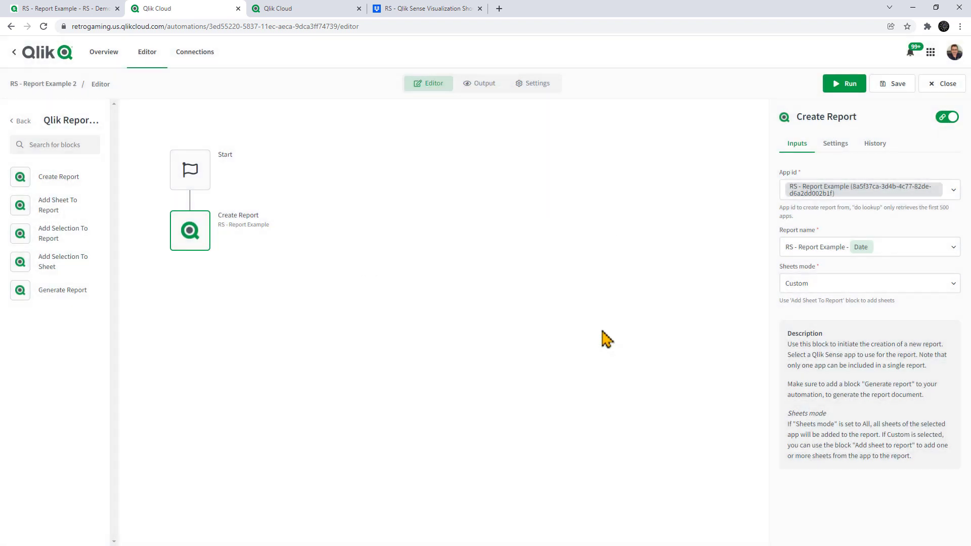
# - Keep the report's sheets mode as Custom and attach an Add Sheet To Report block that uses the RS - Demo Report sheet
pyautogui.click(813, 286)
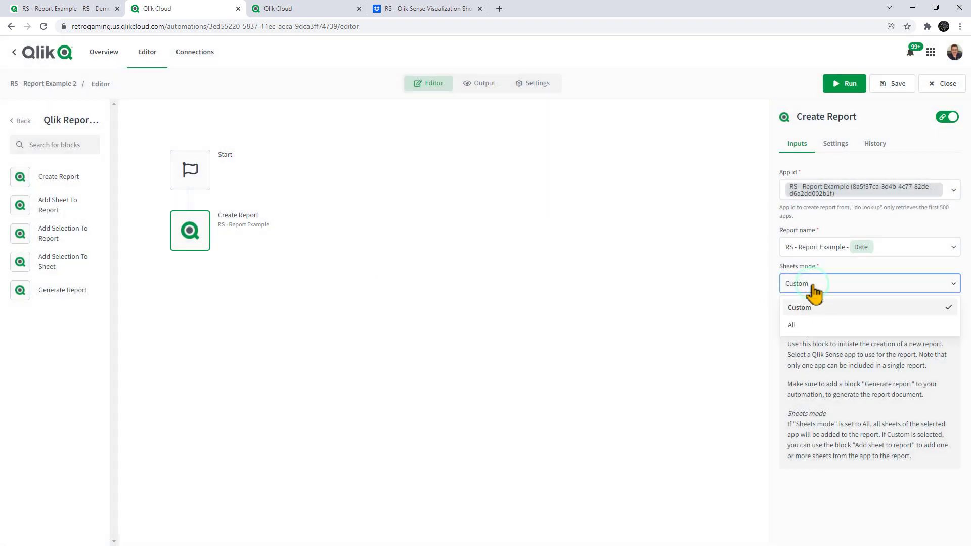
pyautogui.click(823, 312)
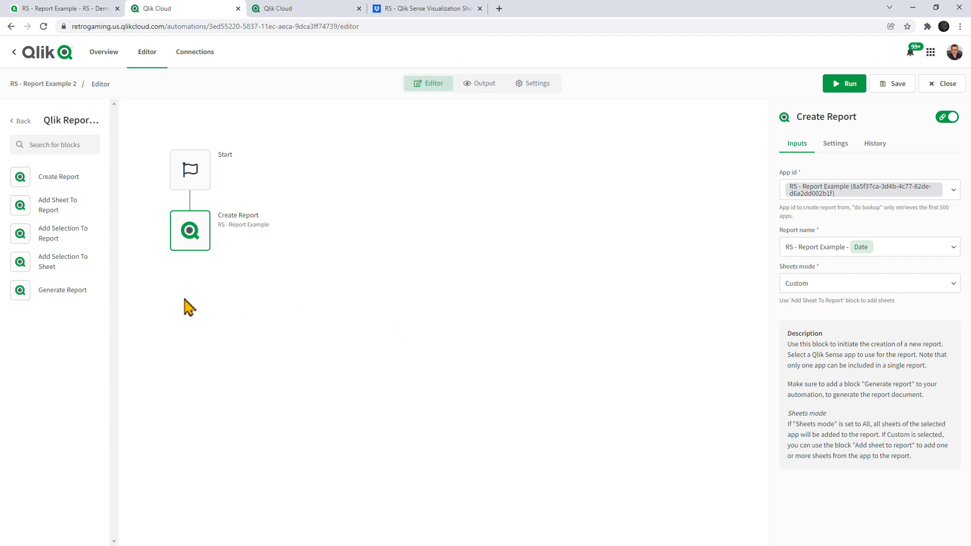
pyautogui.moveTo(19, 205); pyautogui.dragTo(191, 284)
pyautogui.click(805, 232)
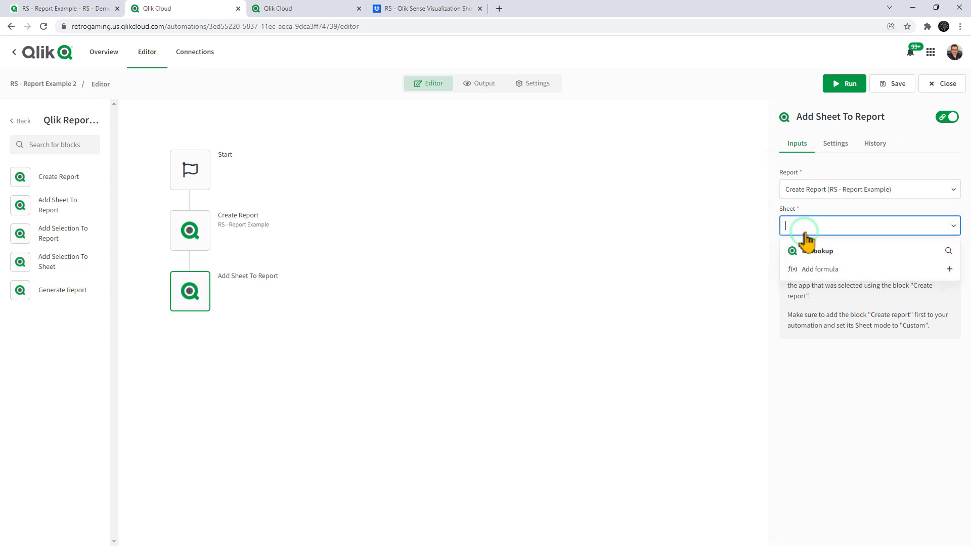
pyautogui.click(817, 257)
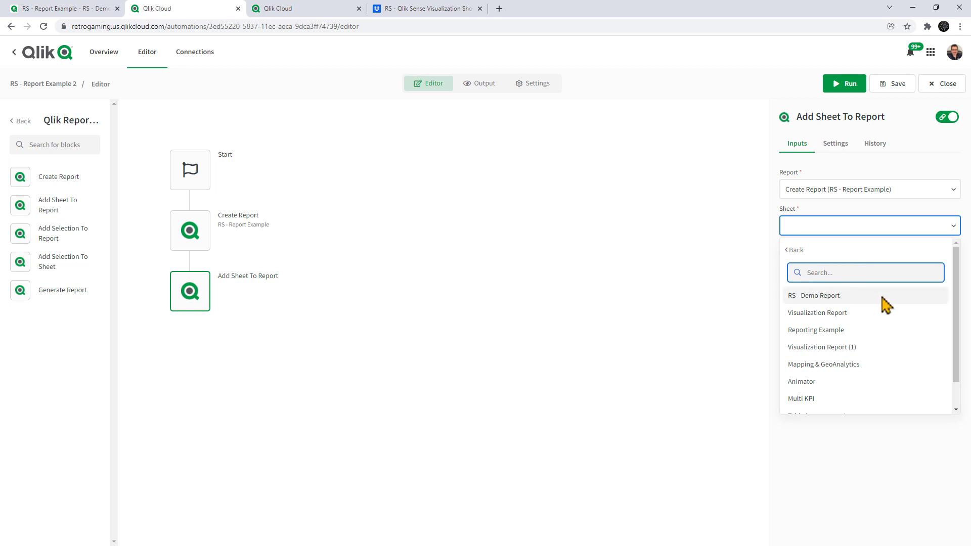
pyautogui.moveTo(959, 316)
pyautogui.mouseDown()
pyautogui.moveTo(963, 349)
pyautogui.moveTo(967, 309)
pyautogui.mouseUp()
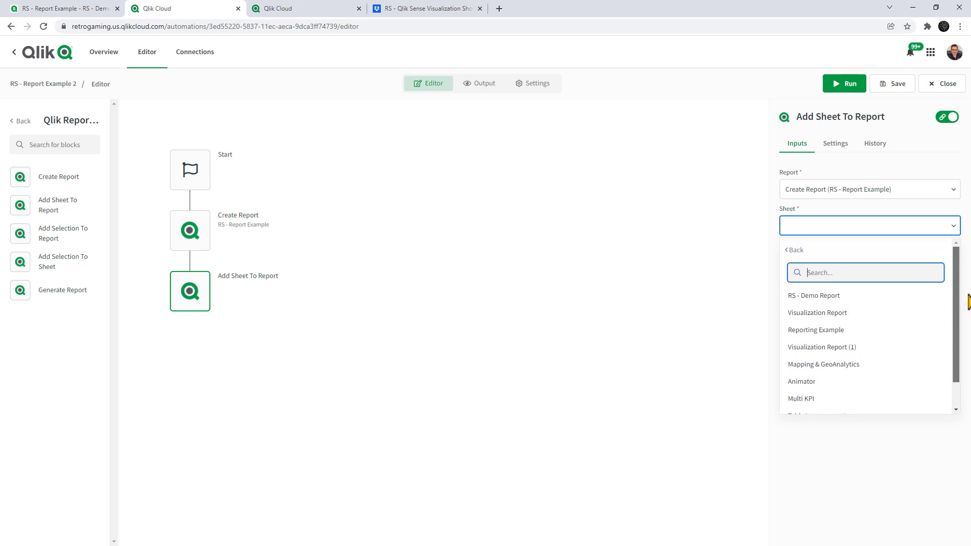
pyautogui.click(843, 298)
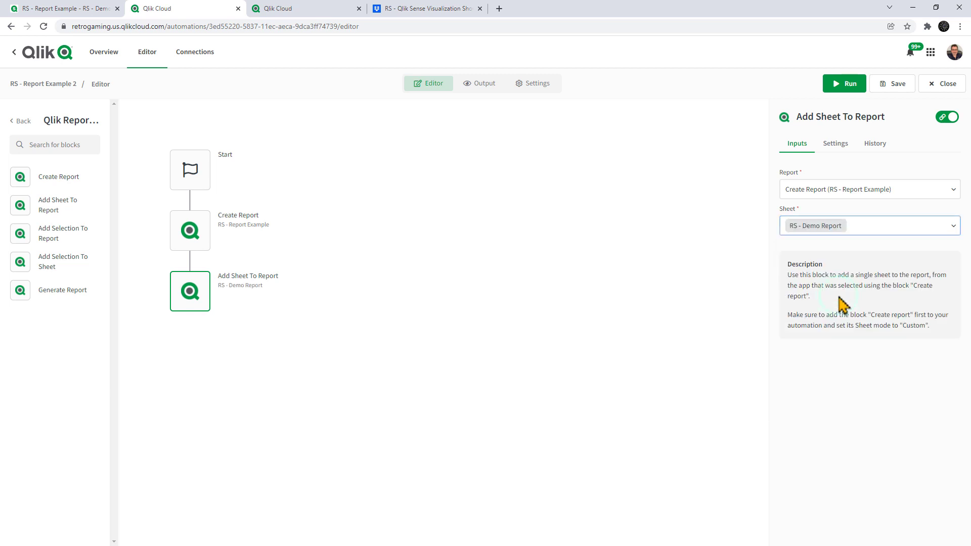
# - Check the demo sheet in the app, return to the automation, and add a Generate Report block below Add Sheet To Report
pyautogui.click(96, 8)
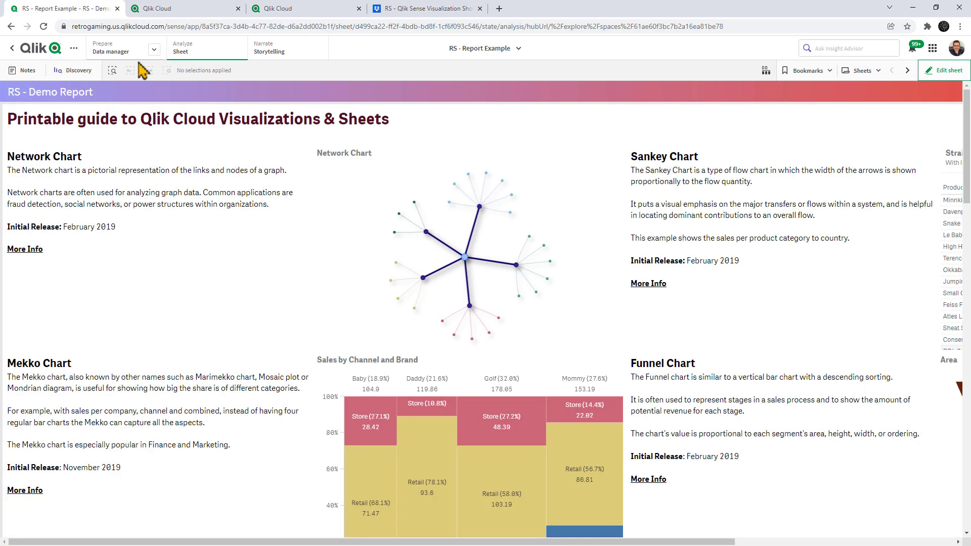
pyautogui.click(197, 8)
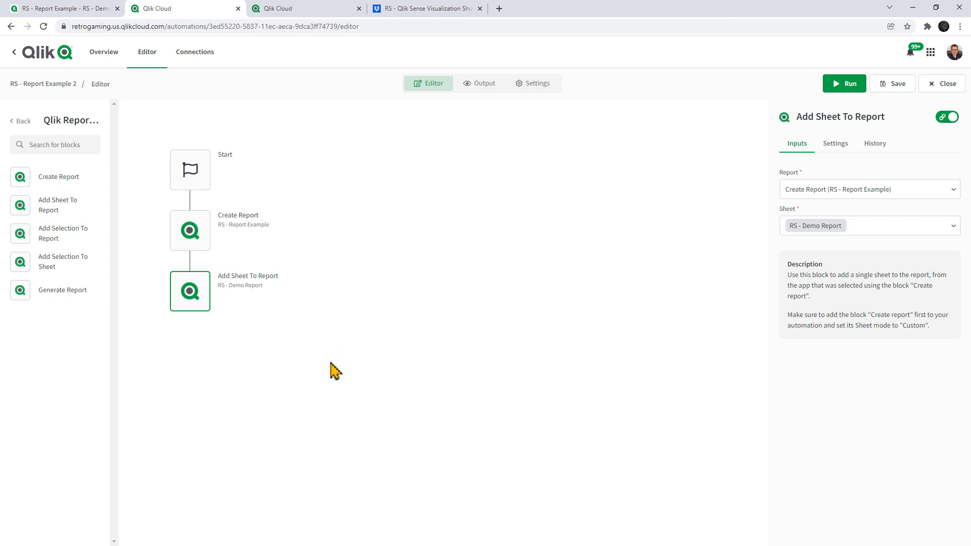
pyautogui.moveTo(21, 291); pyautogui.dragTo(185, 344)
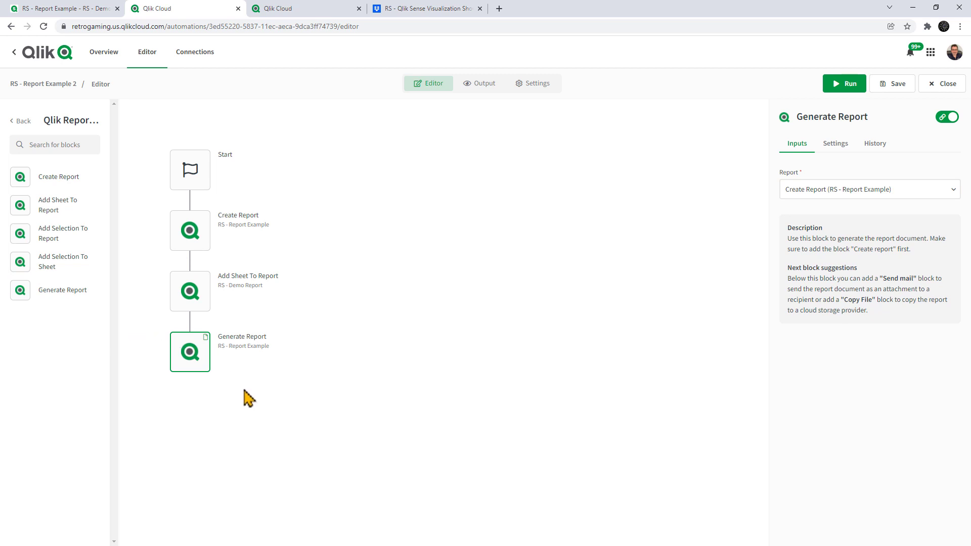
# - Find the Copy File block, add it below Generate Report, and set its source file to Generate Report (RS - Report Example)
pyautogui.click(21, 122)
pyautogui.click(38, 122)
pyautogui.write('cop')
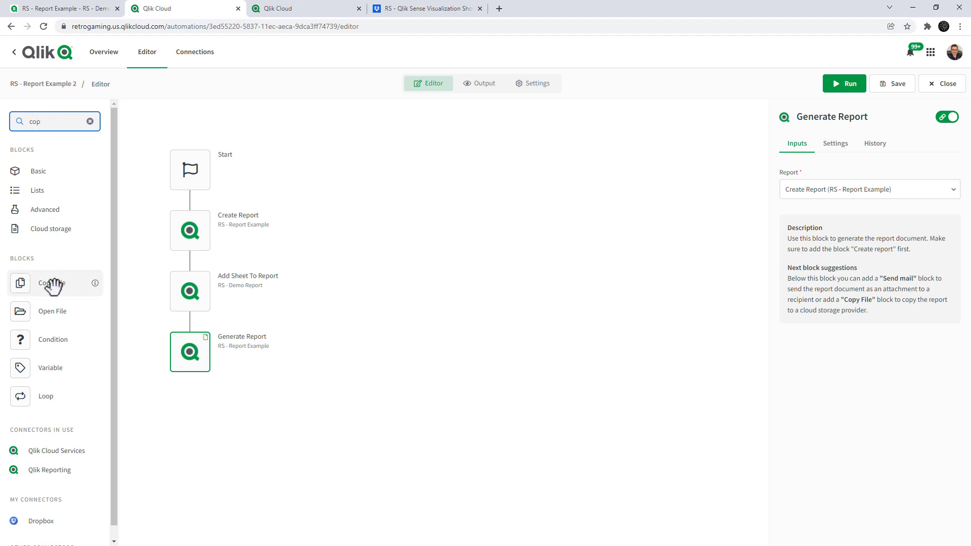
pyautogui.moveTo(48, 282); pyautogui.dragTo(180, 418)
pyautogui.moveTo(182, 409); pyautogui.dragTo(191, 411)
pyautogui.click(814, 189)
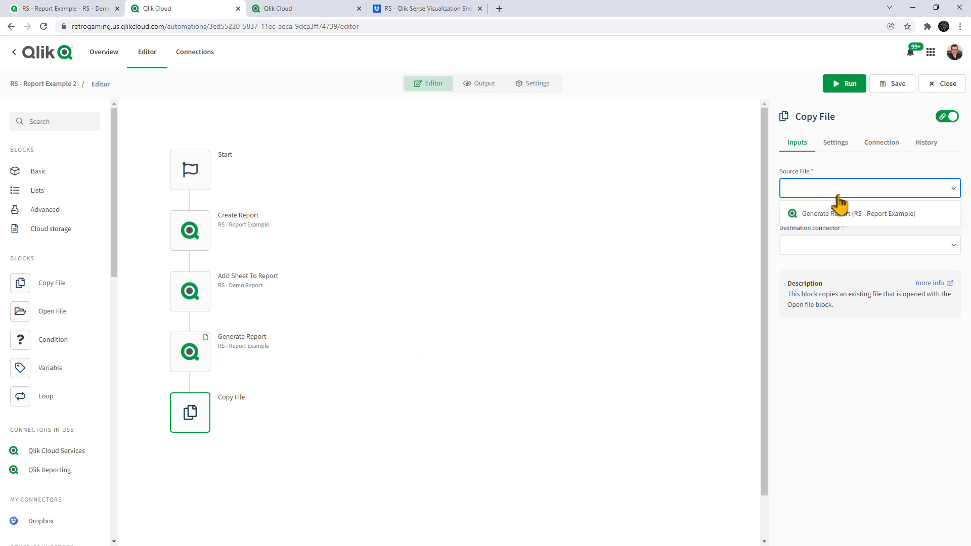
pyautogui.click(853, 214)
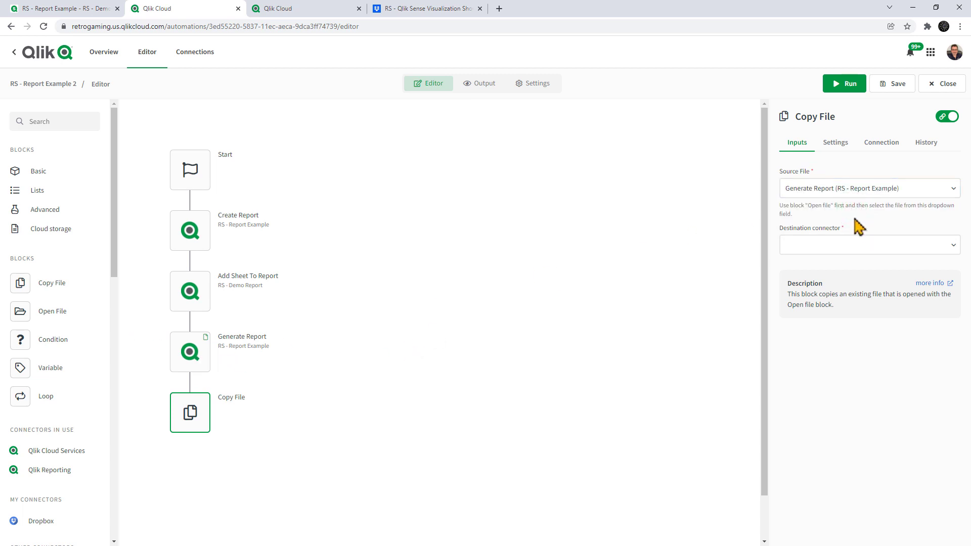
# - Set the Copy File block's destination connector to Dropbox and link it to the second existing Dropbox connection
pyautogui.click(860, 246)
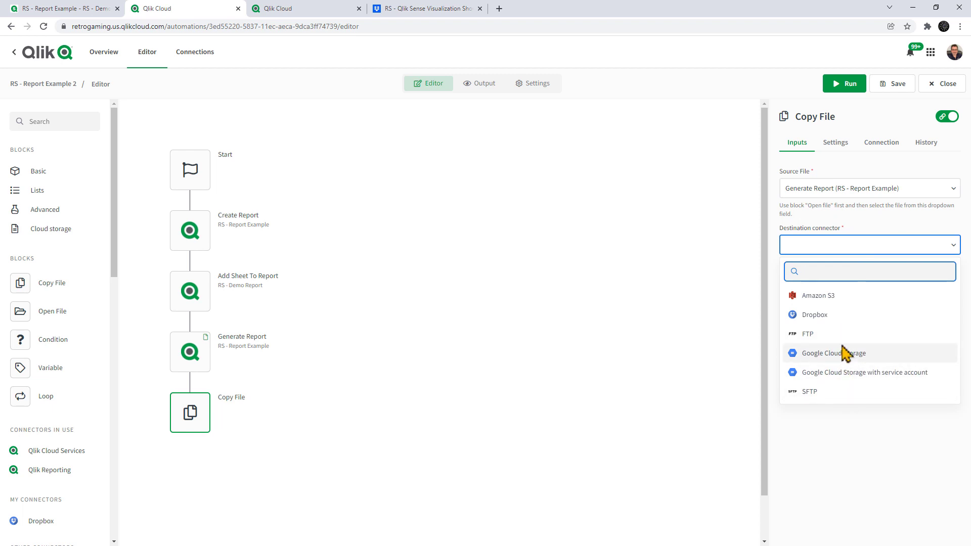
pyautogui.click(842, 316)
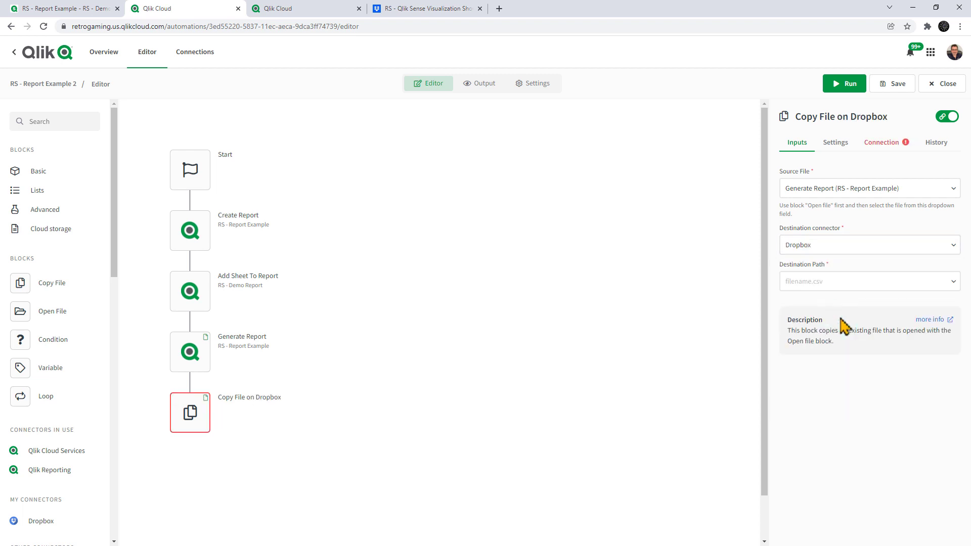
pyautogui.click(882, 143)
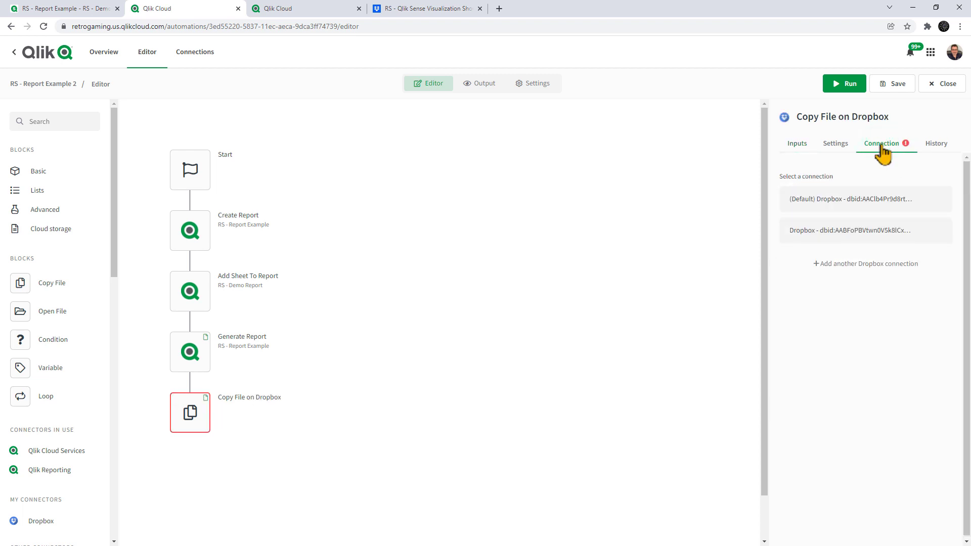
pyautogui.click(871, 232)
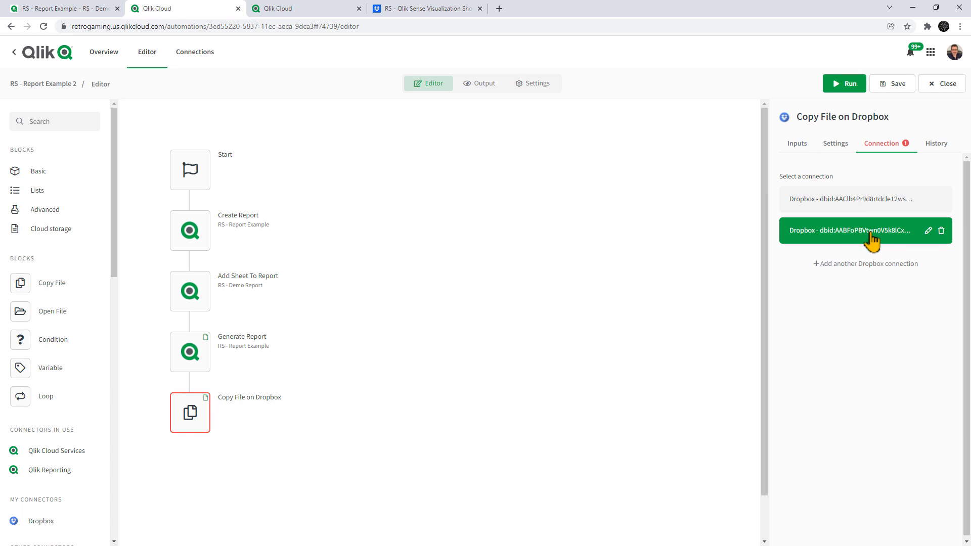
pyautogui.click(839, 146)
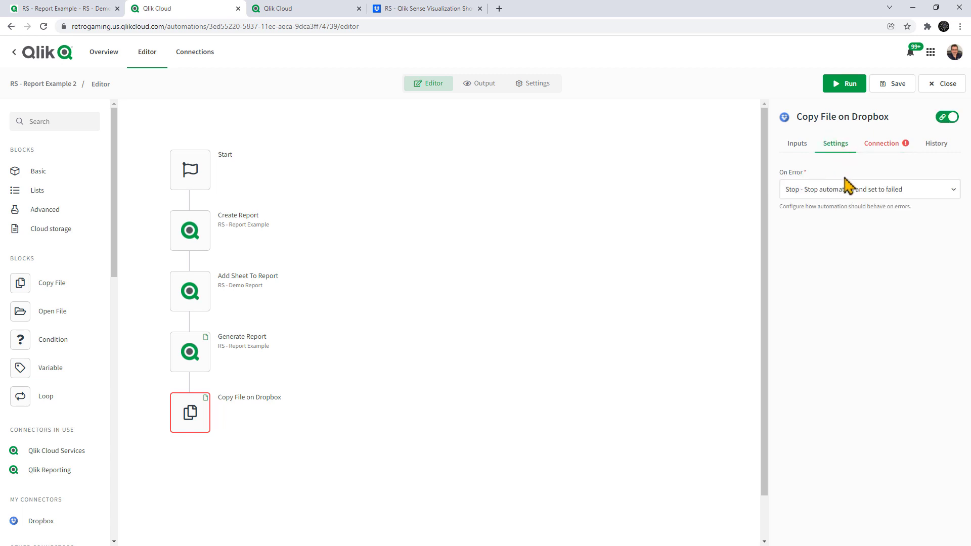
pyautogui.click(890, 150)
pyautogui.click(800, 150)
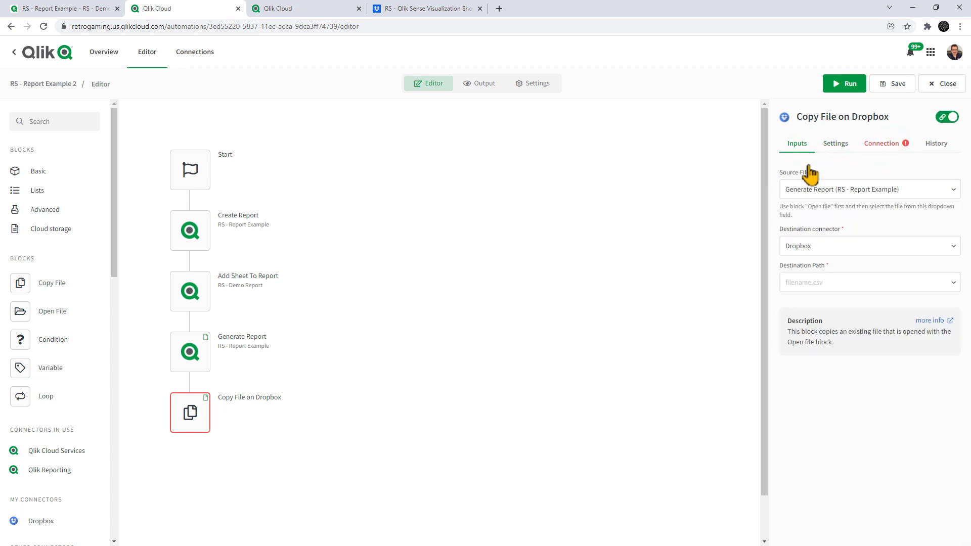
# - Check the report folder in Dropbox, and set the block's destination path to /report/ followed by the Path output of Generate Report
pyautogui.click(831, 288)
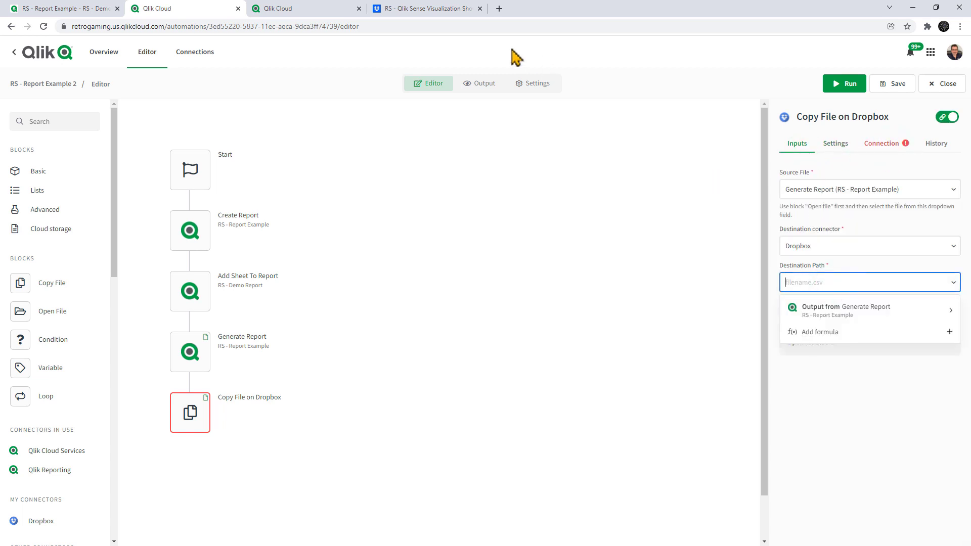
pyautogui.click(437, 10)
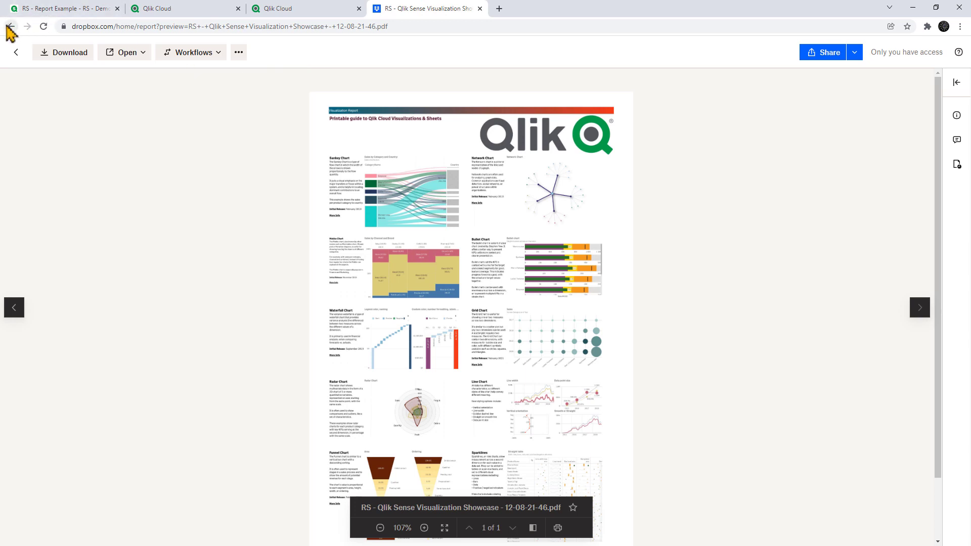
pyautogui.click(17, 53)
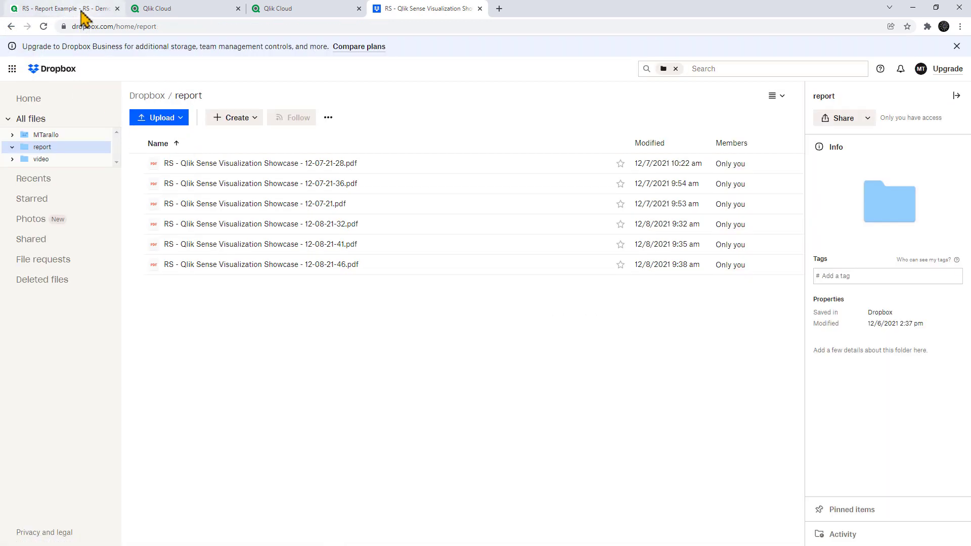
pyautogui.click(147, 10)
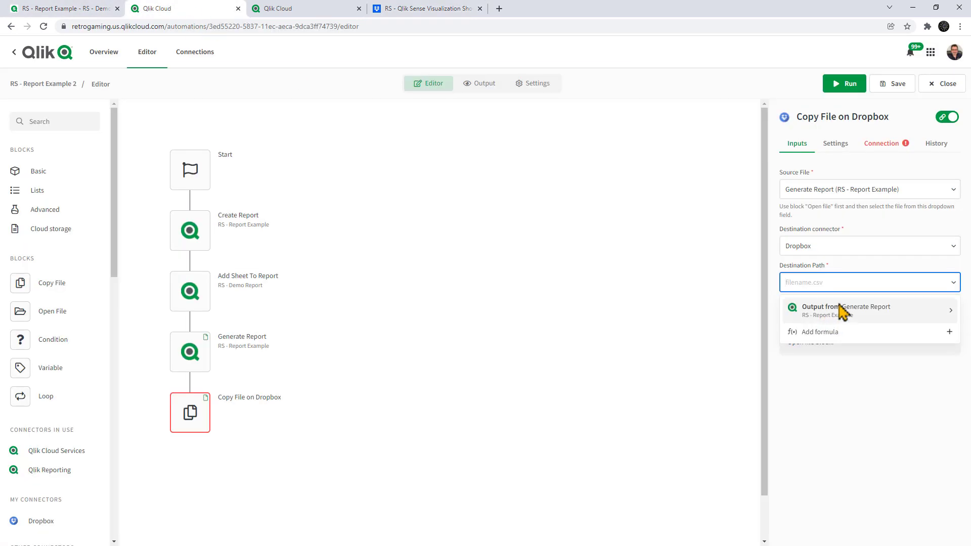
pyautogui.write('/report/')
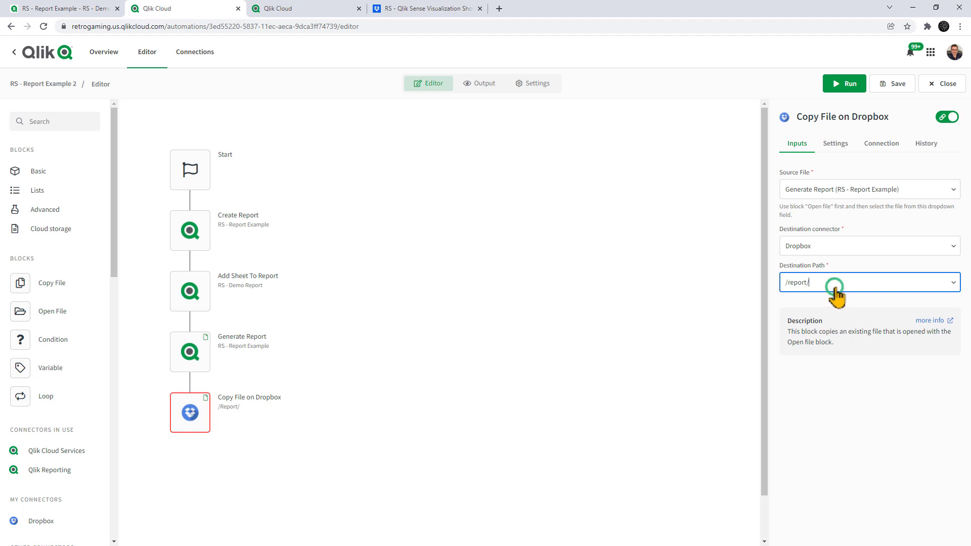
pyautogui.click(834, 284)
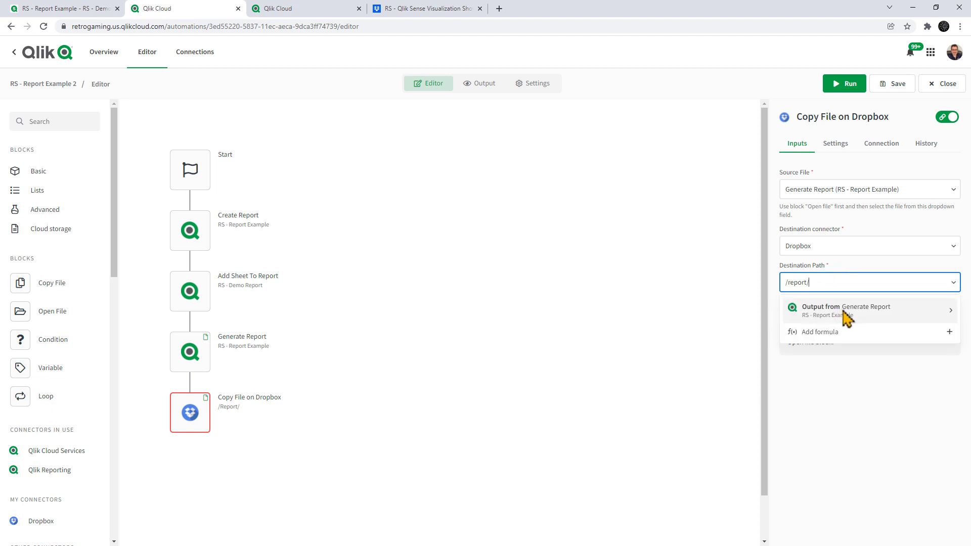
pyautogui.click(943, 317)
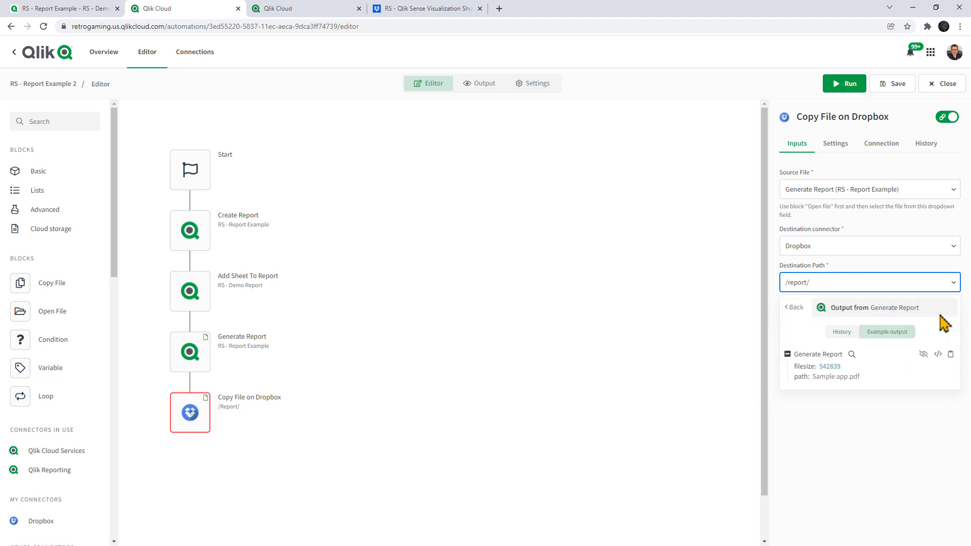
pyautogui.click(802, 379)
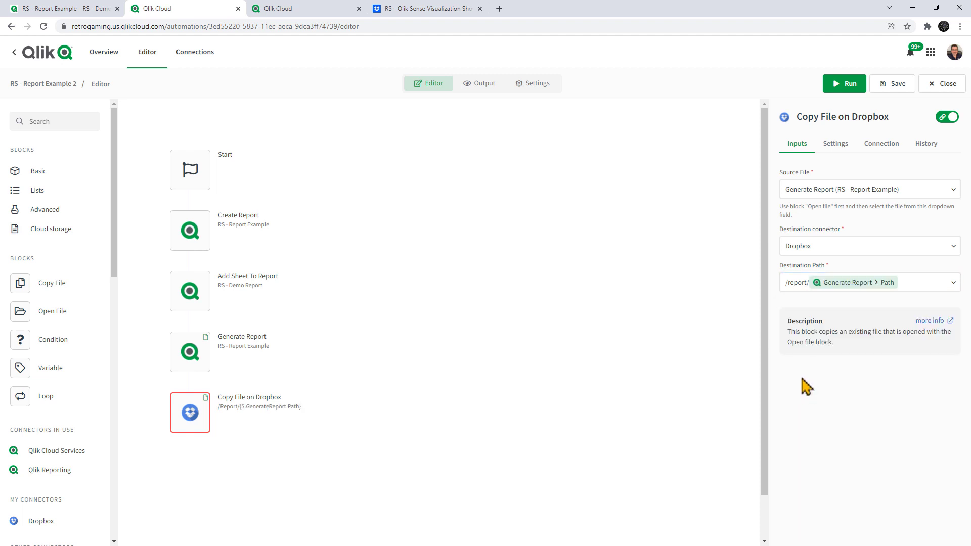
# - Save and run the automation, showing its output chronologically
pyautogui.click(893, 84)
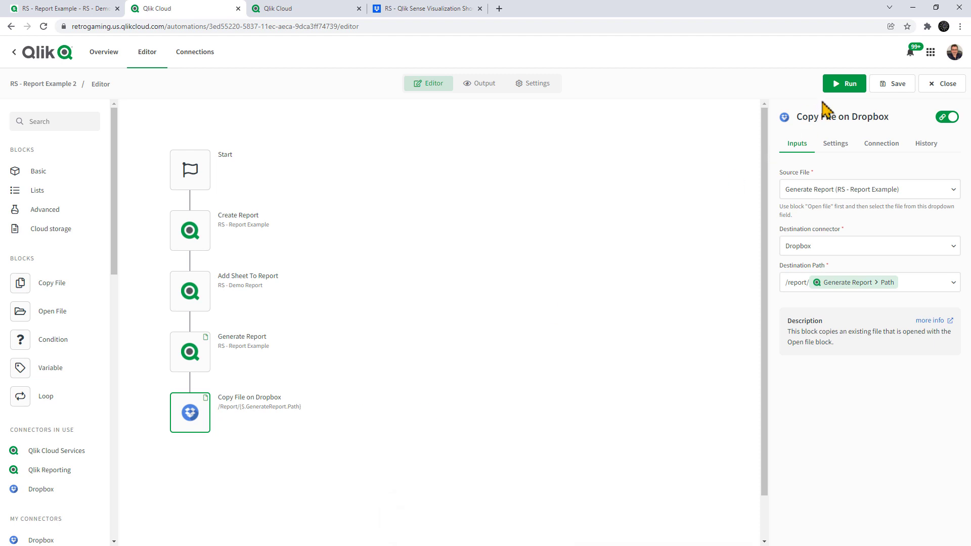
pyautogui.click(841, 85)
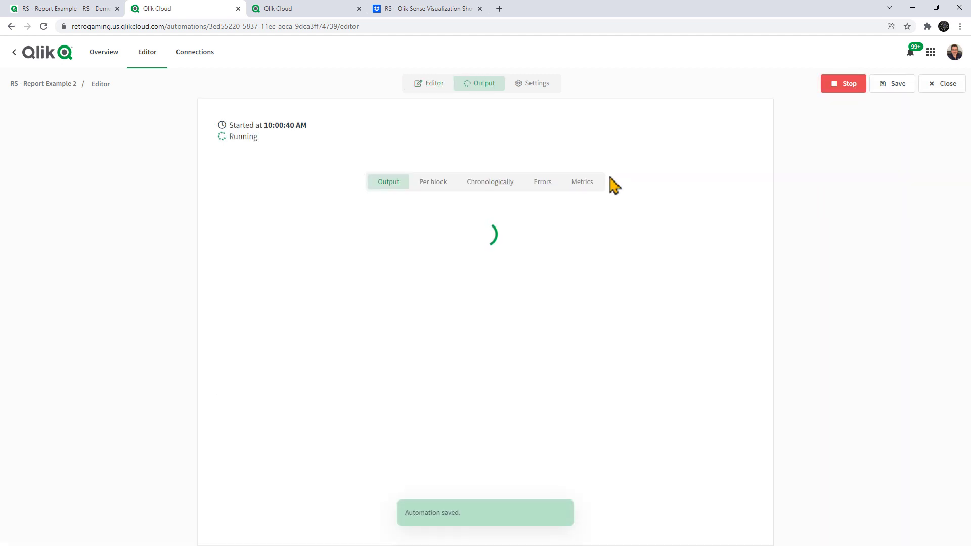
pyautogui.click(505, 188)
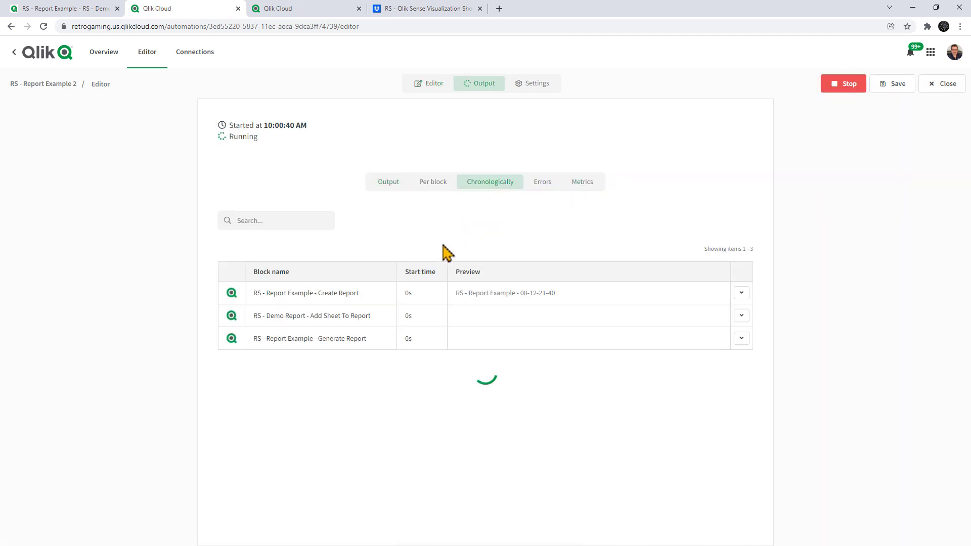
# - Switch to Dropbox, open the newly generated RS - Report Example PDF in the report folder and enlarge the preview
pyautogui.click(431, 9)
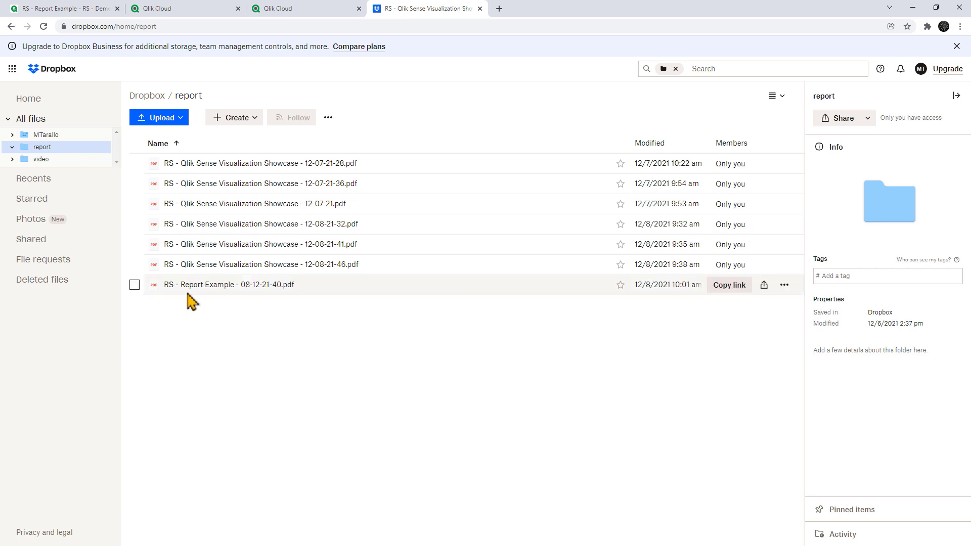
pyautogui.click(221, 291)
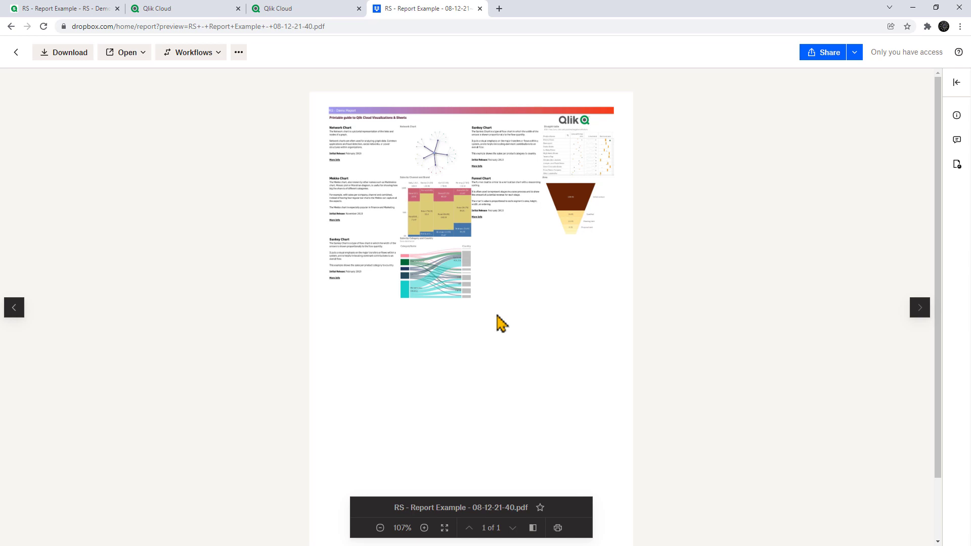
pyautogui.click(424, 527)
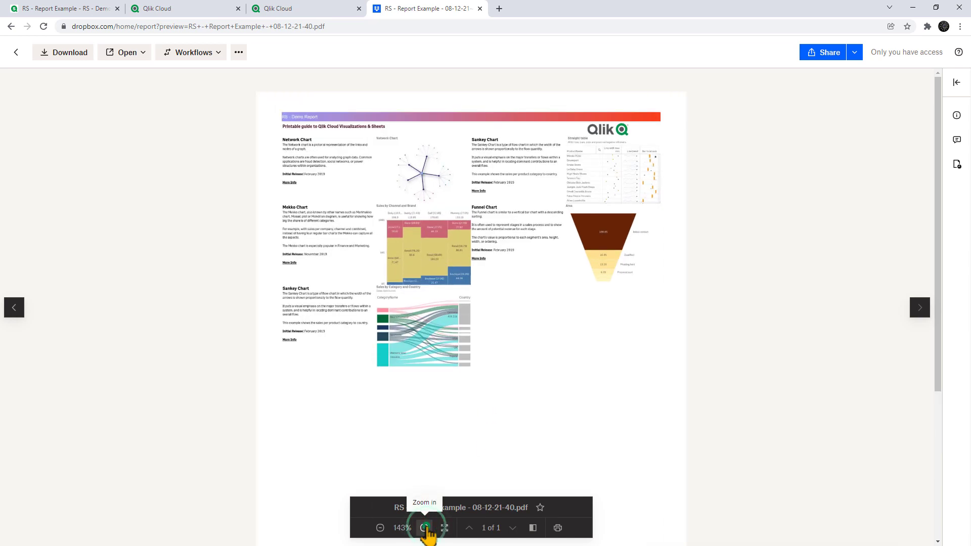
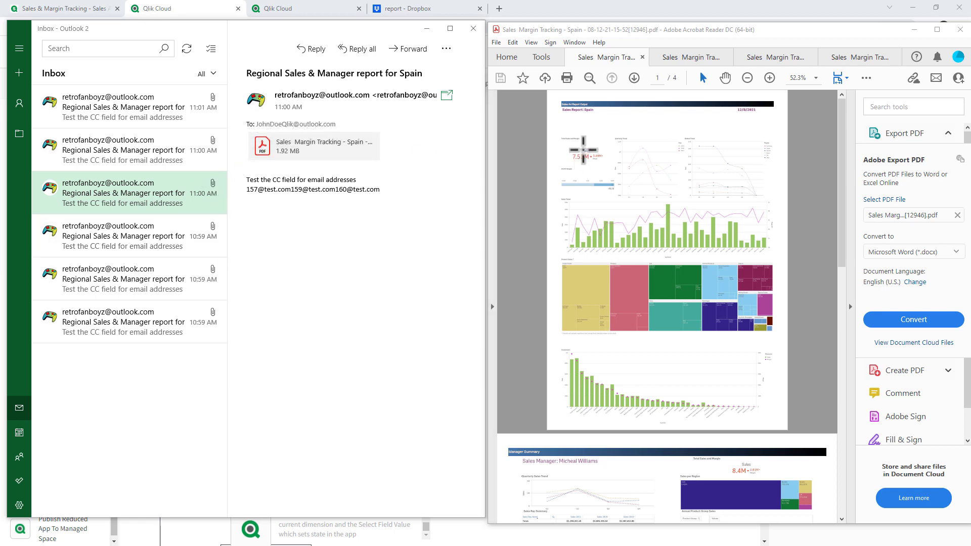
# - Read through the Regional Sales & Manager report emails in the Outlook inbox, ending with the USA one
pyautogui.click(117, 157)
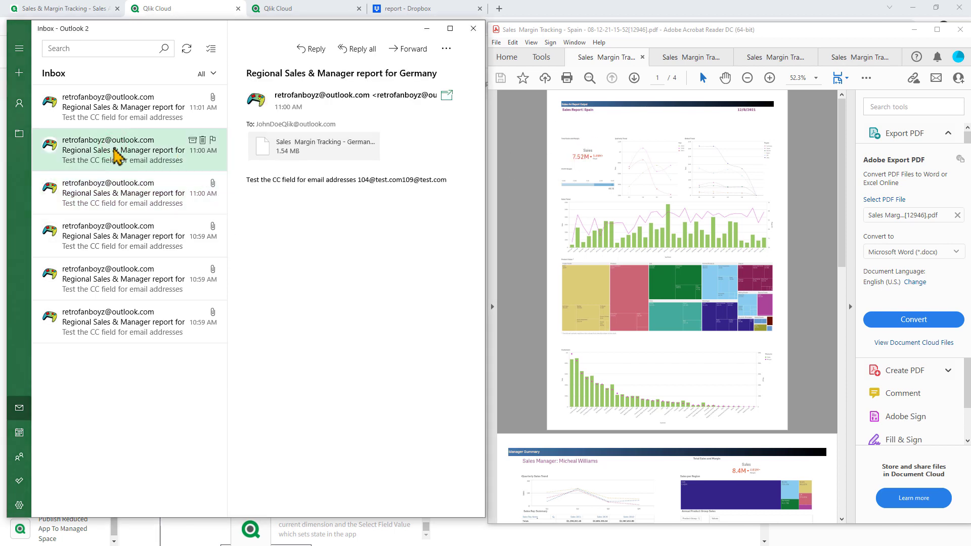
pyautogui.click(131, 125)
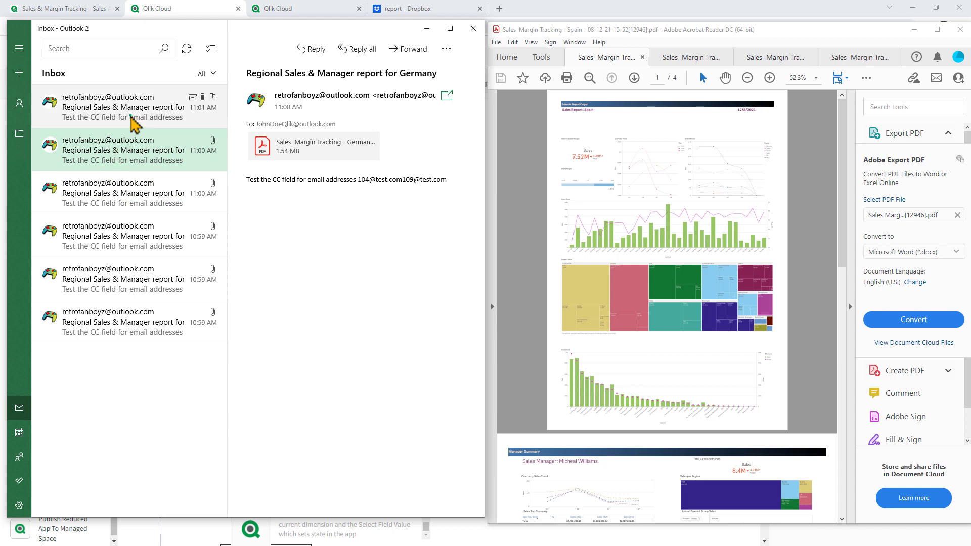
pyautogui.click(138, 239)
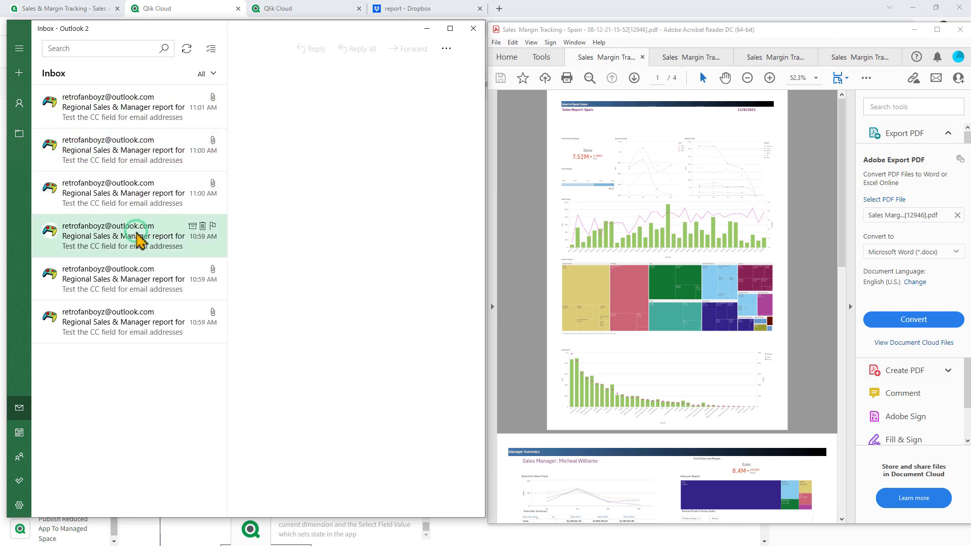
pyautogui.click(138, 296)
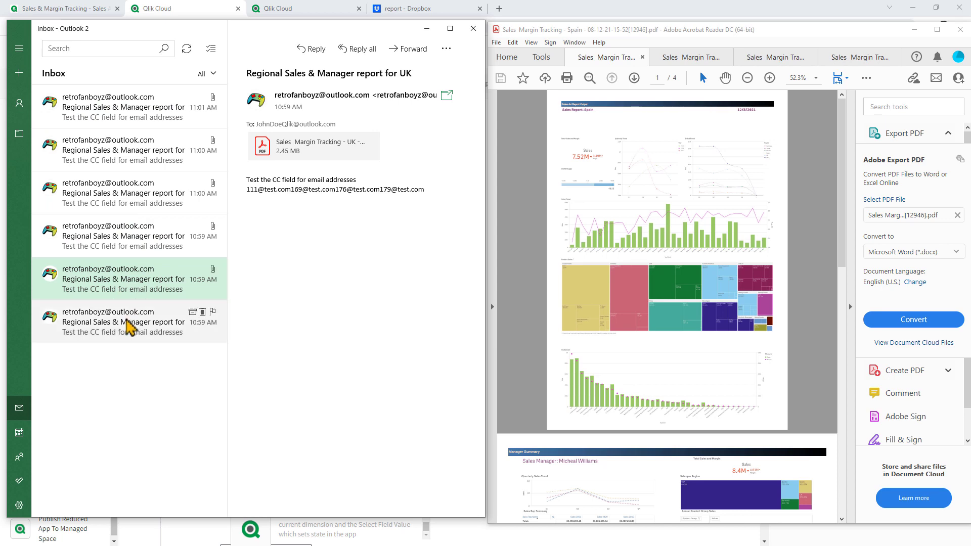
pyautogui.click(131, 324)
# - Look through the other open Sales Margin Tracking PDFs in Adobe Acrobat Reader, from the UK report to the last one
pyautogui.click(698, 56)
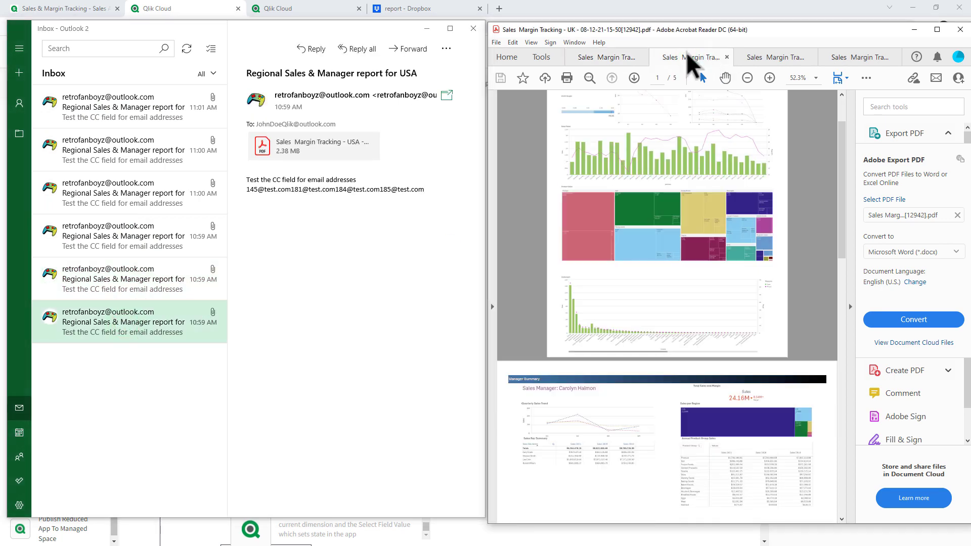
pyautogui.click(771, 57)
pyautogui.click(836, 54)
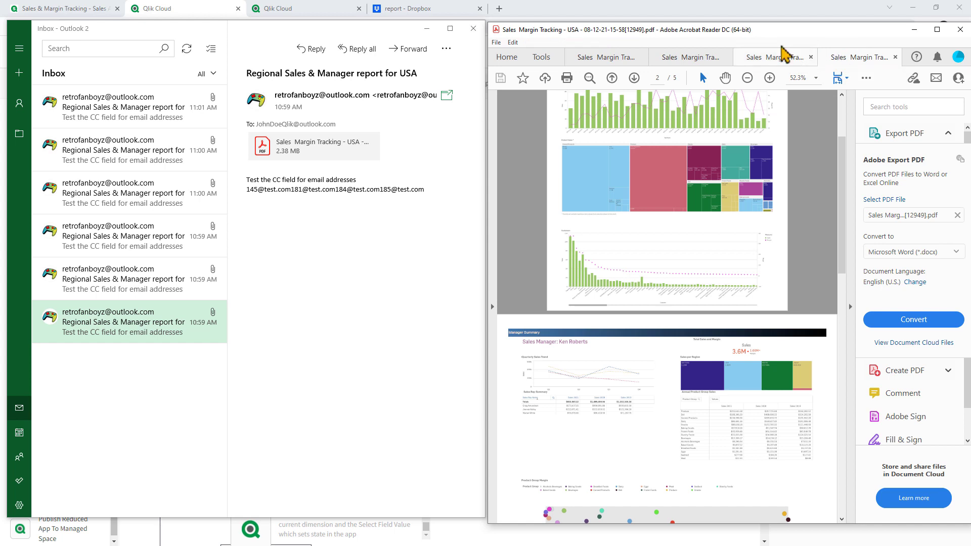
# - Return to the RS - Bursted Report Distribution automation in Qlik Cloud and examine the inputs of the Start and List Values Of Field blocks
pyautogui.click(730, 16)
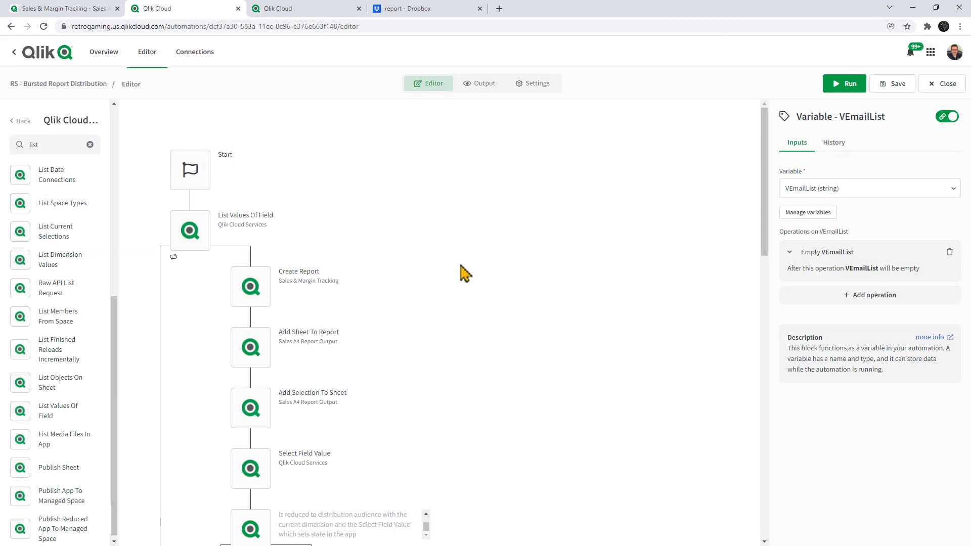
pyautogui.click(23, 122)
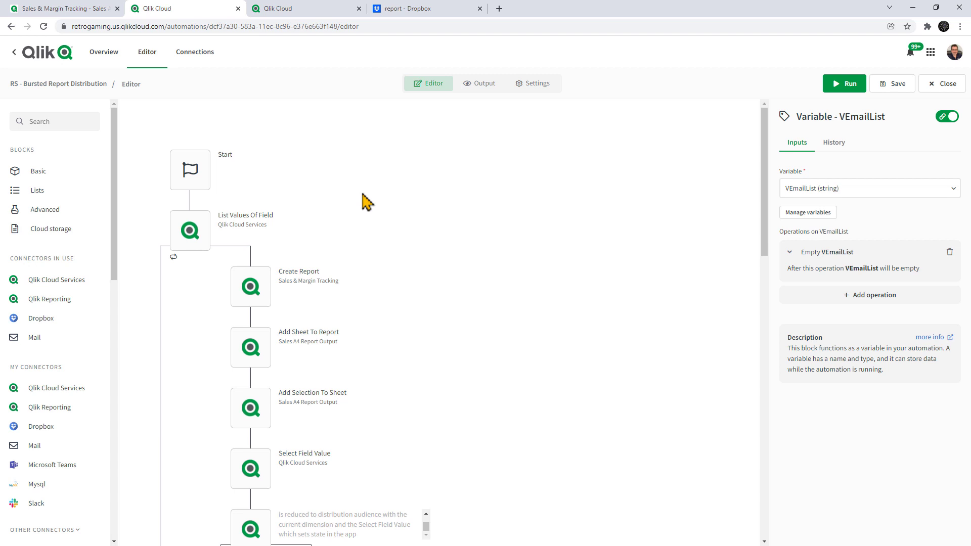
pyautogui.click(206, 192)
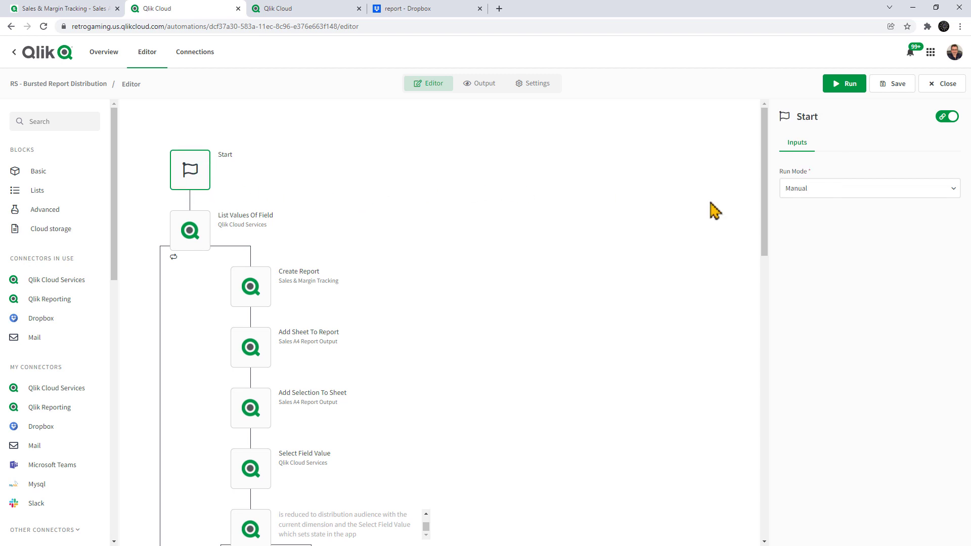
pyautogui.moveTo(246, 250)
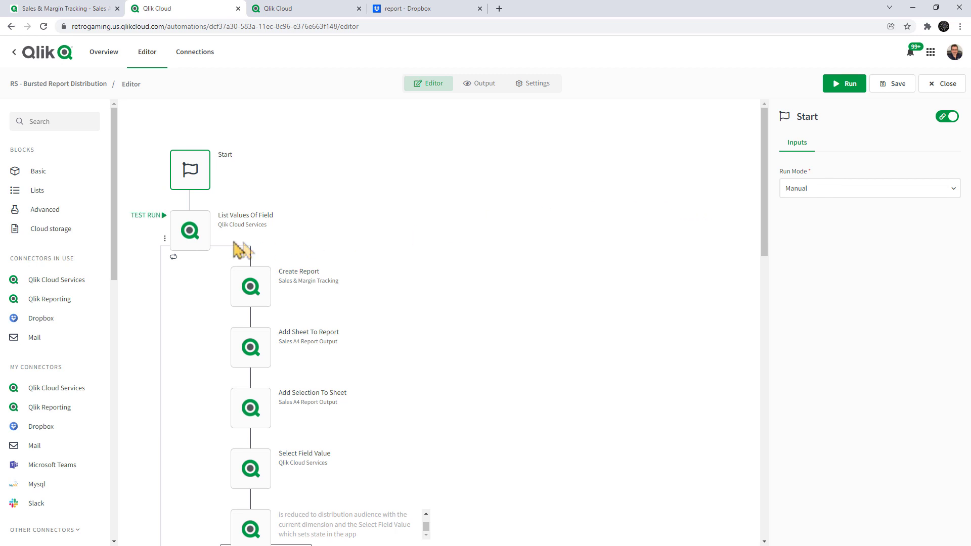
pyautogui.click(201, 232)
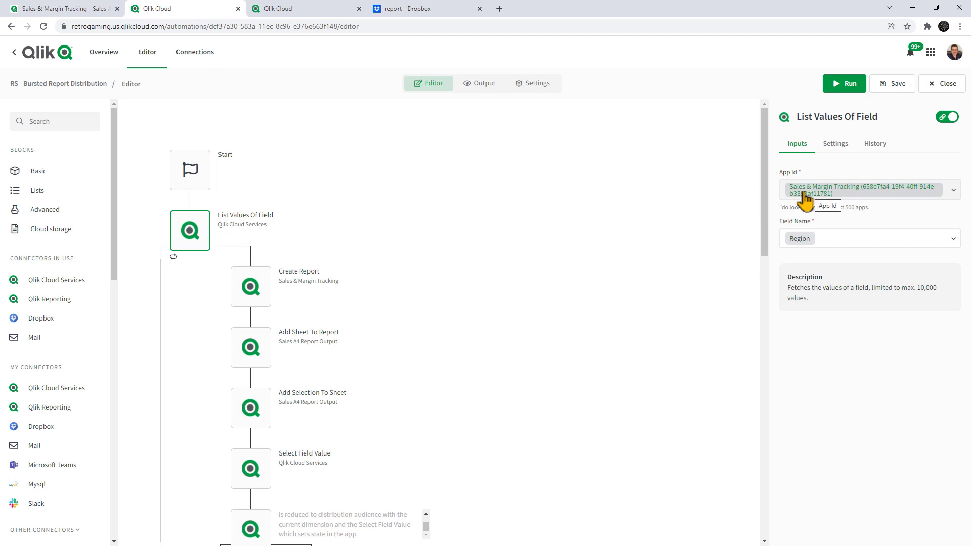
# - Switch to the Sales A4 Report Output sheet and inspect the GetFieldSelections(Region) measure in the Sales Report title
pyautogui.click(60, 9)
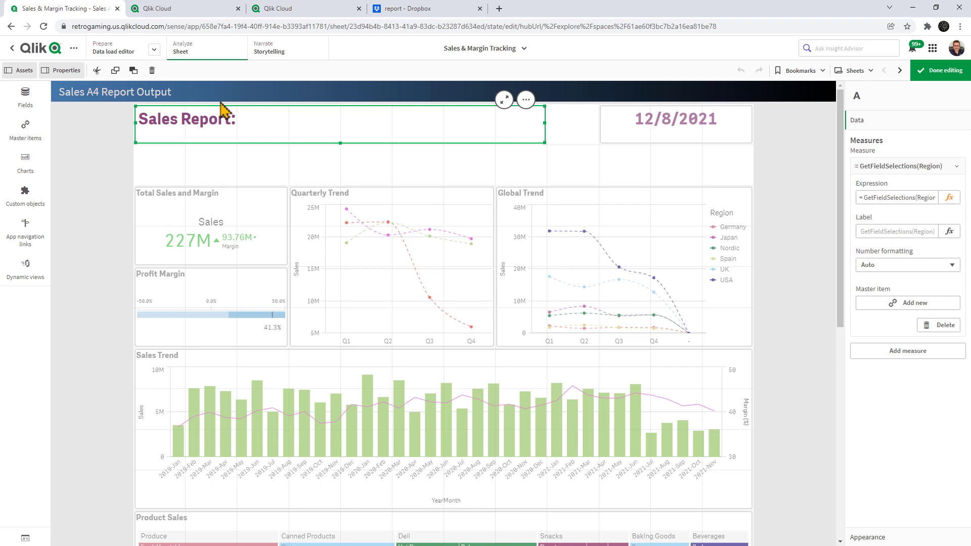
pyautogui.click(299, 127)
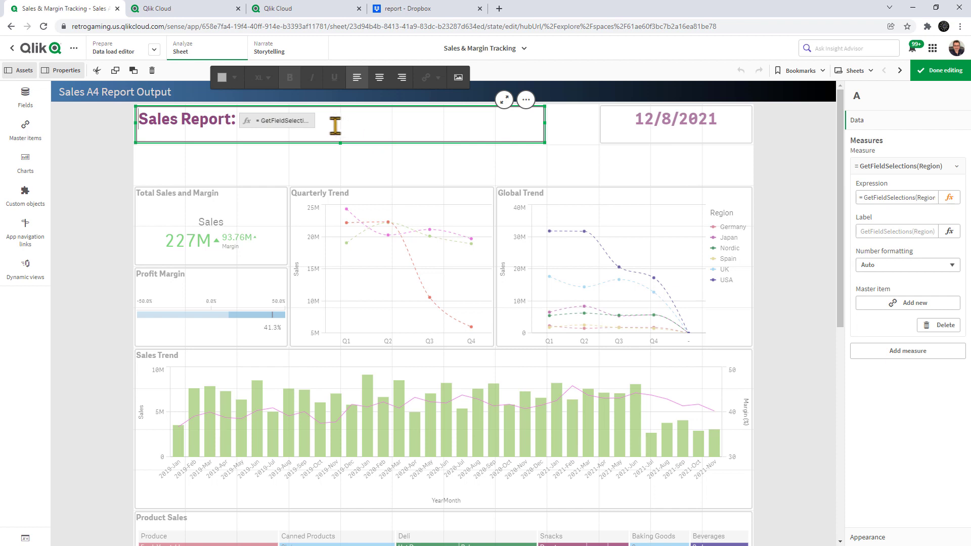
pyautogui.click(310, 126)
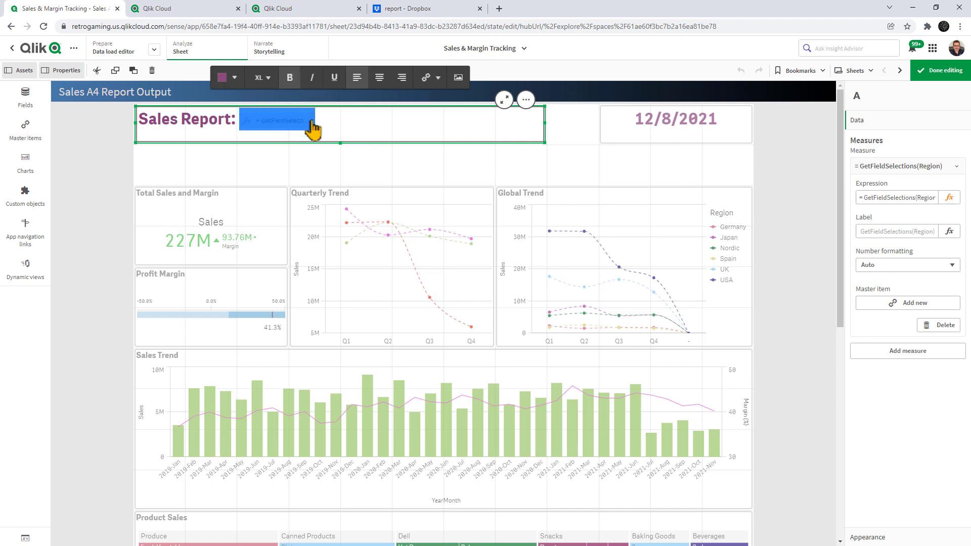
# - Inspect the full expression of the Sales Report title measure and the measure behind the Manager Summary sheet's title, returning to Sales A4 Report Output
pyautogui.click(950, 198)
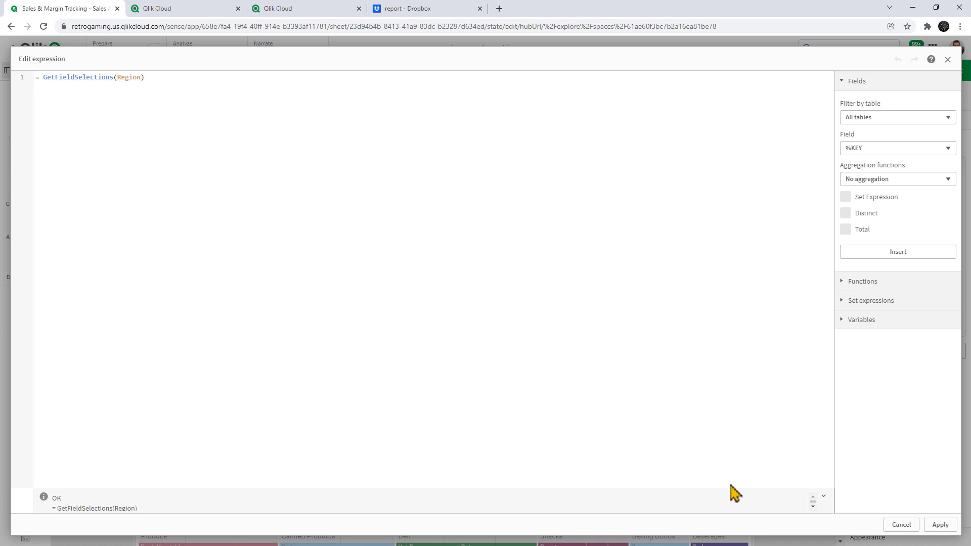
pyautogui.click(904, 526)
pyautogui.click(884, 71)
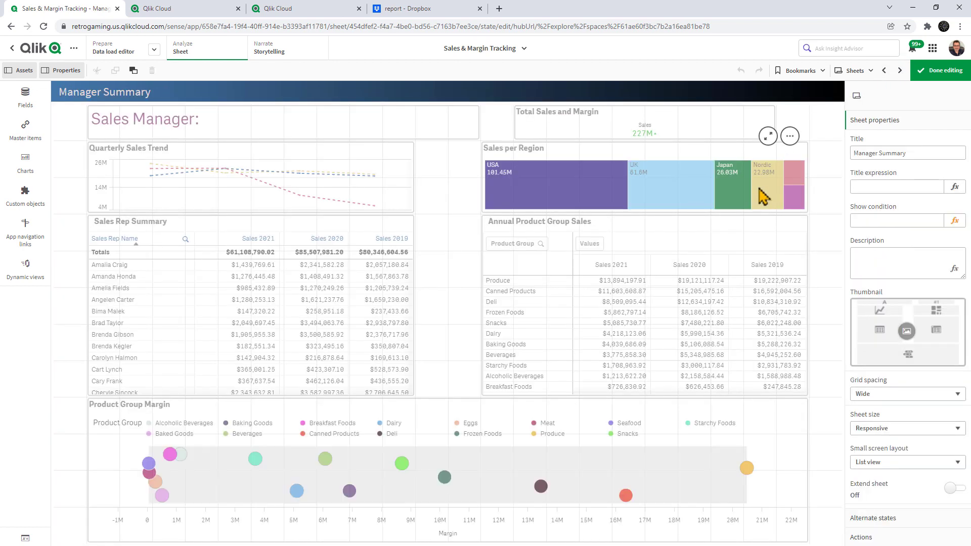
pyautogui.click(429, 130)
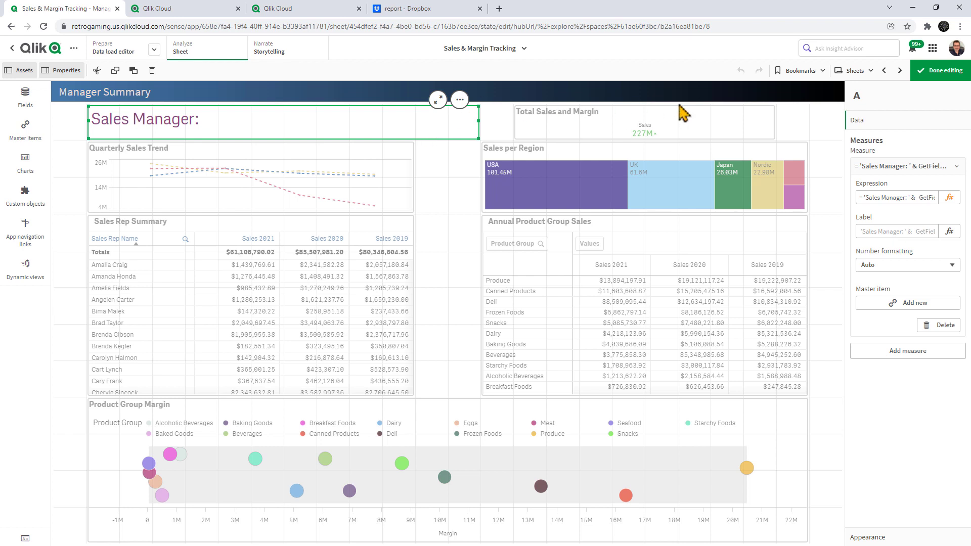
pyautogui.click(883, 72)
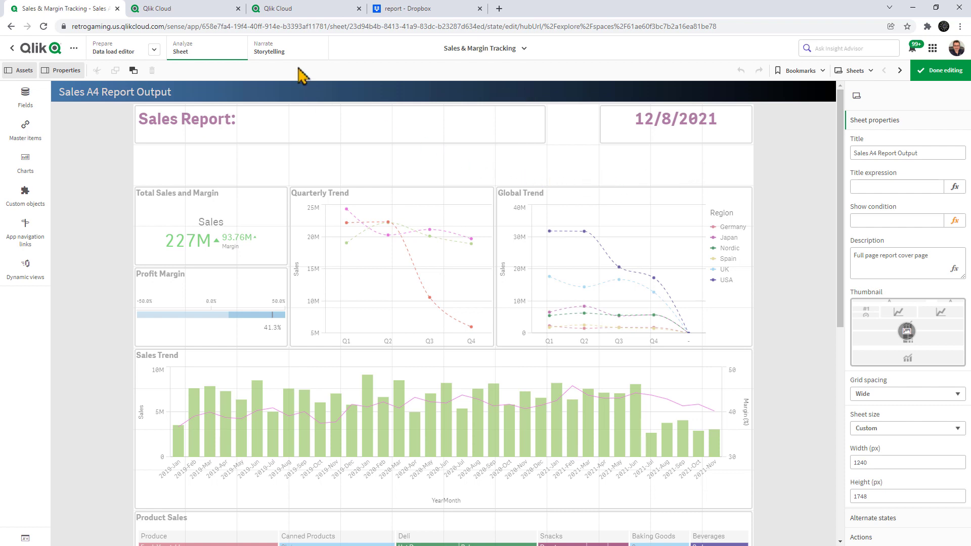
# - Return to the RS - Bursted Report Distribution automation and page through the region values in the List Values Of Field block's run history
pyautogui.click(196, 15)
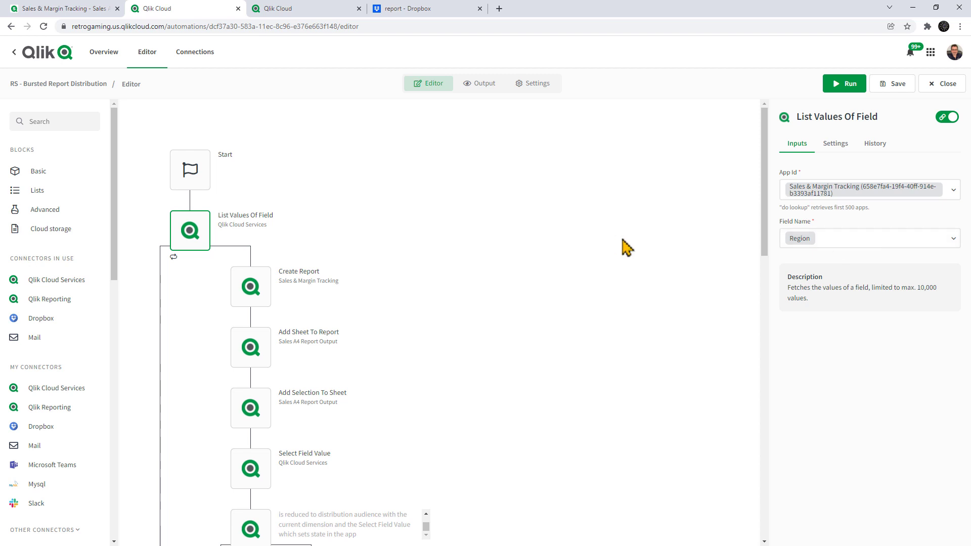
pyautogui.click(885, 146)
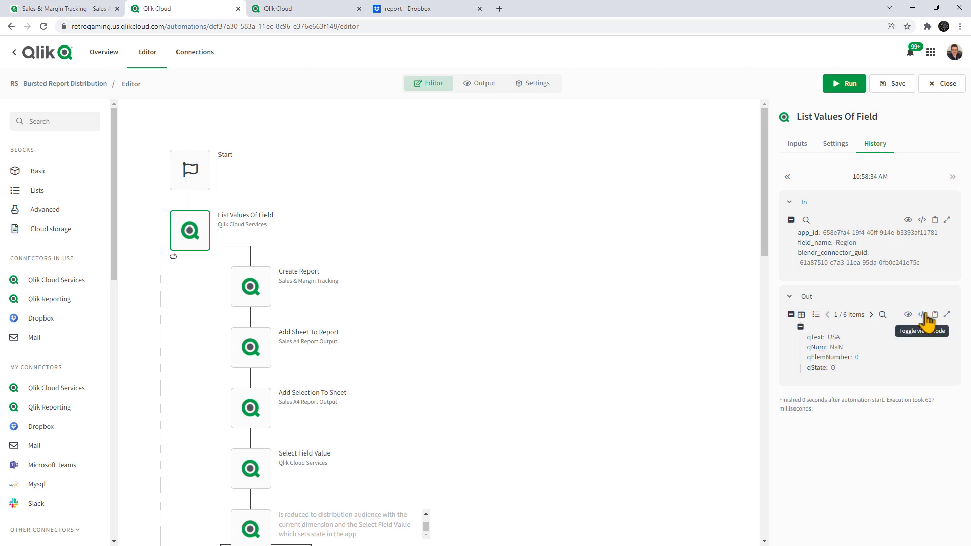
pyautogui.click(871, 315)
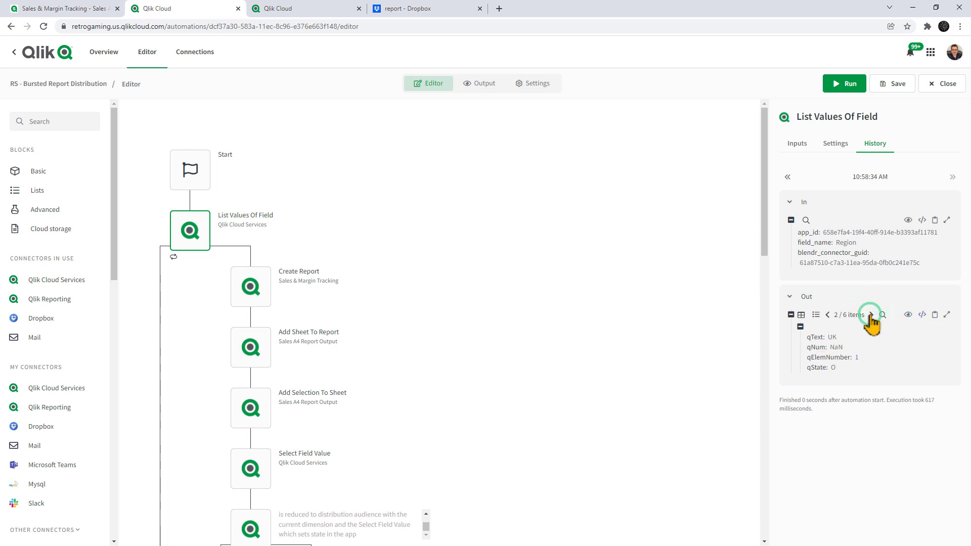
pyautogui.click(871, 315)
pyautogui.click(871, 314)
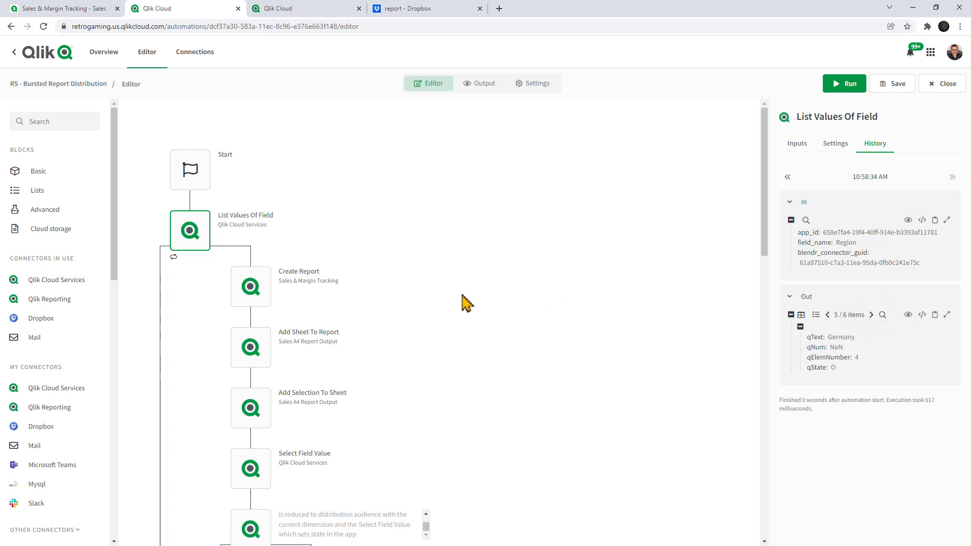
# - Examine the Create Report block's inputs and compare its report name pattern with the PDF file names in the Dropbox report folder
pyautogui.click(263, 296)
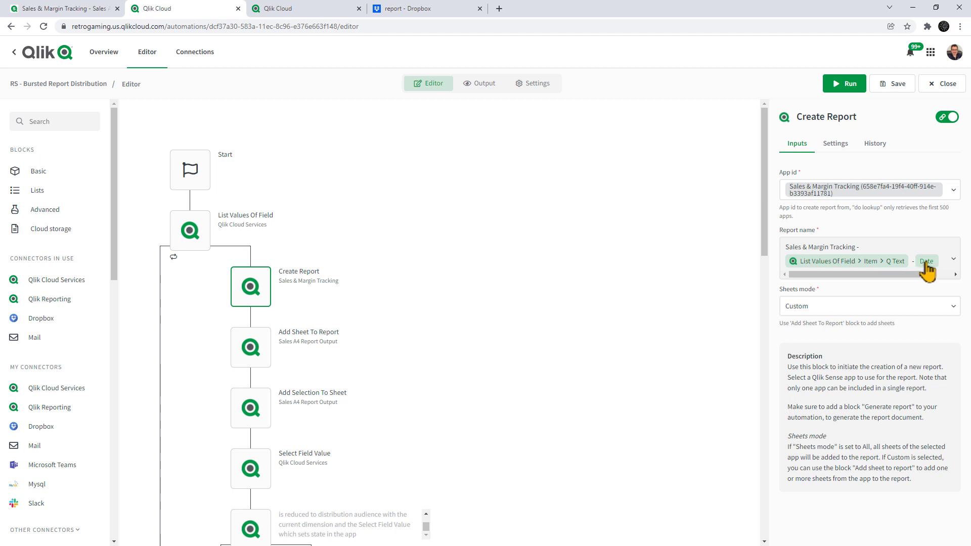
pyautogui.click(423, 9)
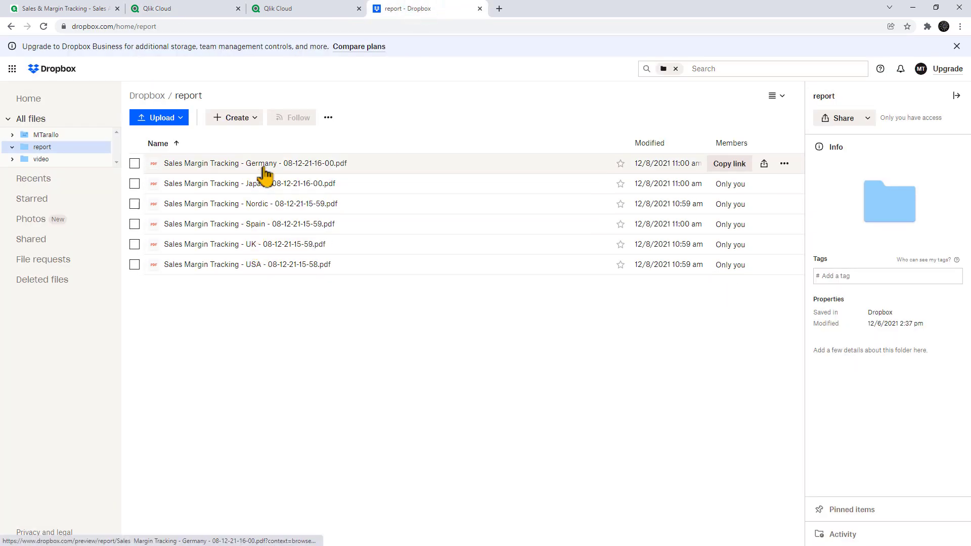
pyautogui.click(195, 11)
# - Examine the Add Sheet To Report block against the Sales A4 Report Output sheet, and check the Add Selection To Sheet block's inputs
pyautogui.click(263, 348)
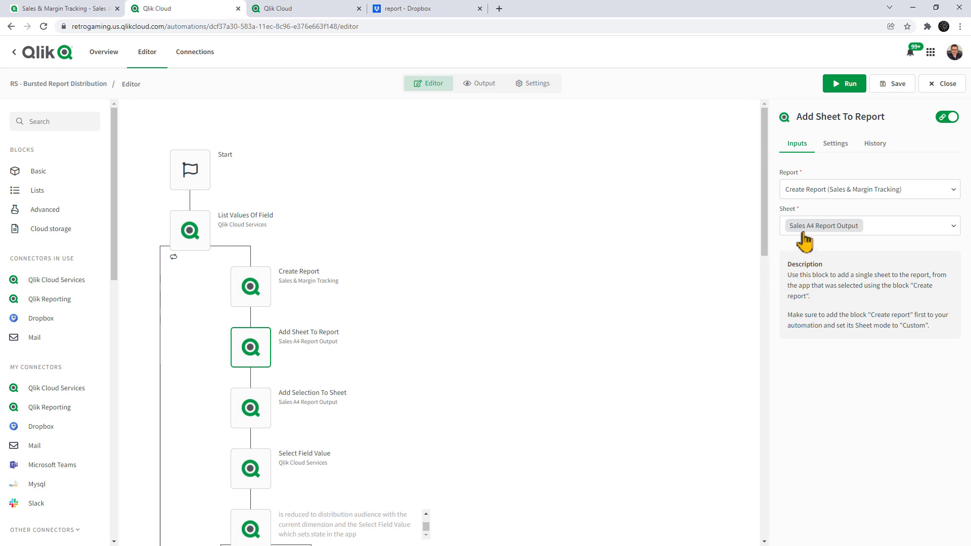
pyautogui.click(100, 10)
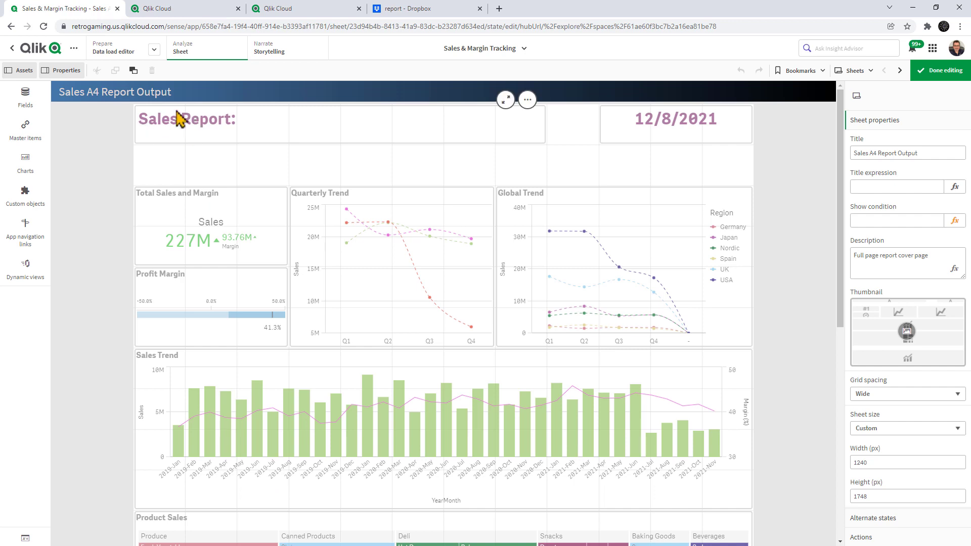
pyautogui.click(182, 10)
pyautogui.scroll(-2, 258, 354)
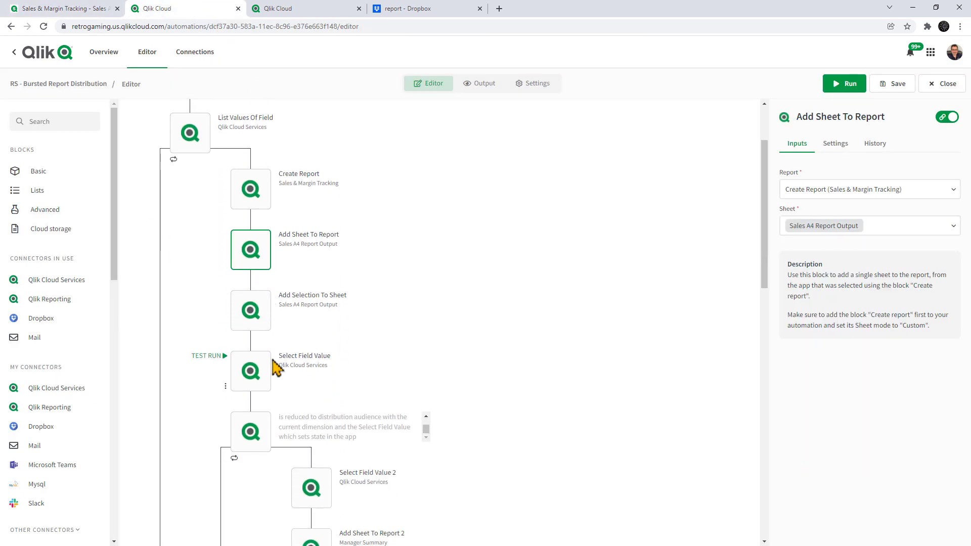
pyautogui.click(262, 319)
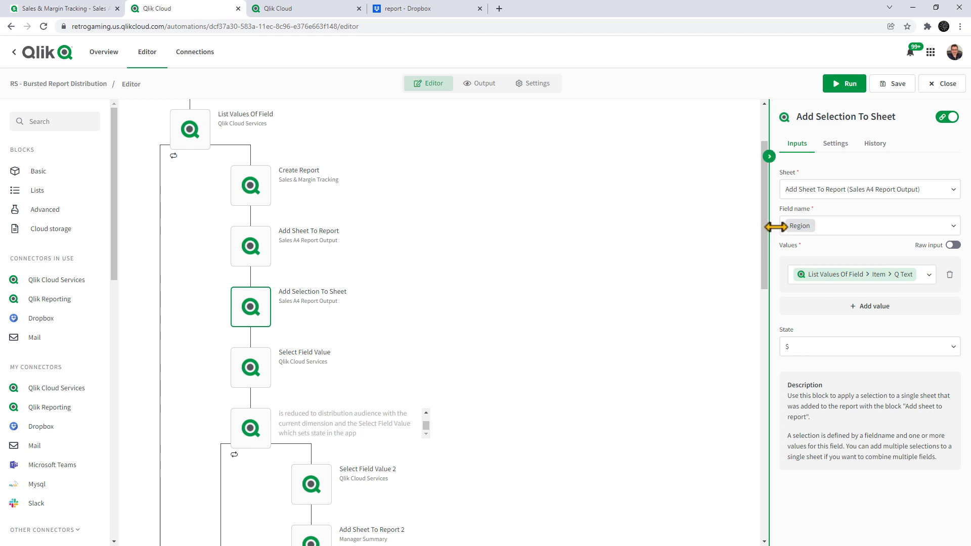
# - Examine the inputs of the Select Field Value block and the Get Straight Table Data 2 block
pyautogui.scroll(-2, 514, 289)
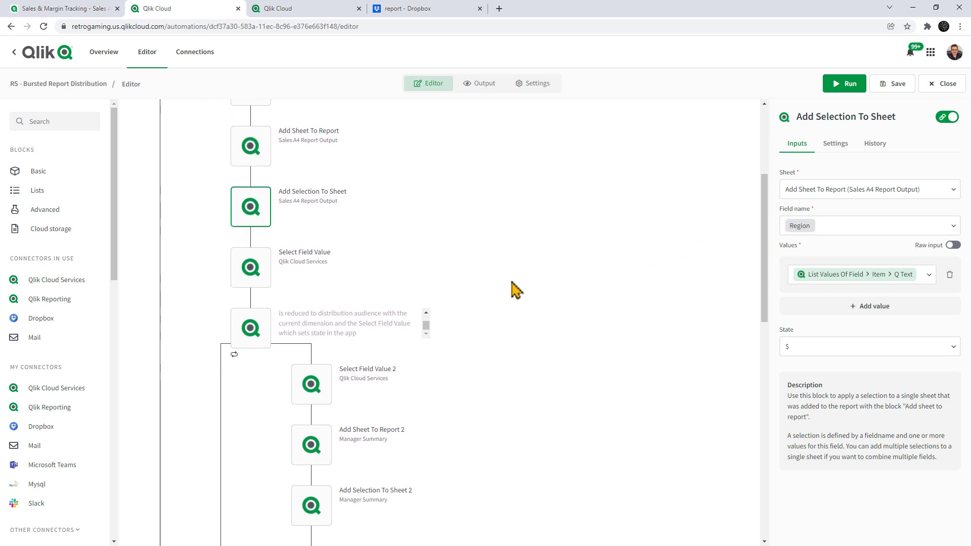
pyautogui.click(265, 284)
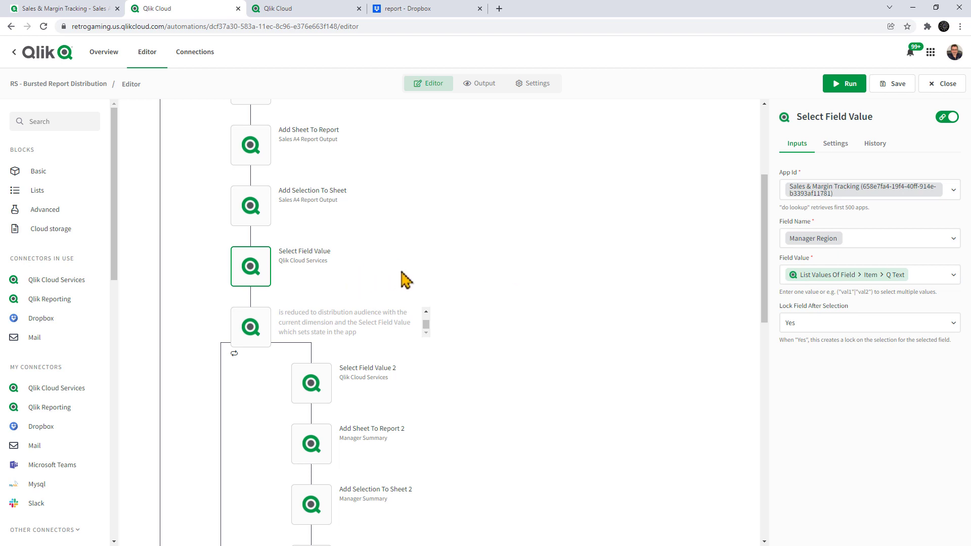
pyautogui.scroll(-1, 445, 263)
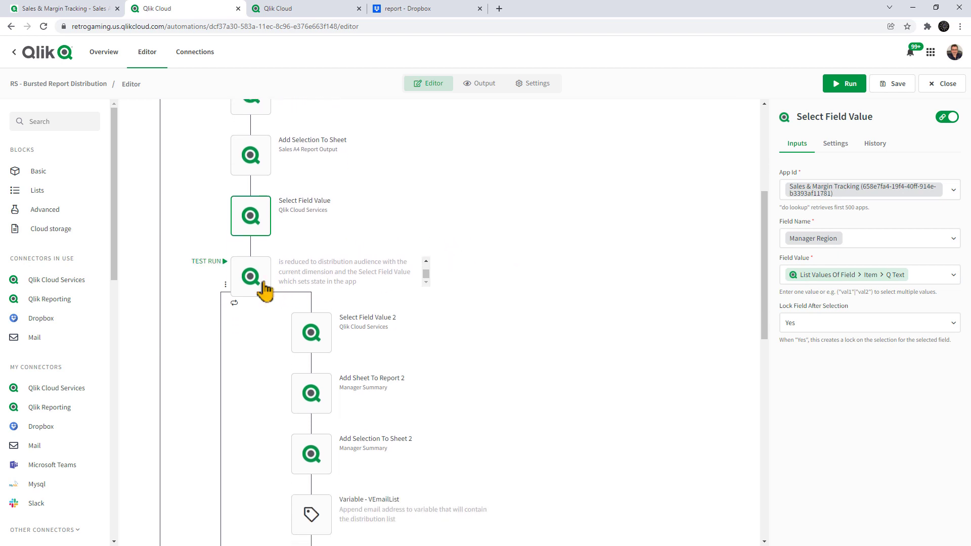
pyautogui.click(263, 287)
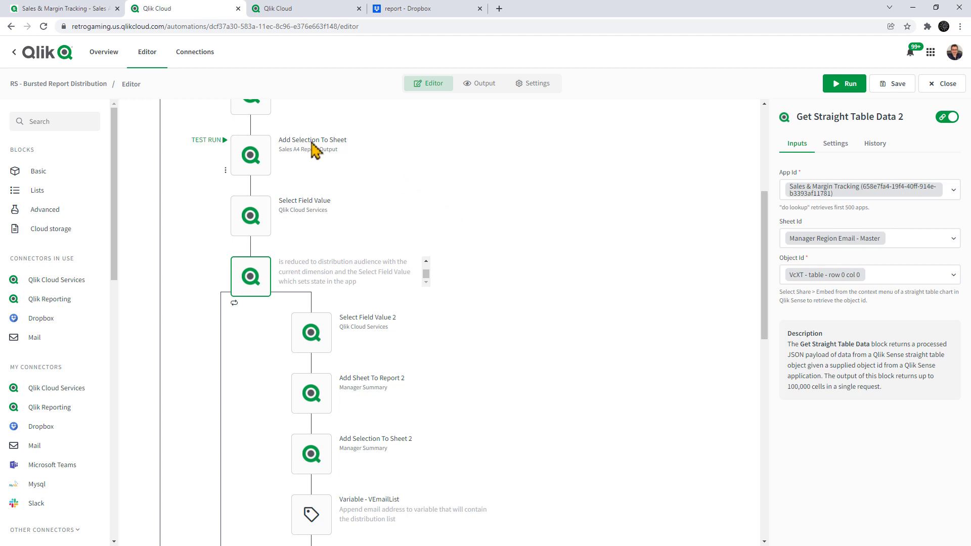
# - Review the manager table on the Manager Region Email - Master sheet and return to the Get Straight Table Data 2 block in the automation
pyautogui.click(84, 8)
pyautogui.click(855, 71)
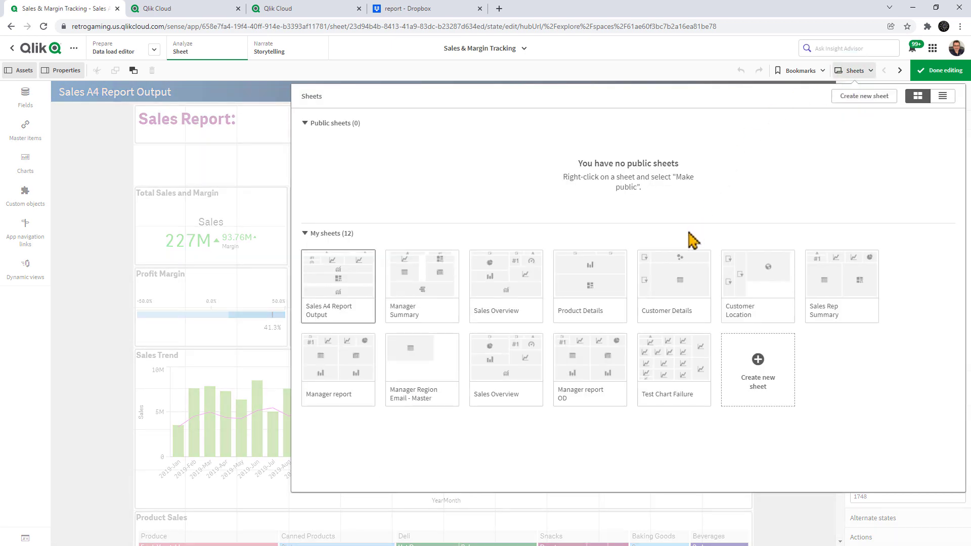
pyautogui.click(433, 388)
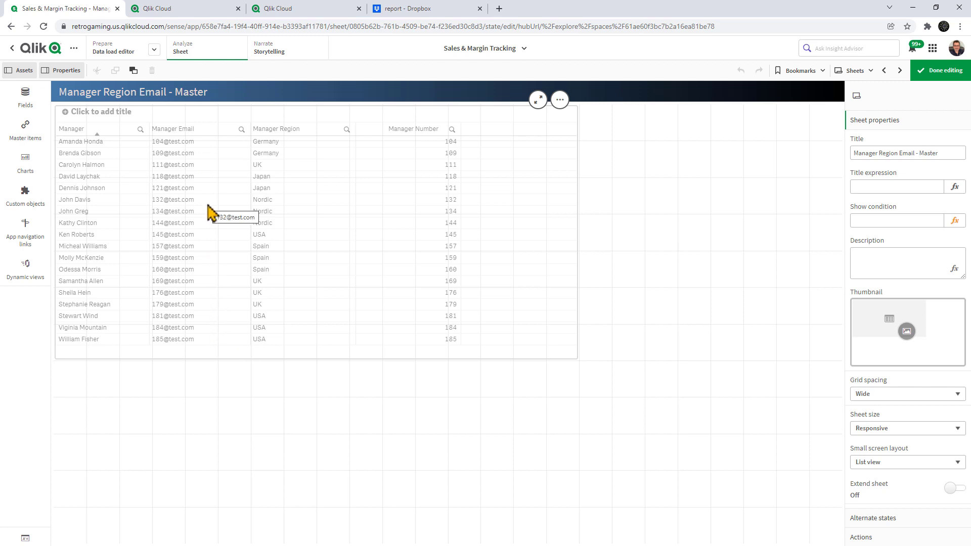
pyautogui.click(195, 12)
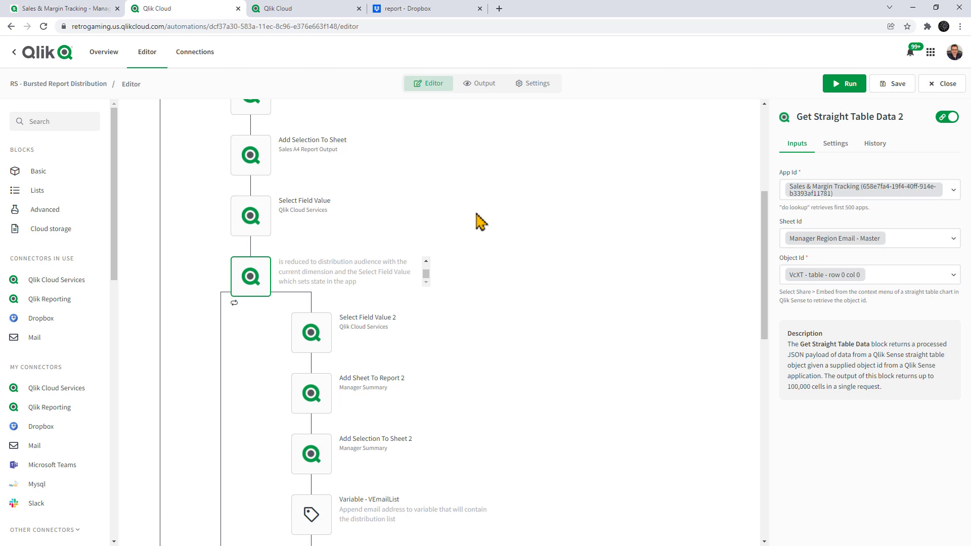
pyautogui.moveTo(263, 286)
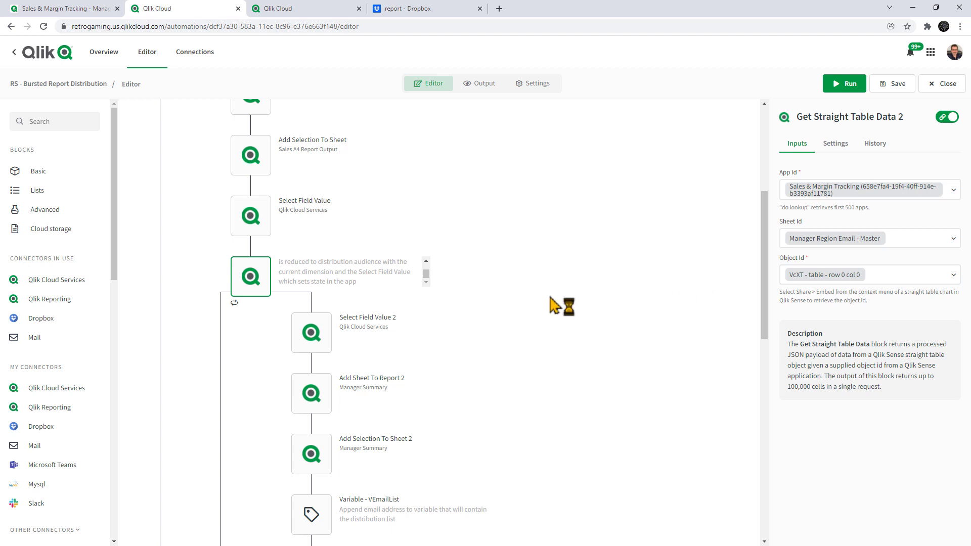
# - Examine the Select Field Value 2, Add Sheet To Report 2 and Add Selection To Sheet 2 blocks, including the Qlik Reporting connector's available blocks
pyautogui.click(327, 344)
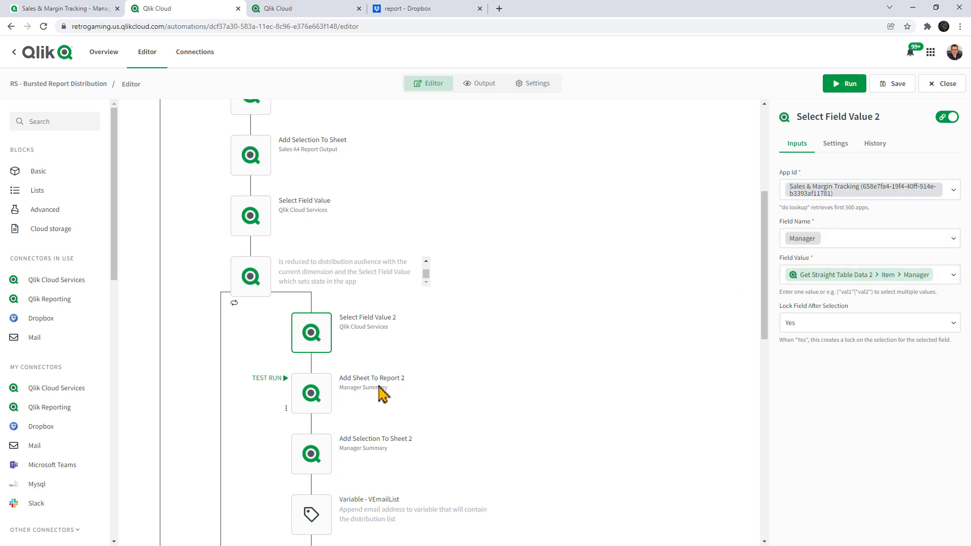
pyautogui.click(322, 403)
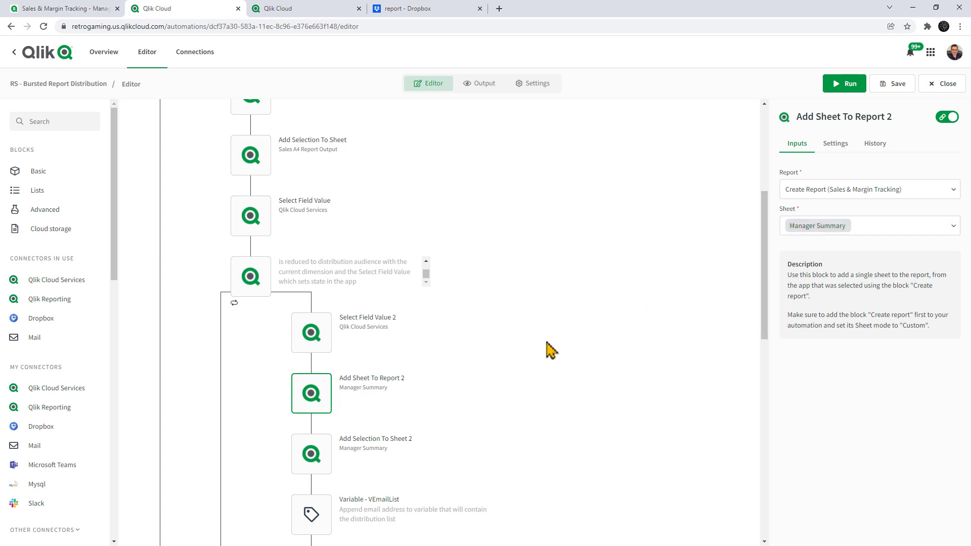
pyautogui.click(66, 298)
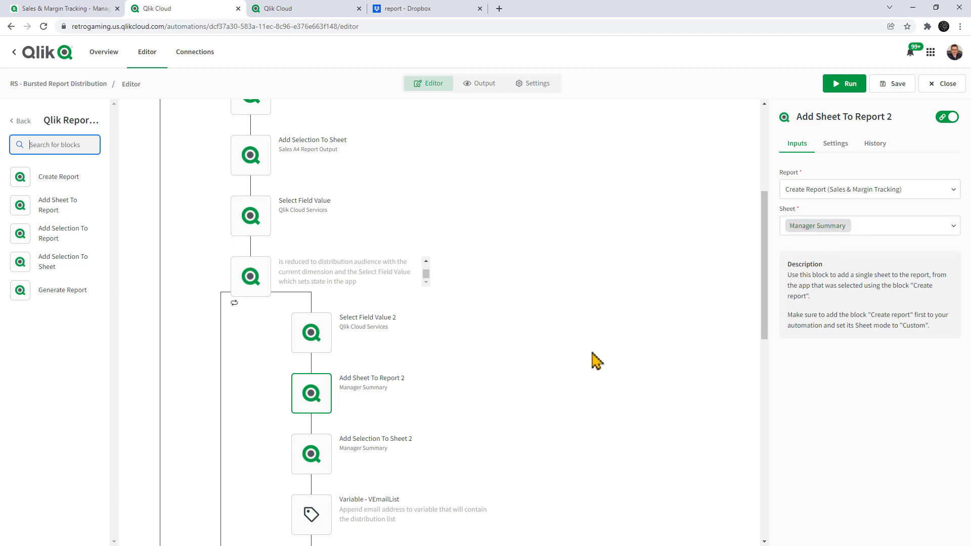
pyautogui.click(324, 461)
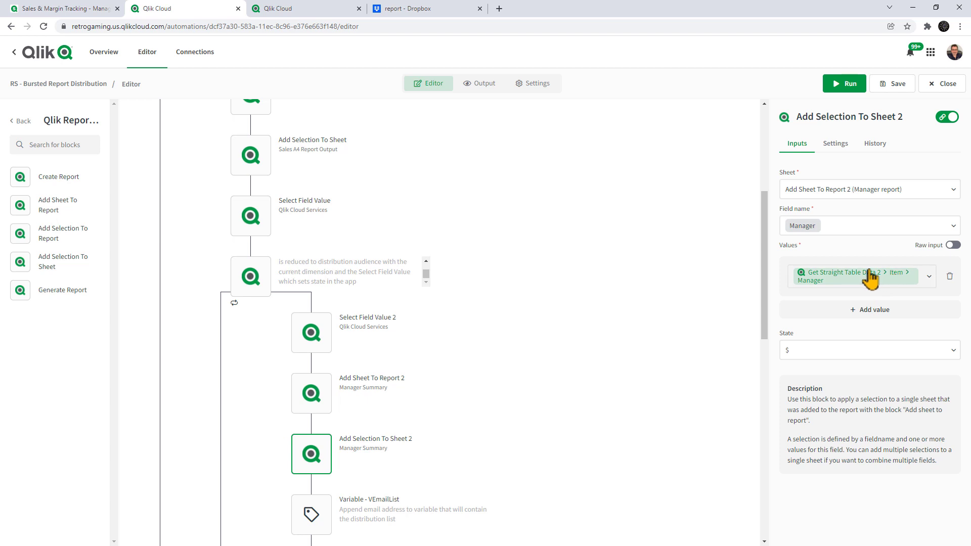
# - Inspect the append operation of the Variable - VEmailList block and compare it with the Manager Email column on the Manager Region Email - Master sheet
pyautogui.scroll(-3, 657, 316)
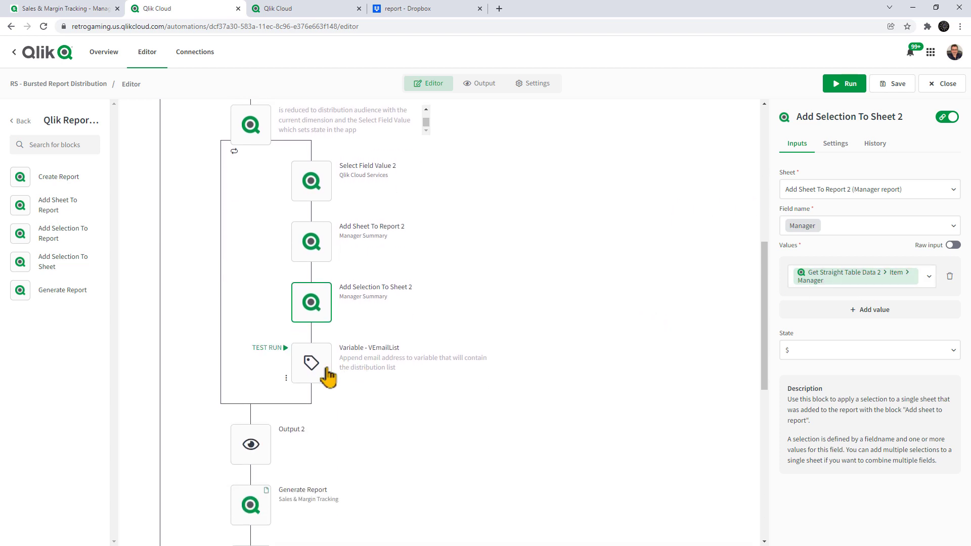
pyautogui.click(325, 373)
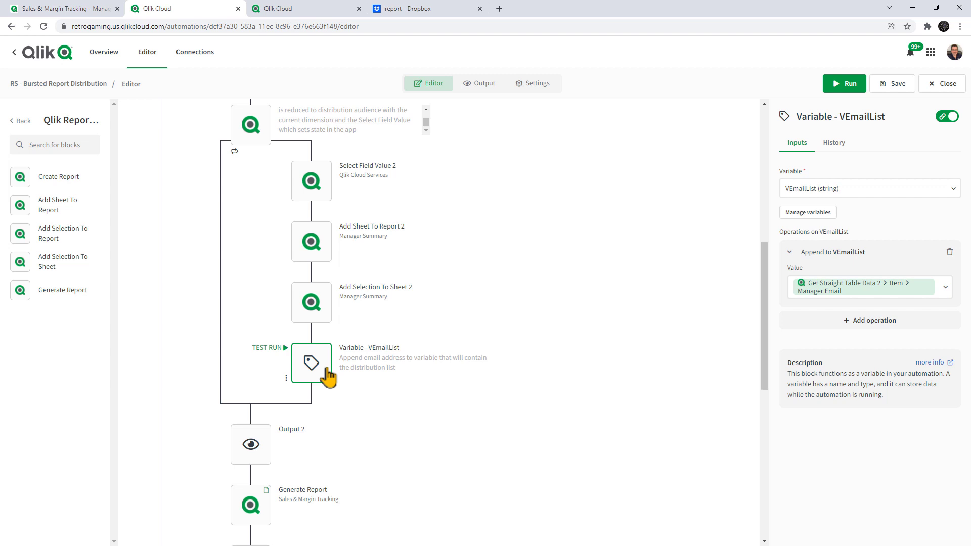
pyautogui.click(76, 8)
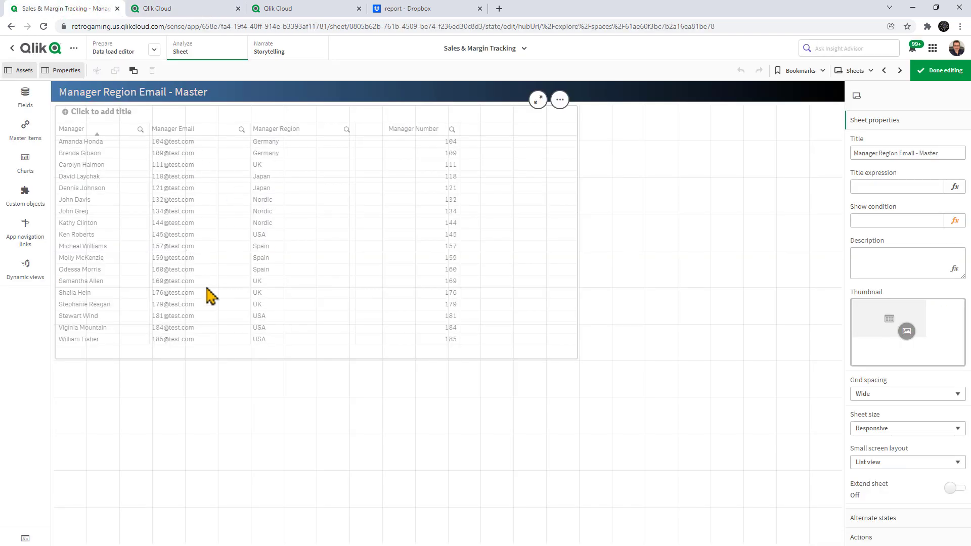
pyautogui.click(180, 15)
# - Examine the data shown by the Output 2 block and the report chosen in the Generate Report block
pyautogui.scroll(-2, 332, 219)
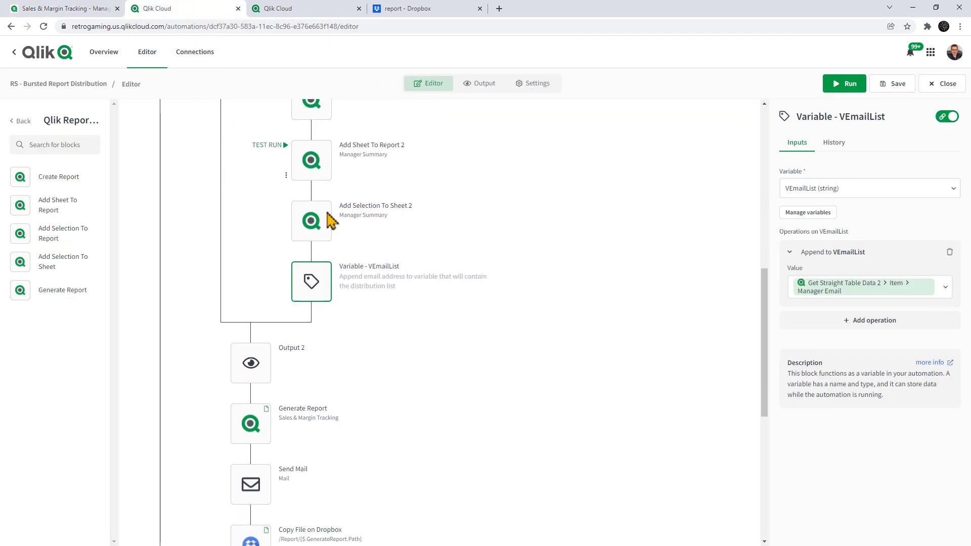
pyautogui.click(265, 351)
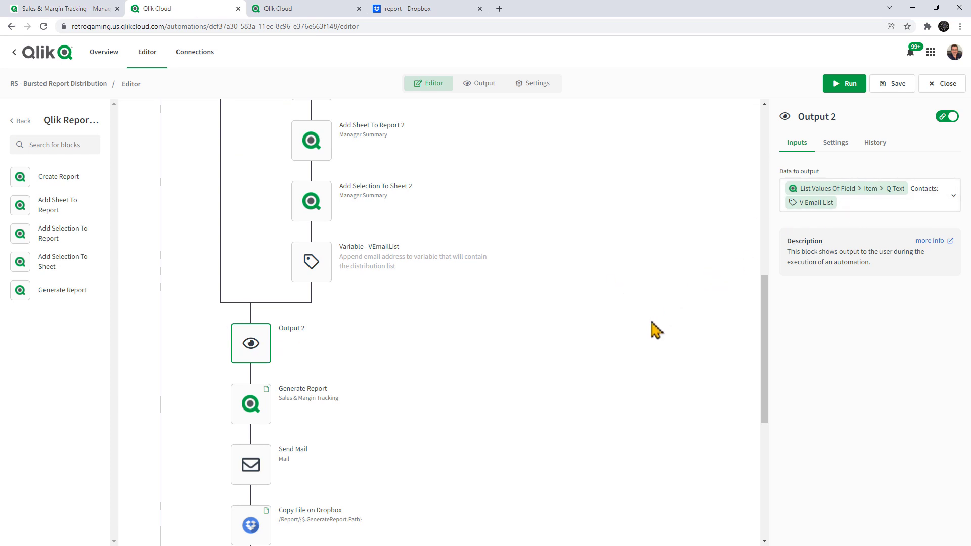
pyautogui.click(262, 408)
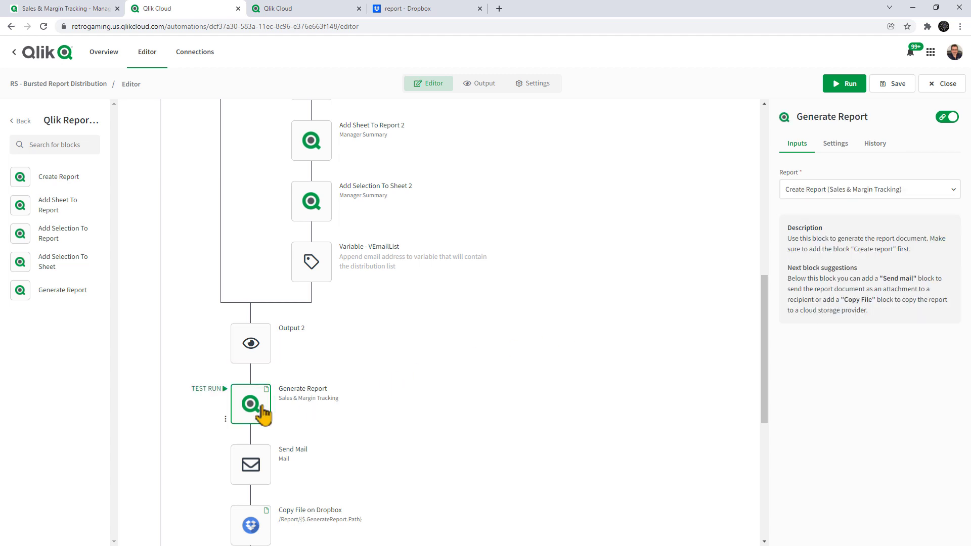
# - Read through the Send Mail block's recipient, subject, body and attachment, and check the Copy File on Dropbox block's source and destination path
pyautogui.scroll(-2, 263, 407)
pyautogui.click(261, 383)
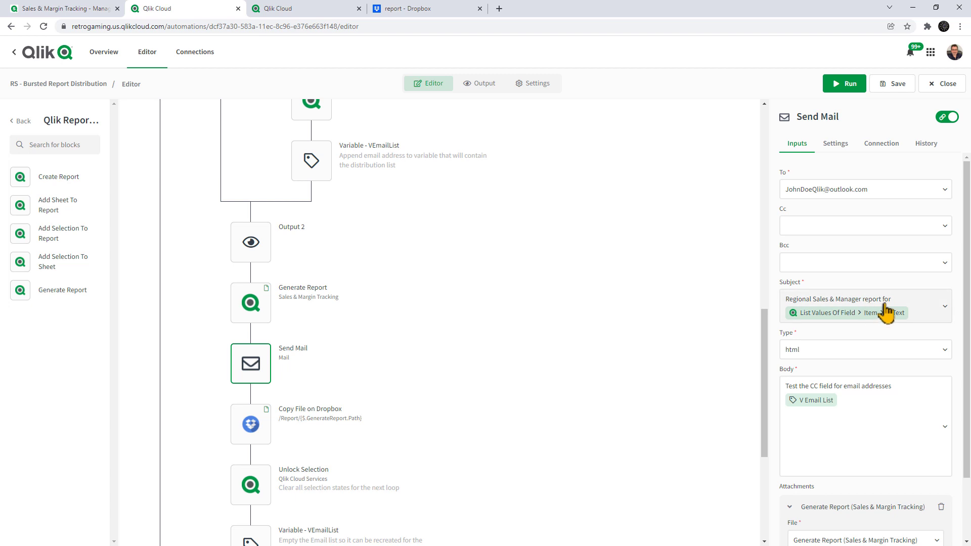
pyautogui.scroll(-2, 874, 388)
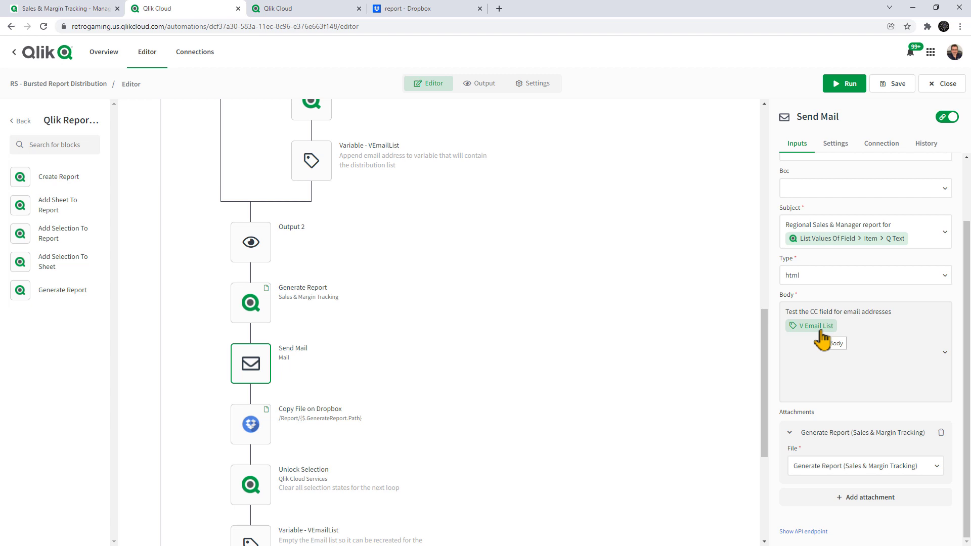
pyautogui.click(259, 430)
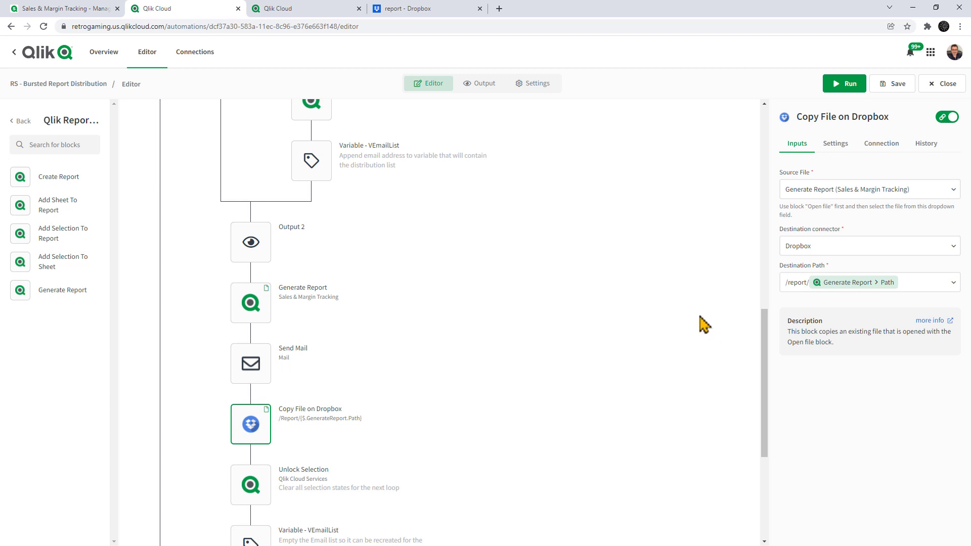
# - Examine the Unlock Selection block, the Variable - VEmailList block's Empty operation and the Exit Loop block at the end of the loop
pyautogui.scroll(-1, 696, 319)
pyautogui.scroll(-2, 695, 319)
pyautogui.click(258, 390)
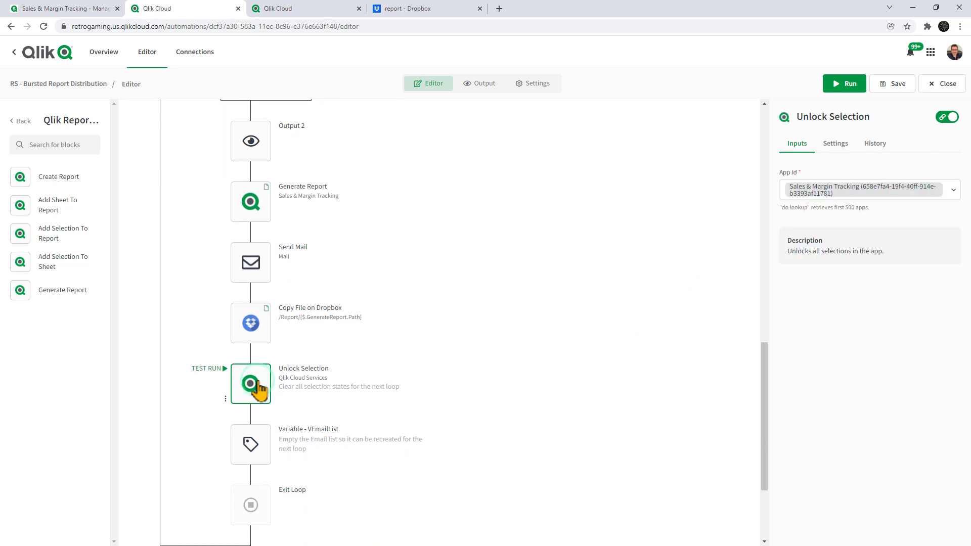
pyautogui.scroll(-1, 258, 389)
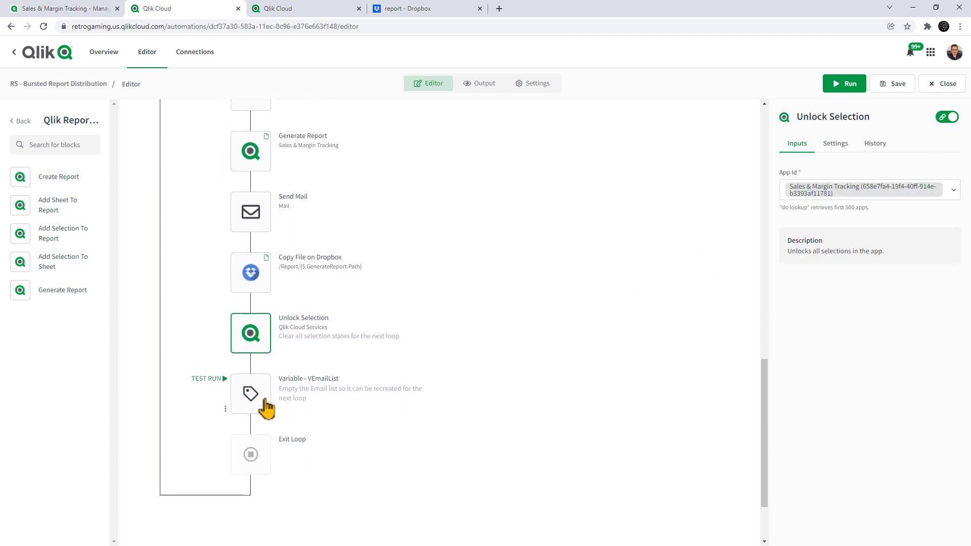
pyautogui.click(261, 395)
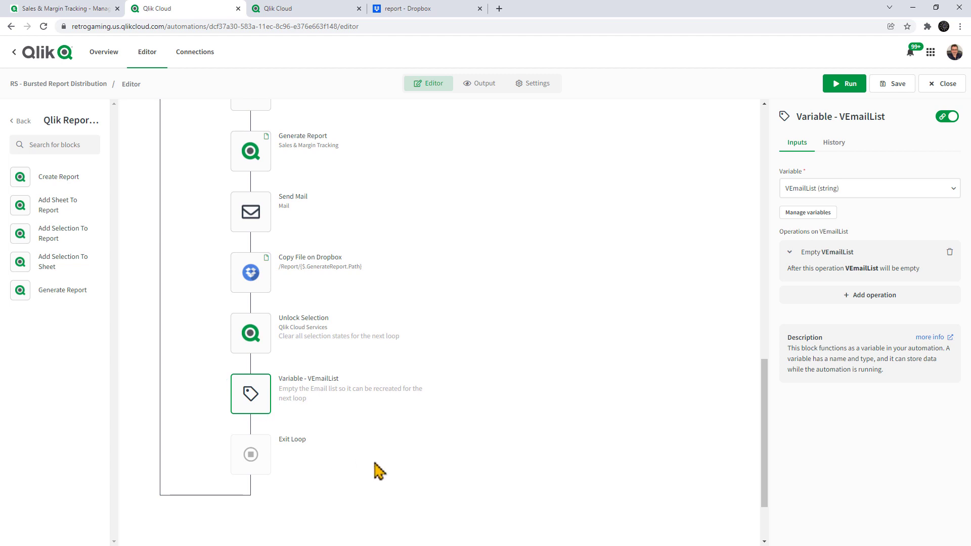
pyautogui.click(296, 463)
pyautogui.scroll(15, 554, 460)
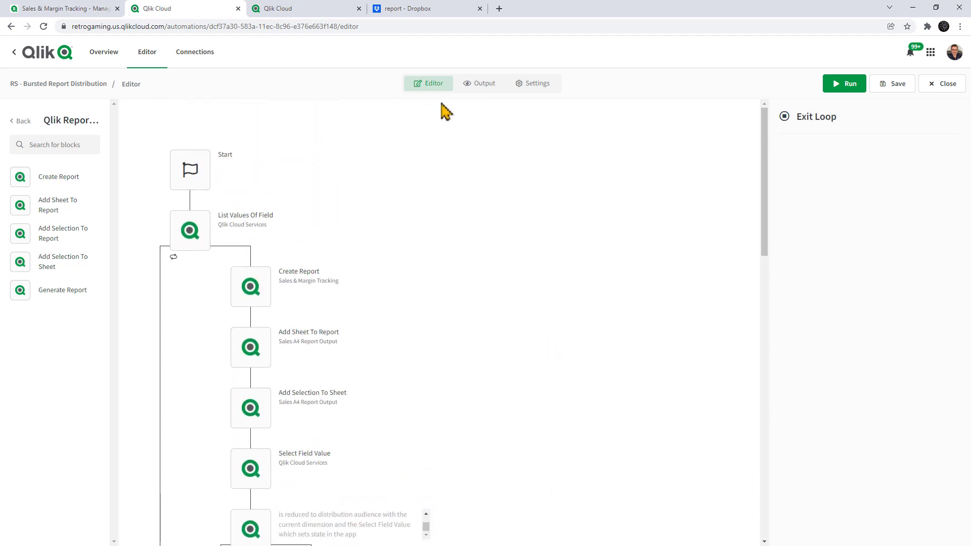
# - Switch to Dropbox and delete all six Sales Margin Tracking PDFs from the report folder
pyautogui.click(424, 13)
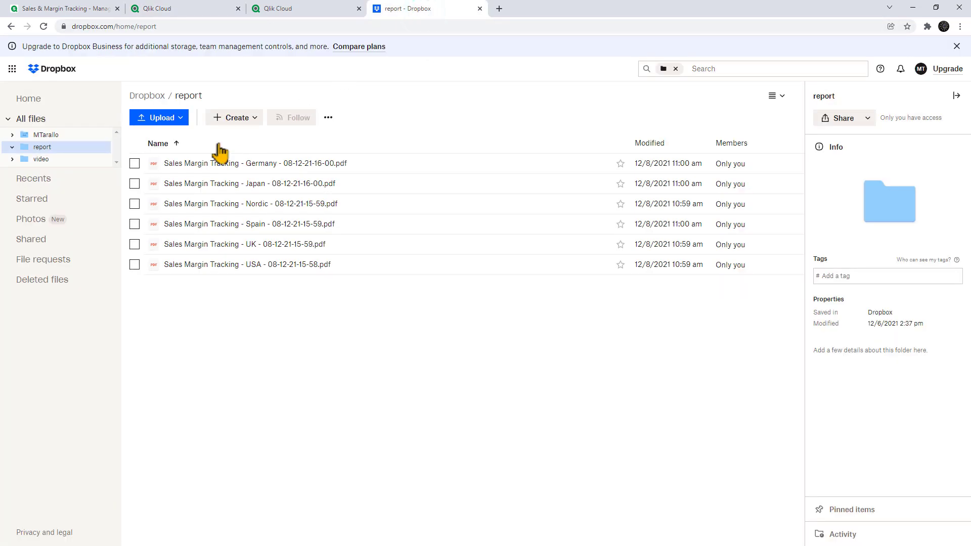
pyautogui.click(135, 164)
pyautogui.click(135, 184)
pyautogui.click(135, 204)
pyautogui.click(135, 224)
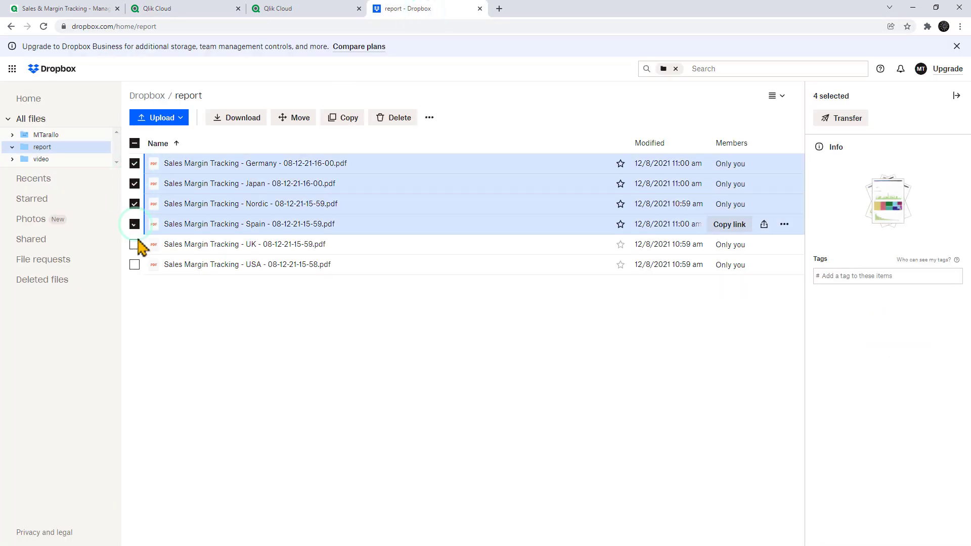
pyautogui.click(134, 244)
pyautogui.click(134, 265)
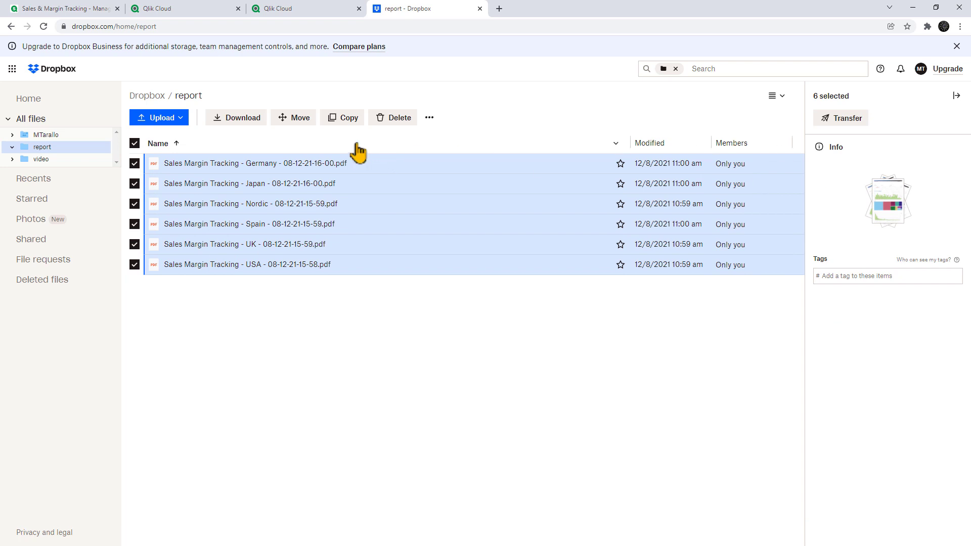
pyautogui.click(397, 118)
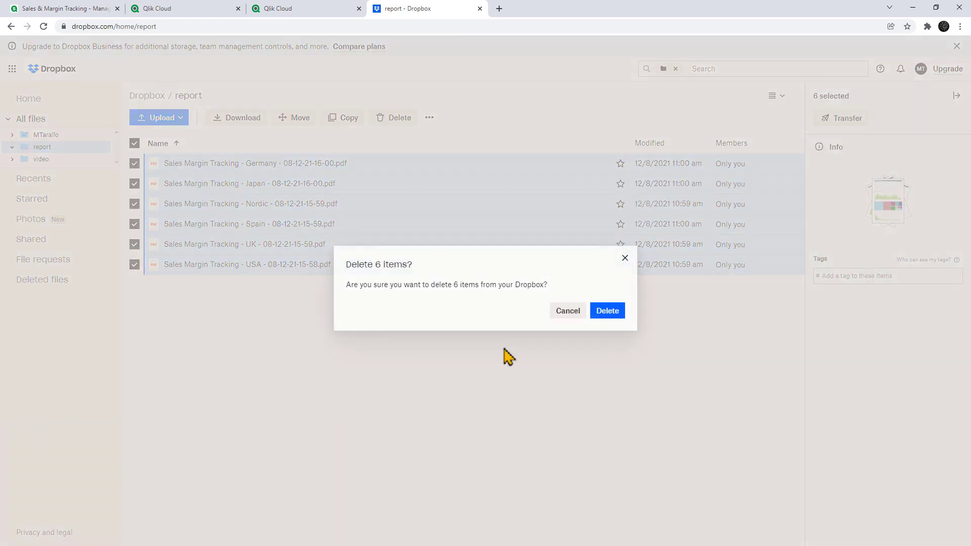
pyautogui.click(609, 312)
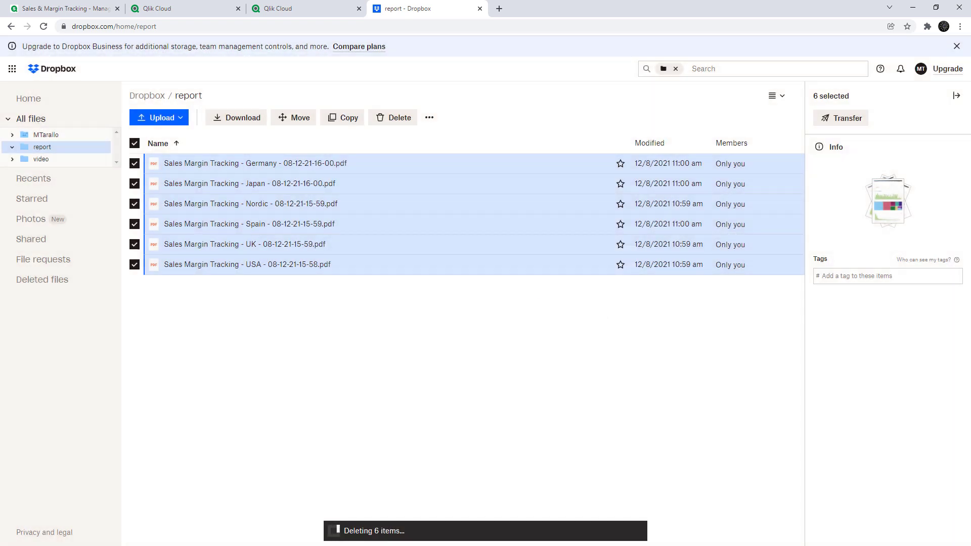
# - Switch to Outlook and delete all the Regional Sales & Manager report messages from the inbox
pyautogui.hotkey('alt', 'Tab')
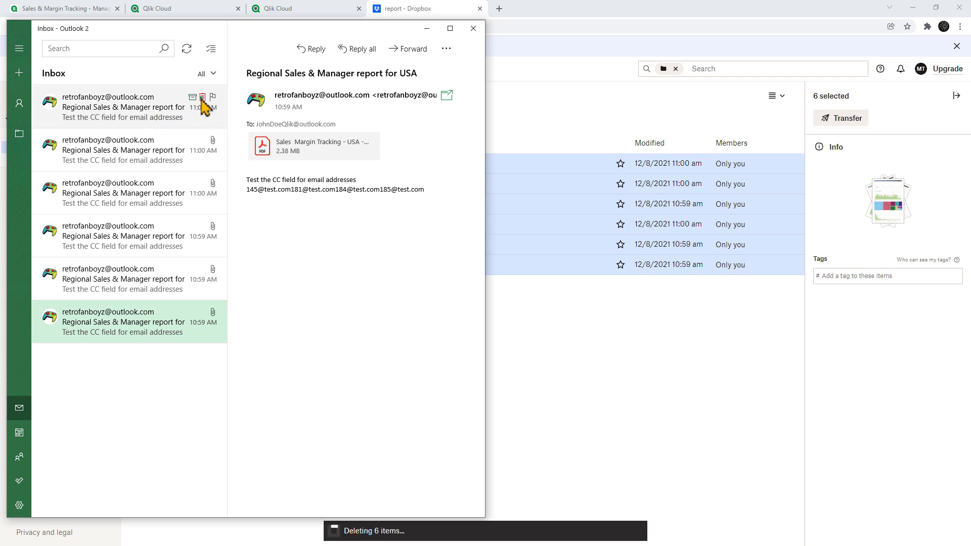
pyautogui.click(202, 98)
pyautogui.click(202, 98)
pyautogui.click(202, 97)
pyautogui.click(203, 98)
pyautogui.click(202, 98)
pyautogui.click(202, 98)
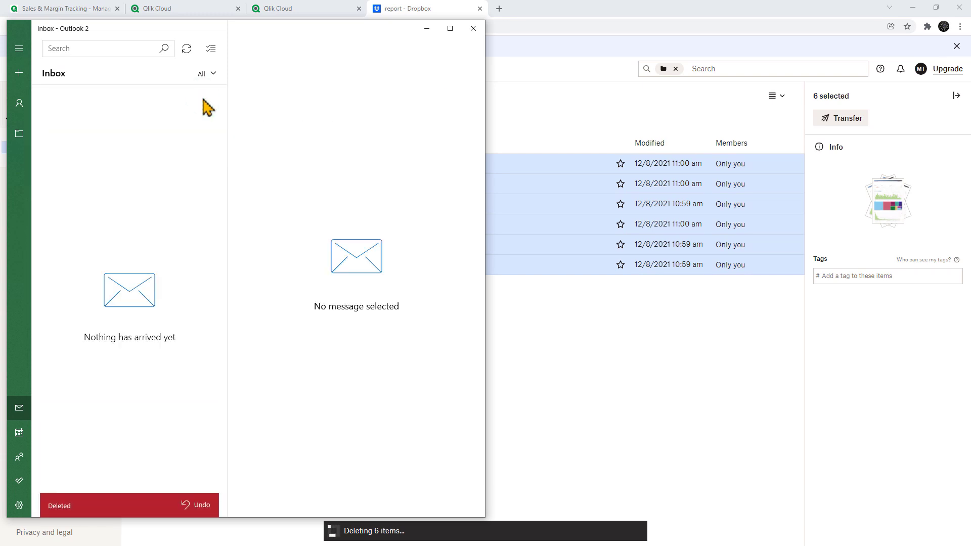
# - Return to the RS - Bursted Report Distribution automation in Qlik Cloud, save it and run it
pyautogui.click(556, 101)
pyautogui.click(209, 11)
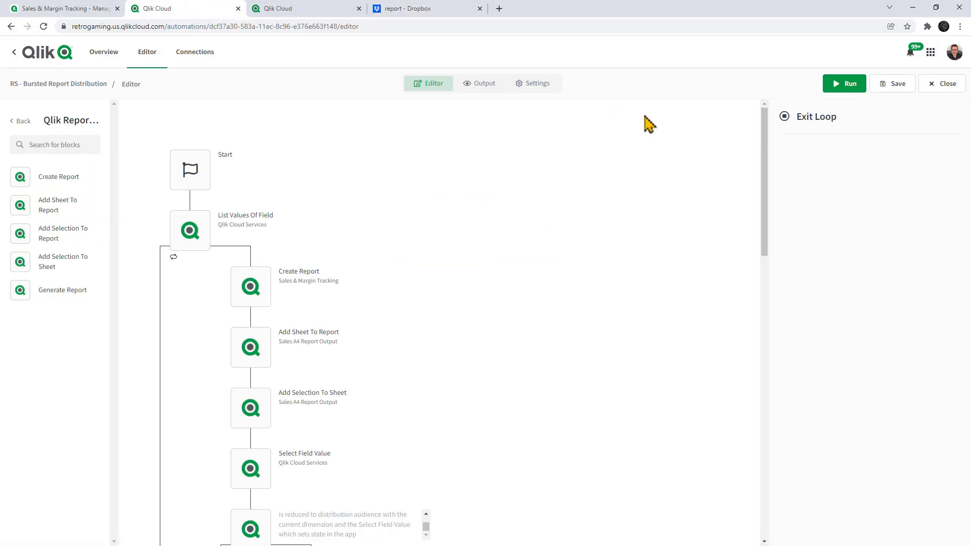
pyautogui.click(882, 90)
pyautogui.click(849, 87)
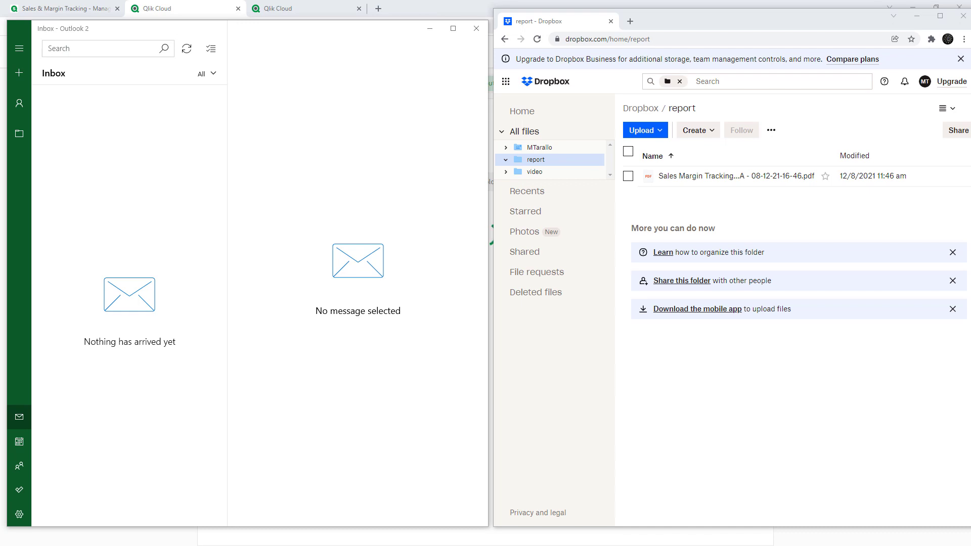
# - Refresh the Outlook inbox during the run and check the Dropbox report folder for the newly generated regional PDFs
pyautogui.click(187, 48)
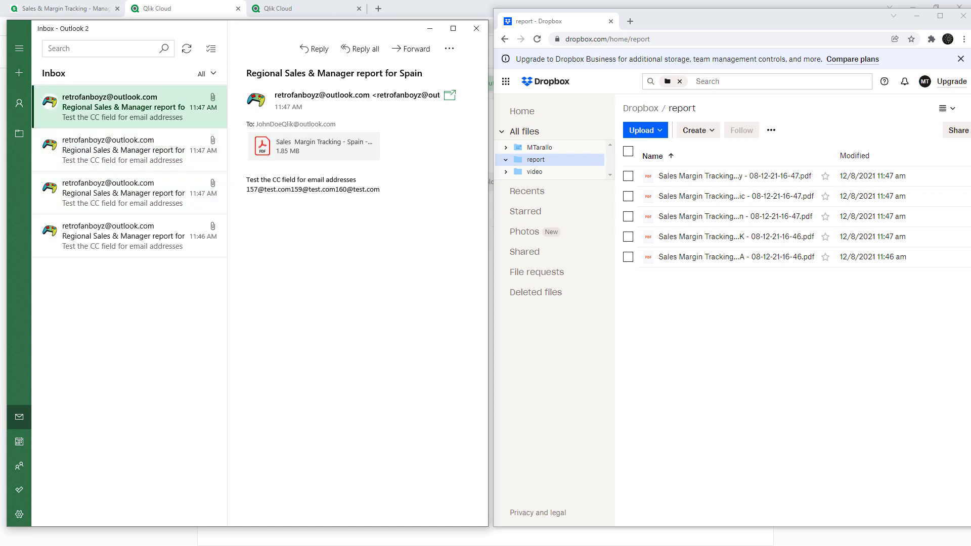
pyautogui.click(188, 49)
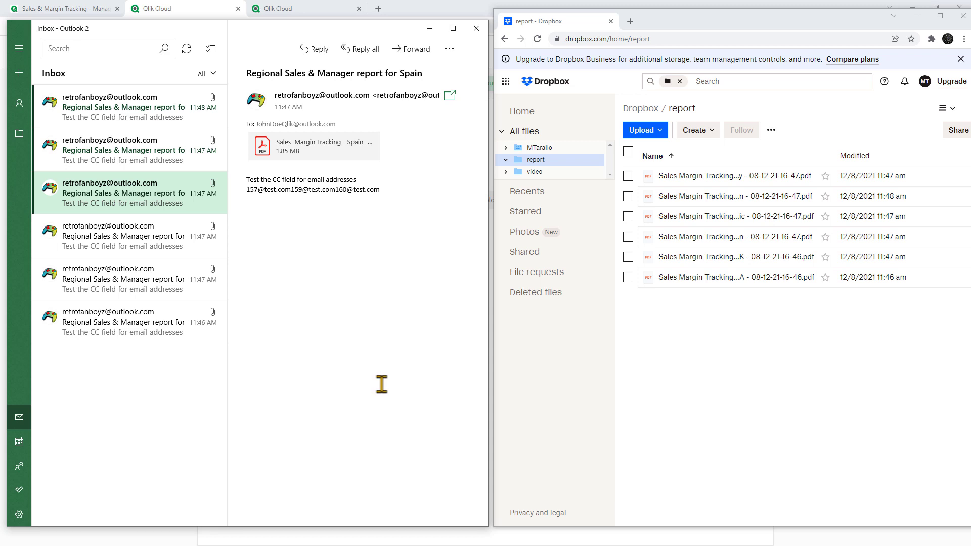
pyautogui.doubleClick(830, 22)
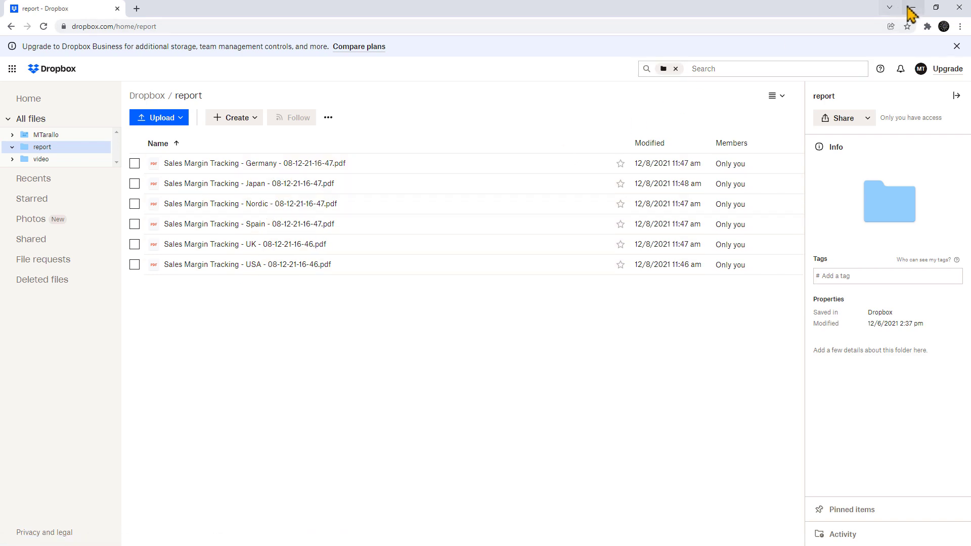
pyautogui.click(911, 8)
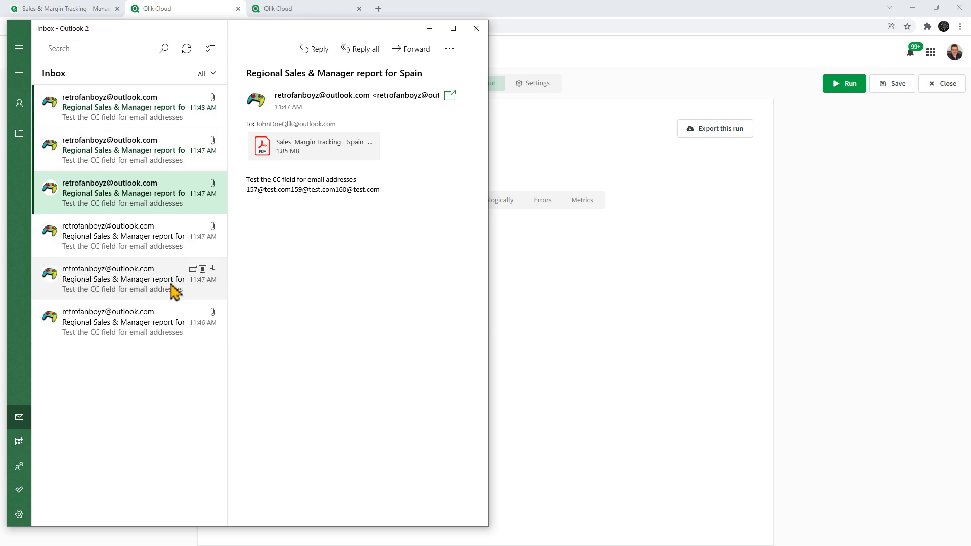
# - Review each received regional report email from USA through Japan, checking its PDF attachment and the contact list in its body
pyautogui.click(176, 324)
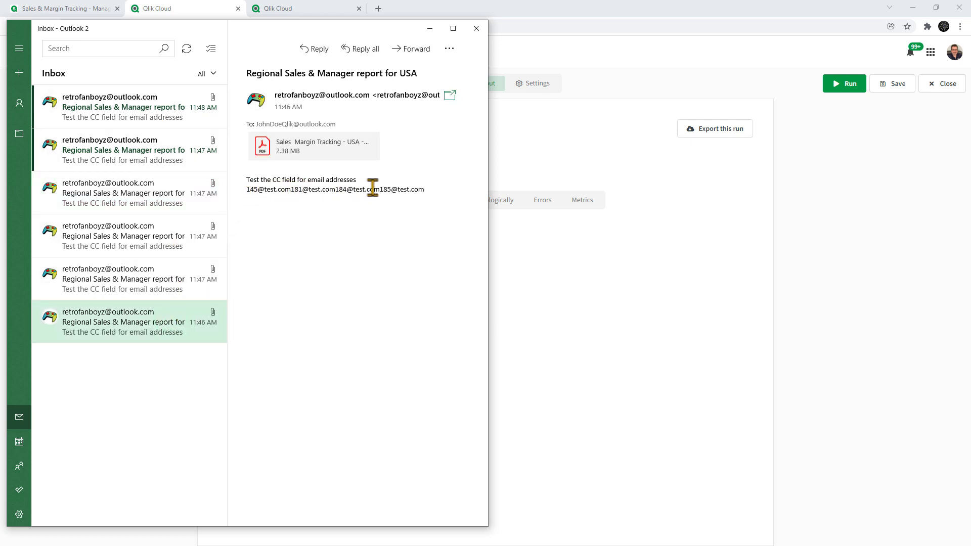
pyautogui.click(144, 280)
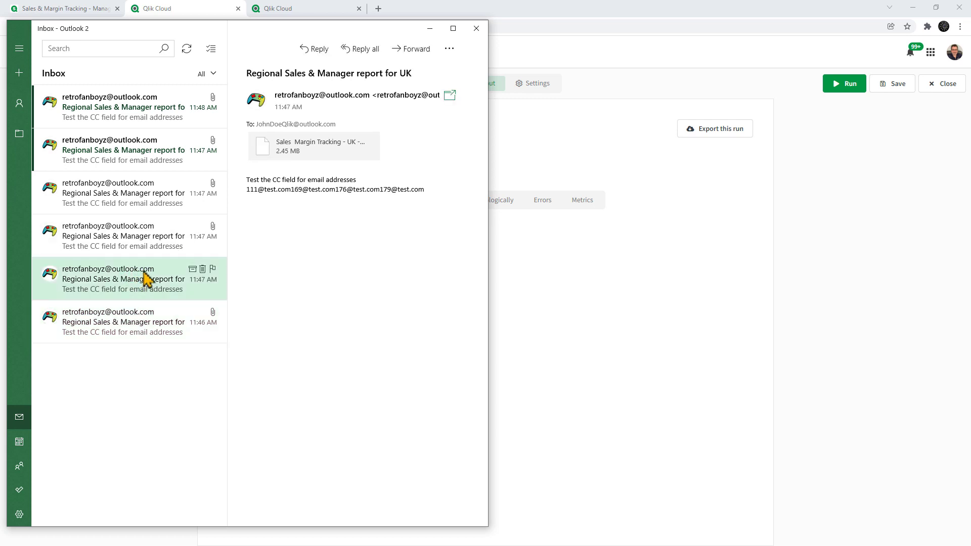
pyautogui.click(154, 231)
pyautogui.click(148, 190)
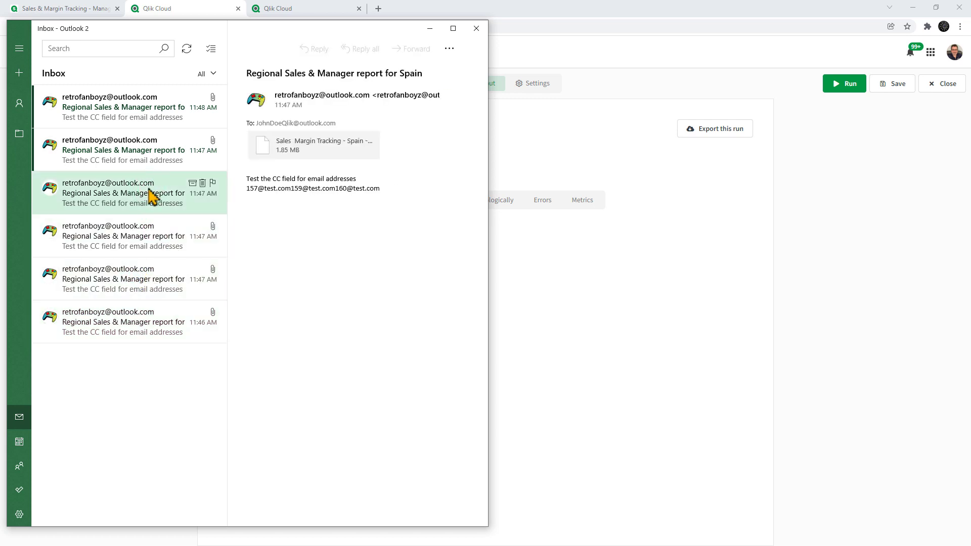
pyautogui.click(146, 147)
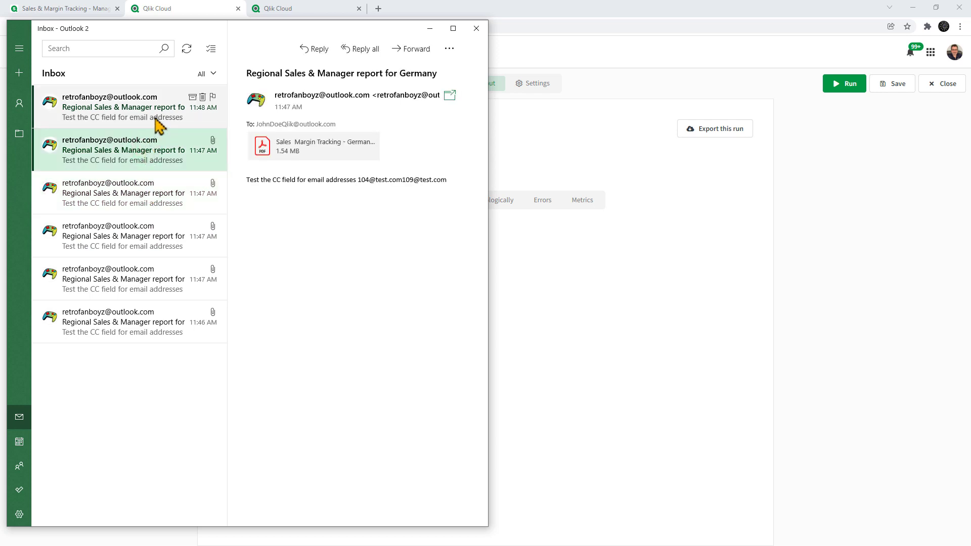
pyautogui.click(156, 120)
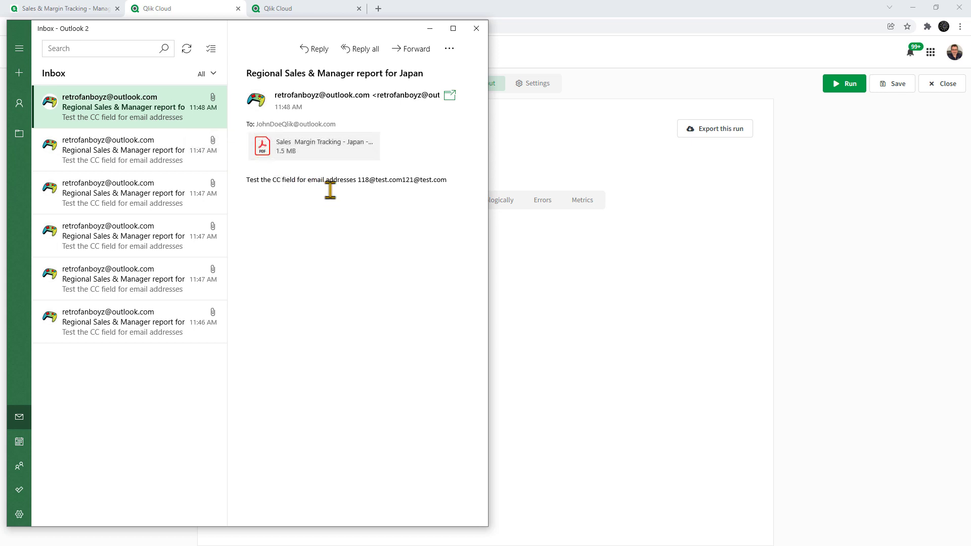
pyautogui.click(430, 29)
# - Inspect the automation run's output of contacts per region and return to the block editor
pyautogui.click(439, 87)
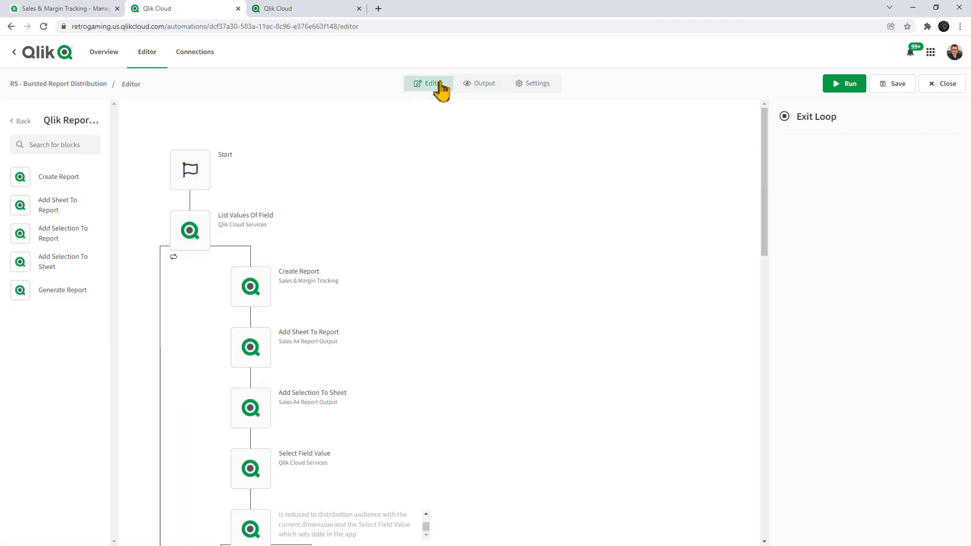
pyautogui.click(476, 86)
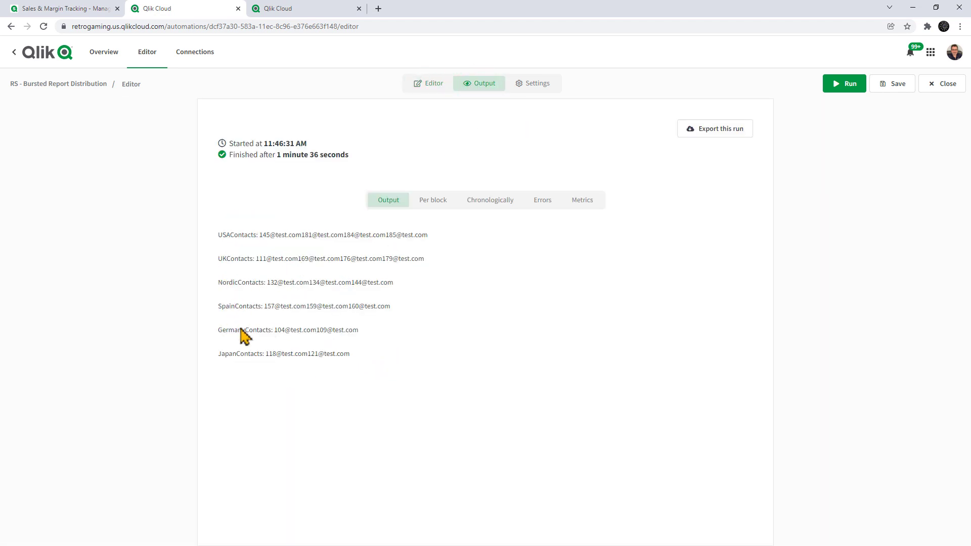
pyautogui.click(419, 84)
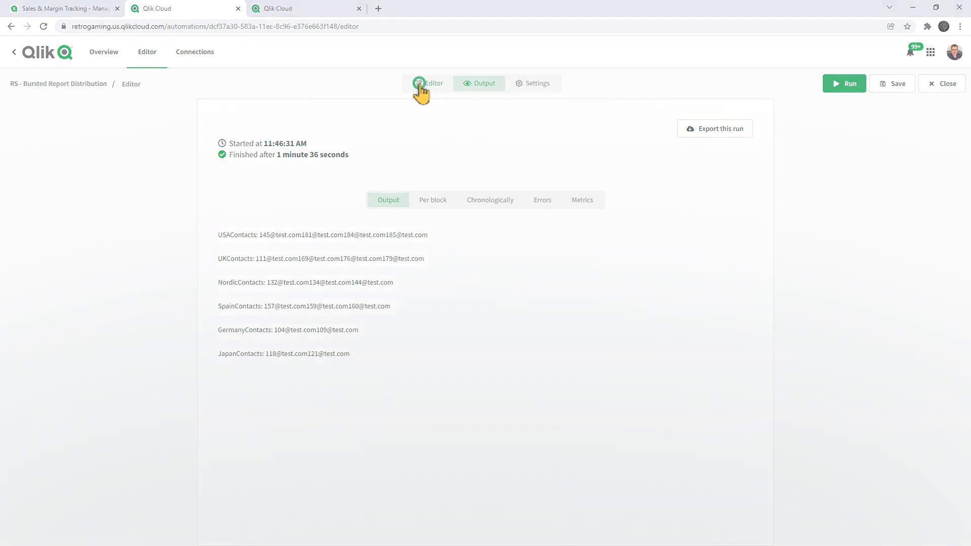